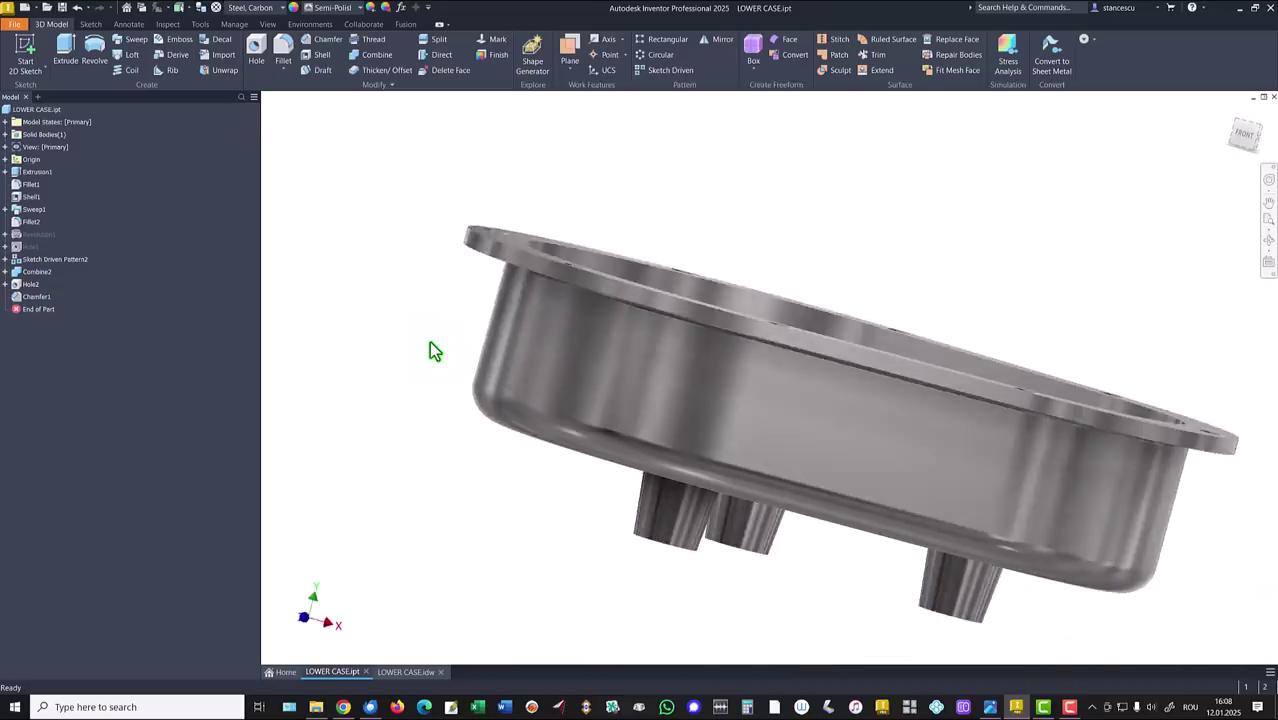
# Step: Return the part to its home view and switch to the LOWER CASE.idw drawing
pyautogui.press('F6')
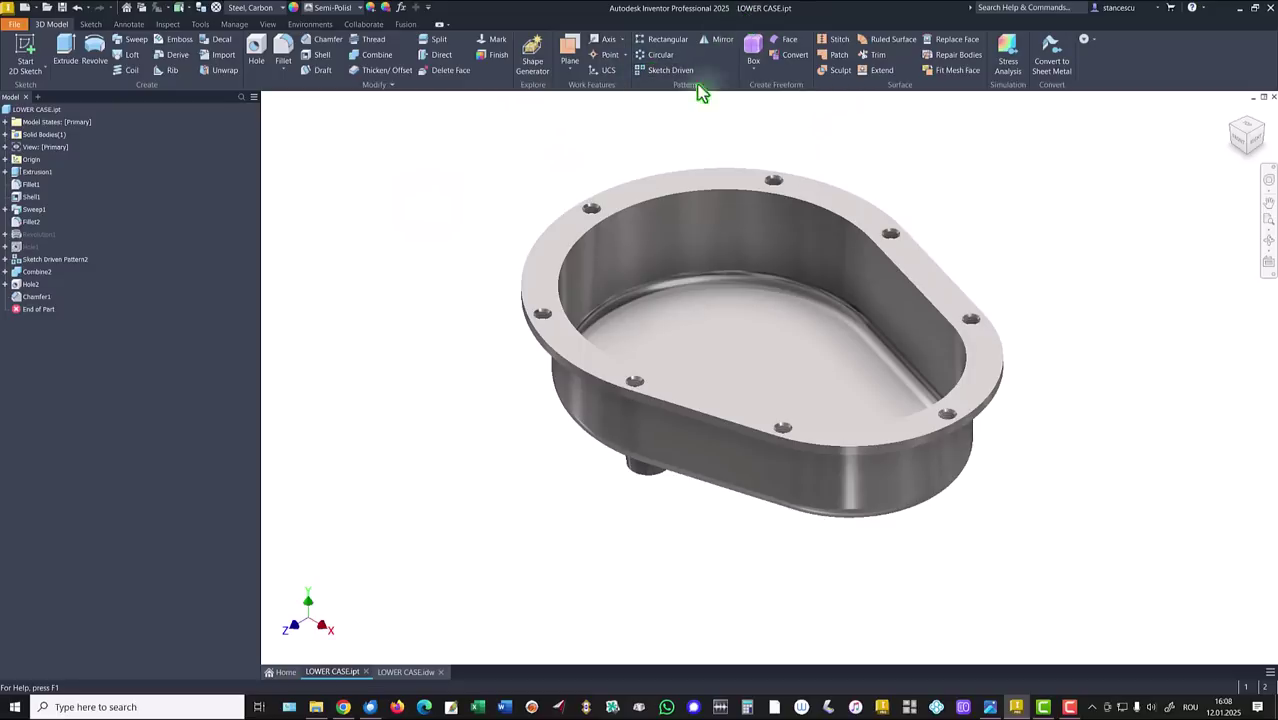
pyautogui.click(403, 672)
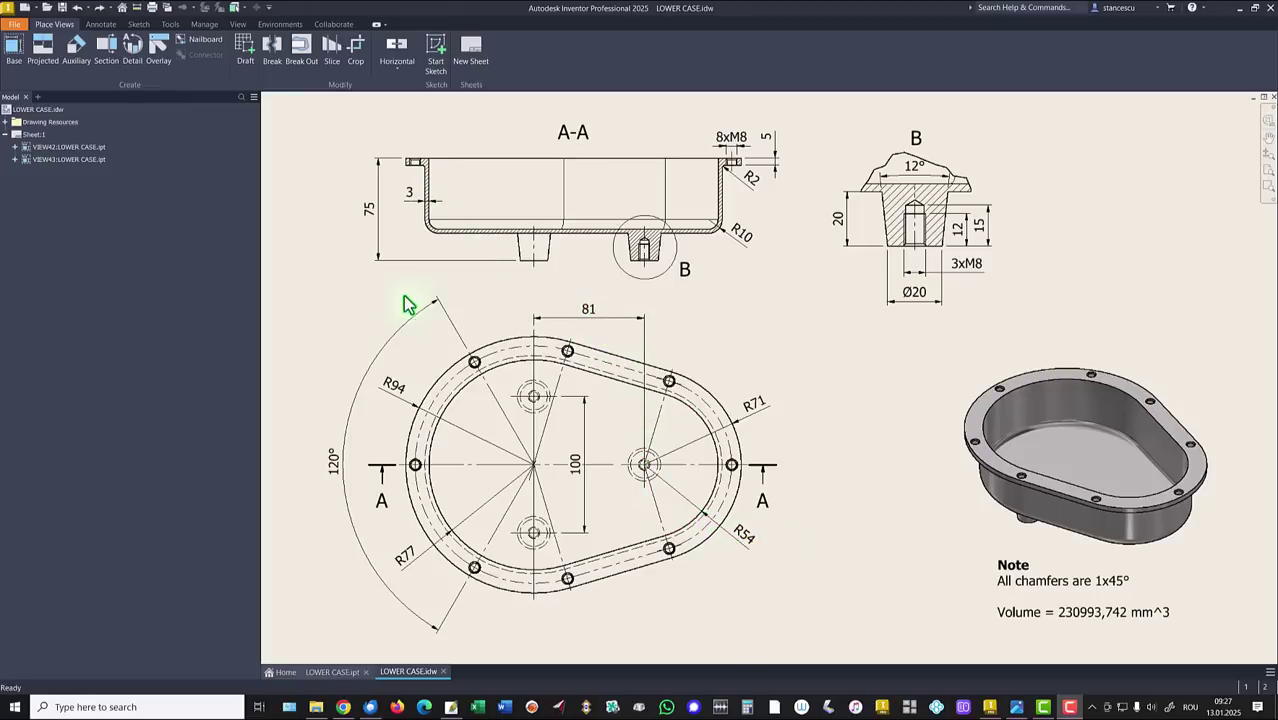
# Step: Create a new Standard (mm).ipt part and start a 2D sketch on the XY plane
pyautogui.click(24, 7)
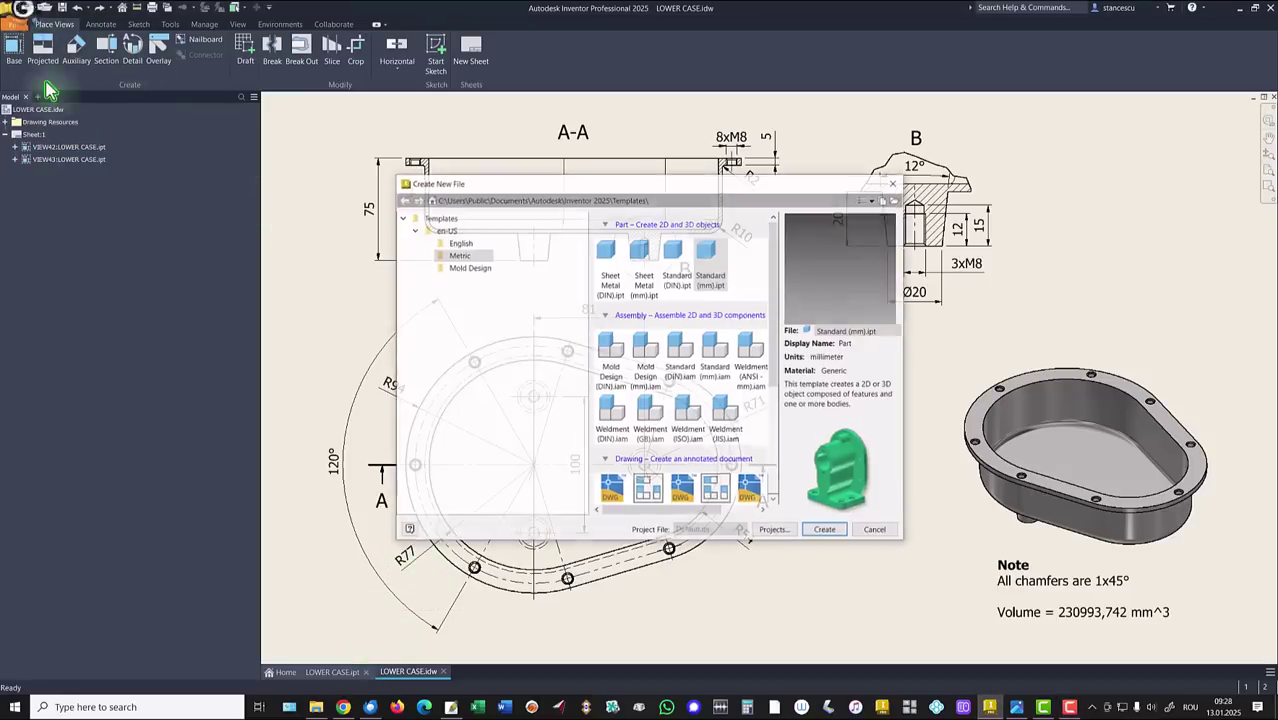
pyautogui.doubleClick(709, 272)
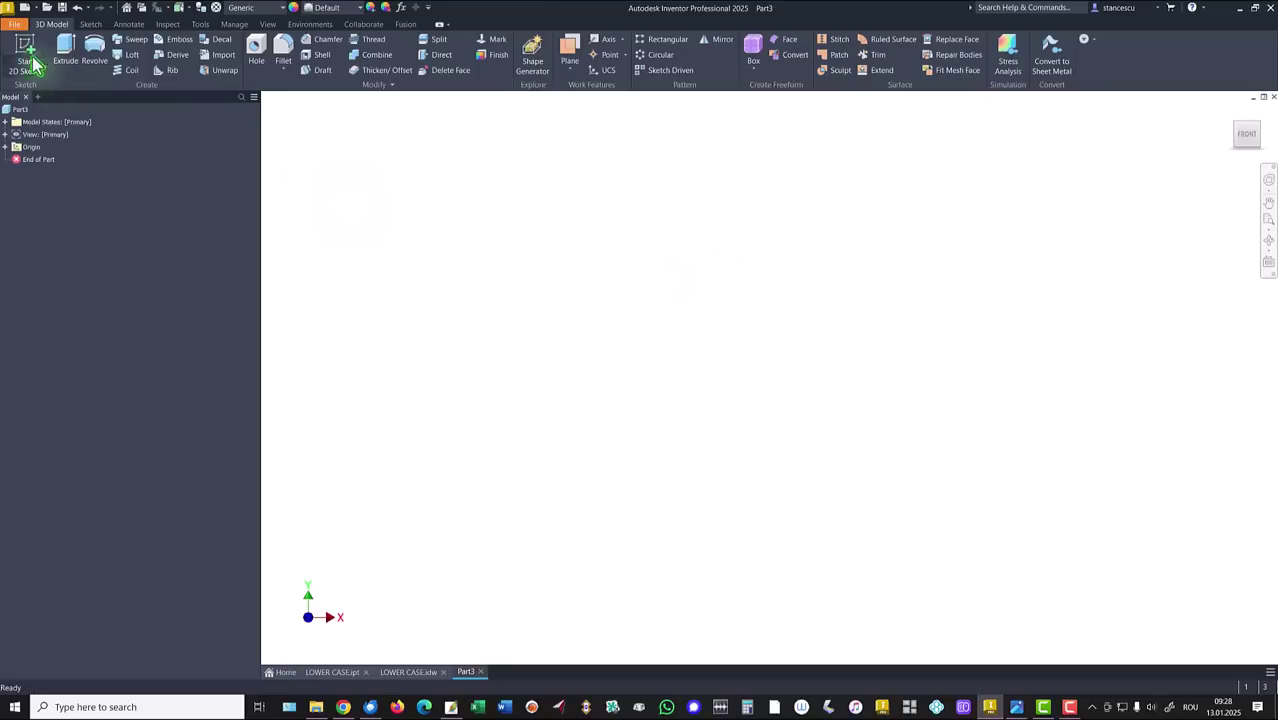
pyautogui.click(33, 63)
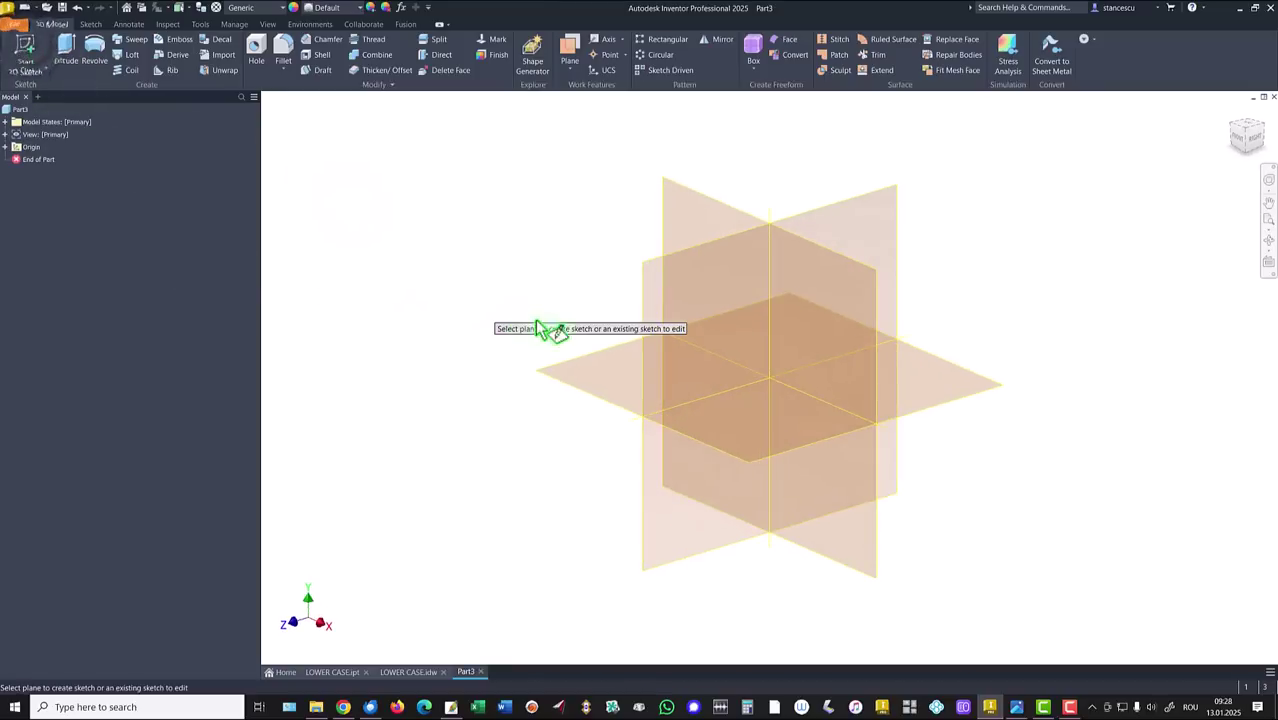
pyautogui.click(623, 366)
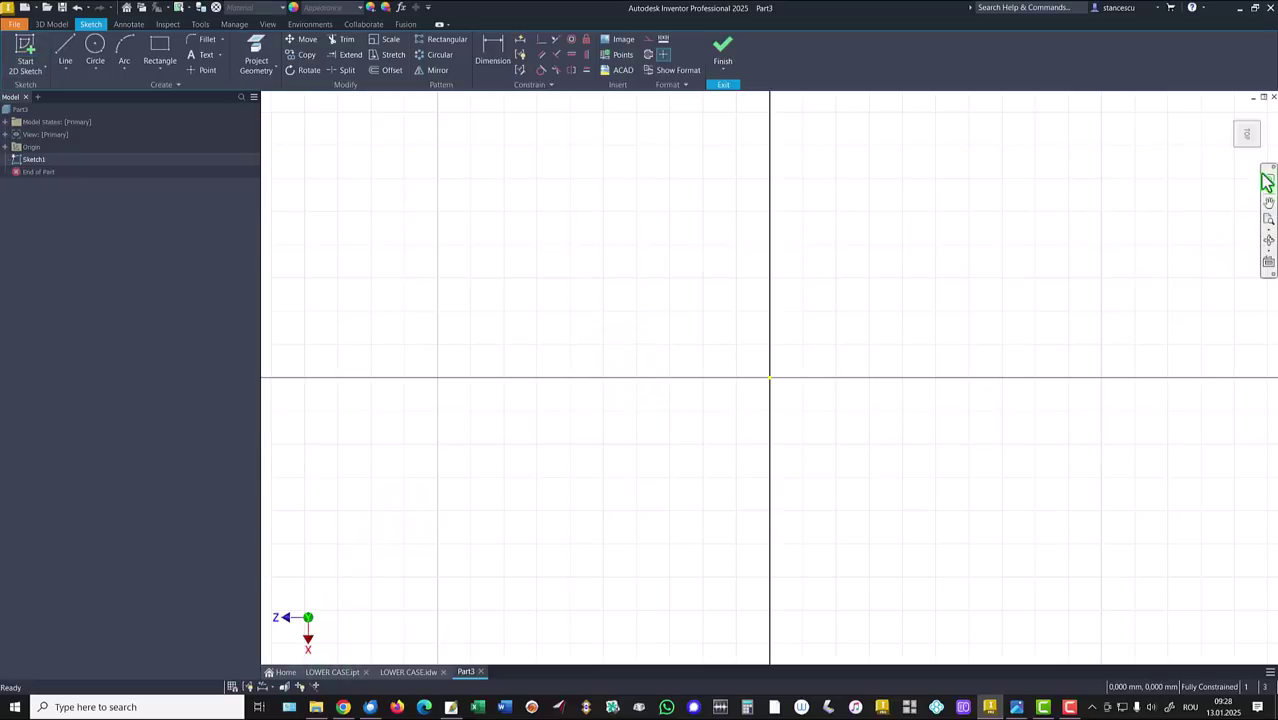
pyautogui.click(1266, 118)
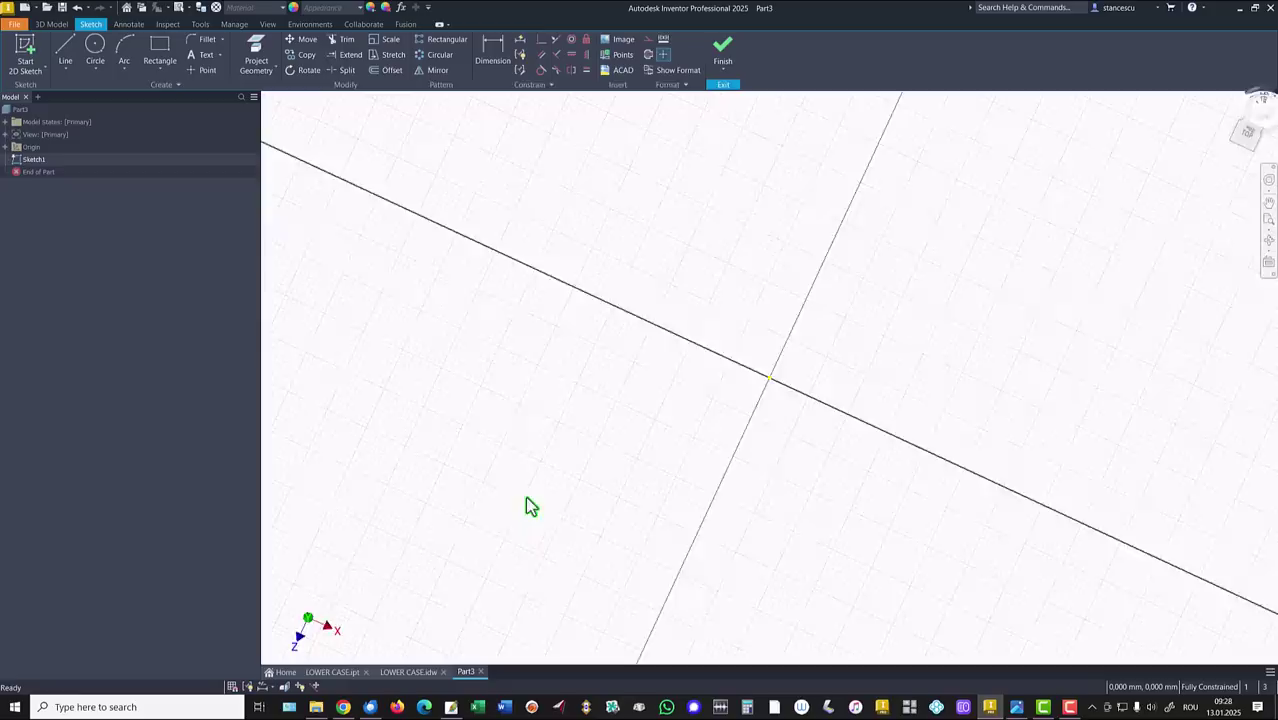
# Step: Draw a circle centred on the sketch origin, entering 77 as its radius
pyautogui.click(100, 48)
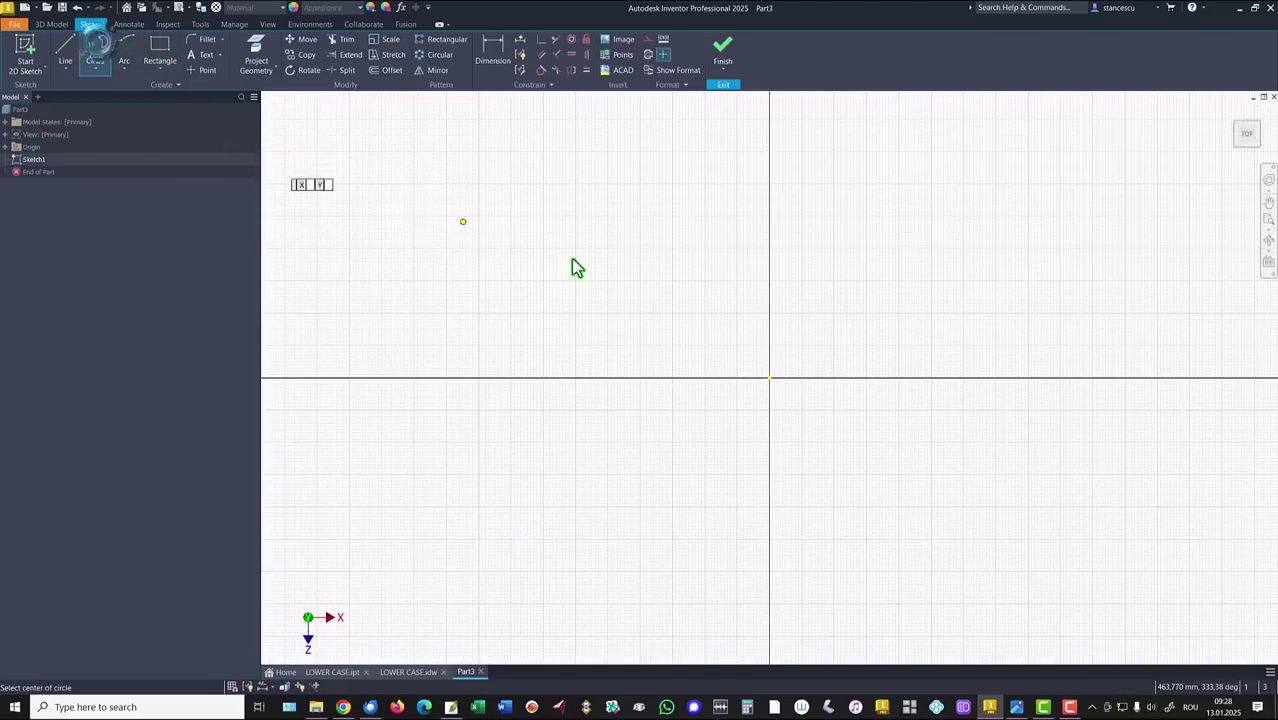
pyautogui.click(768, 378)
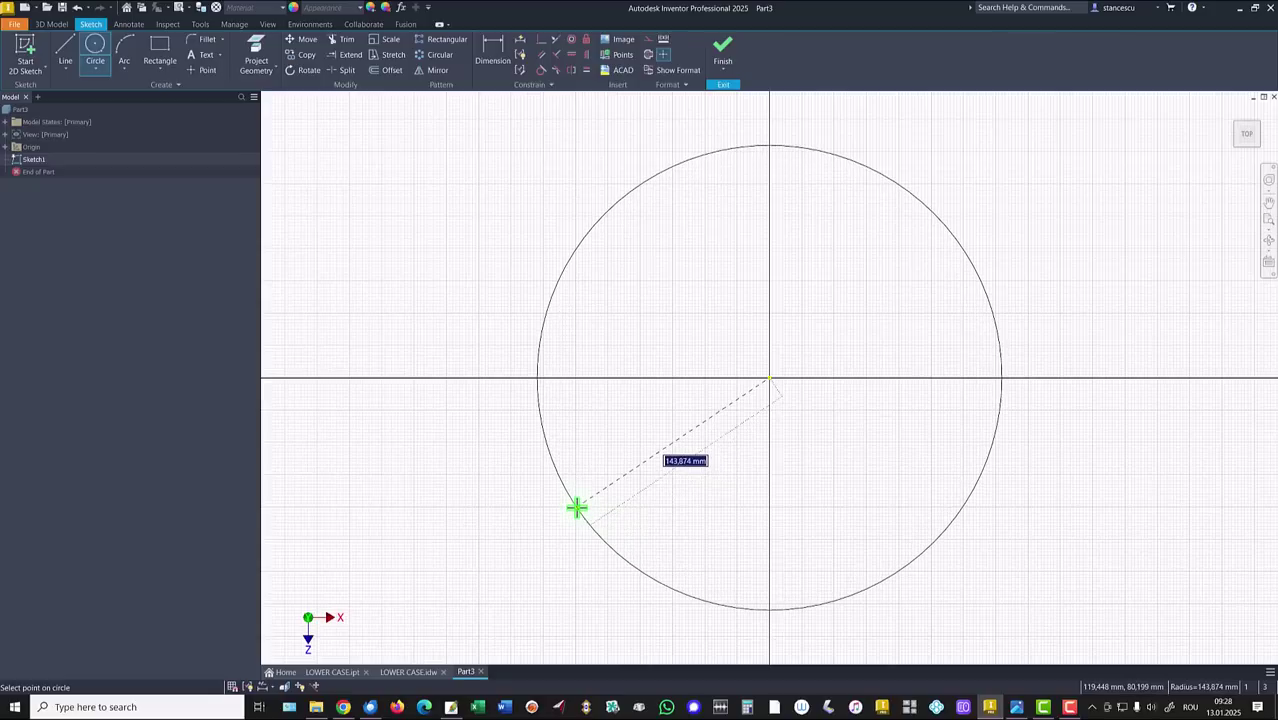
pyautogui.write('77+3')
pyautogui.press('Return')
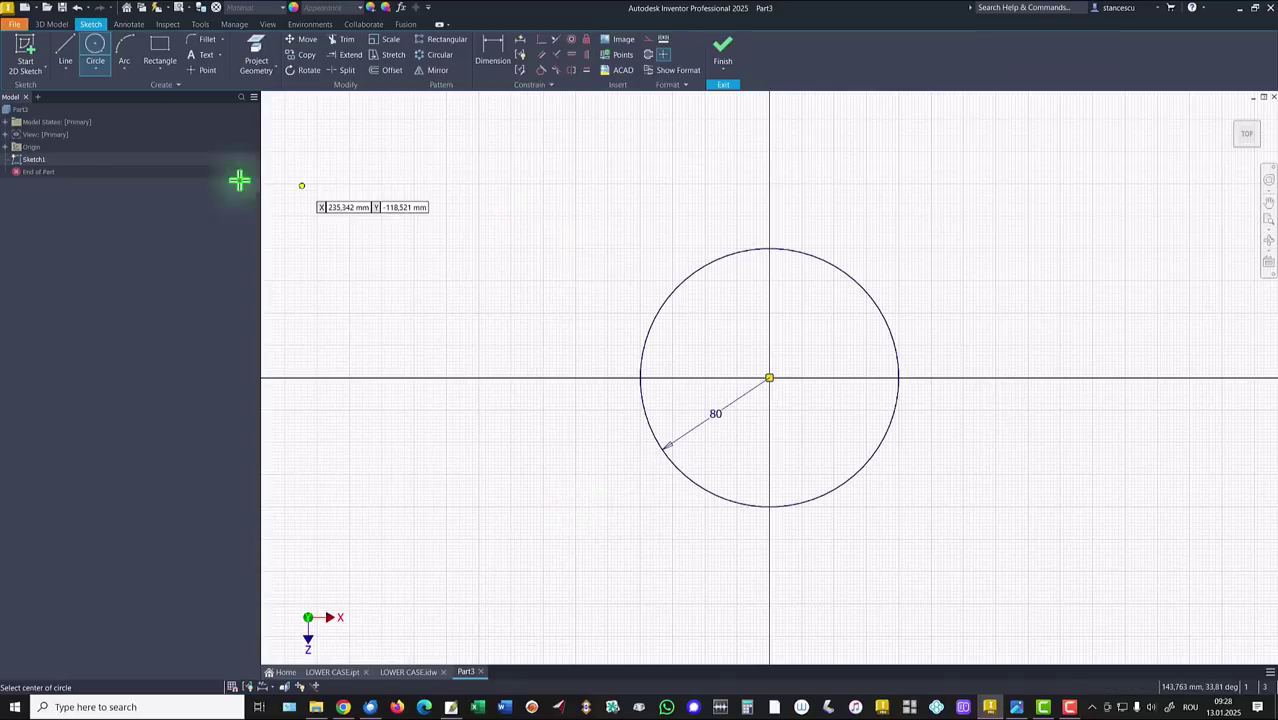
# Step: Draw two lines tangent to the circle, making the lower line tangent to the right arc
pyautogui.click(65, 50)
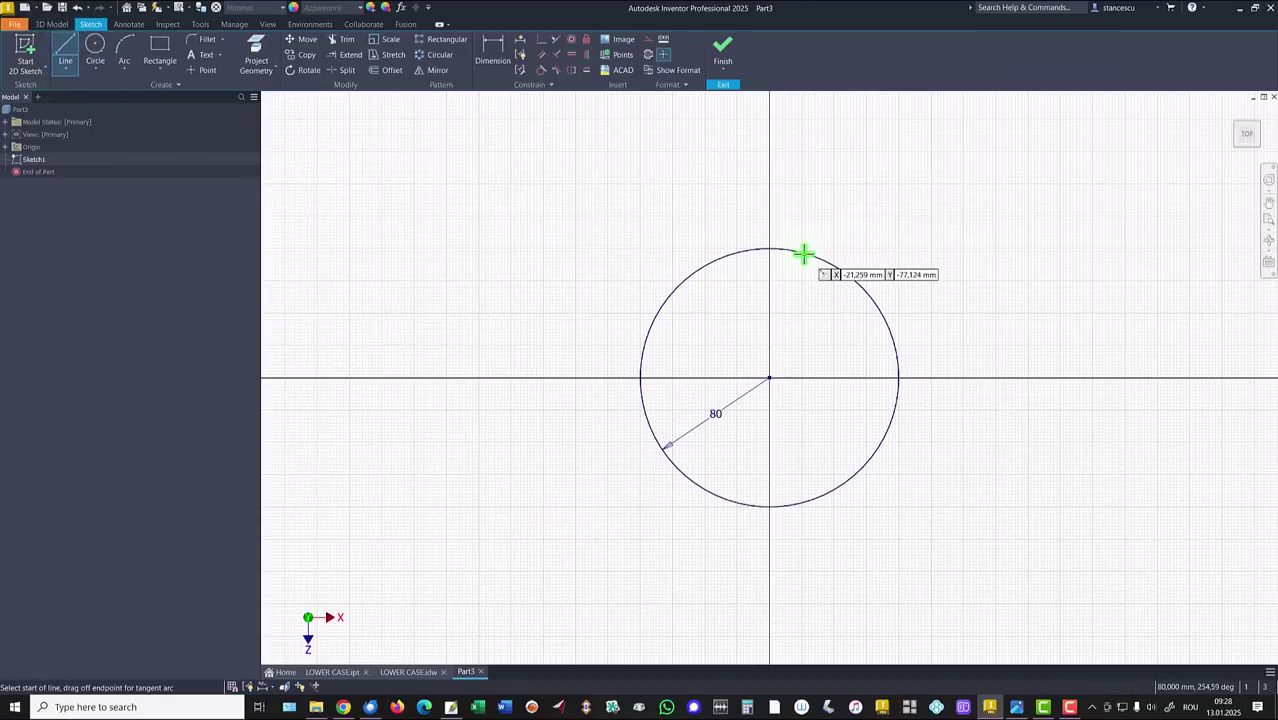
pyautogui.moveTo(805, 254); pyautogui.dragTo(1040, 450)
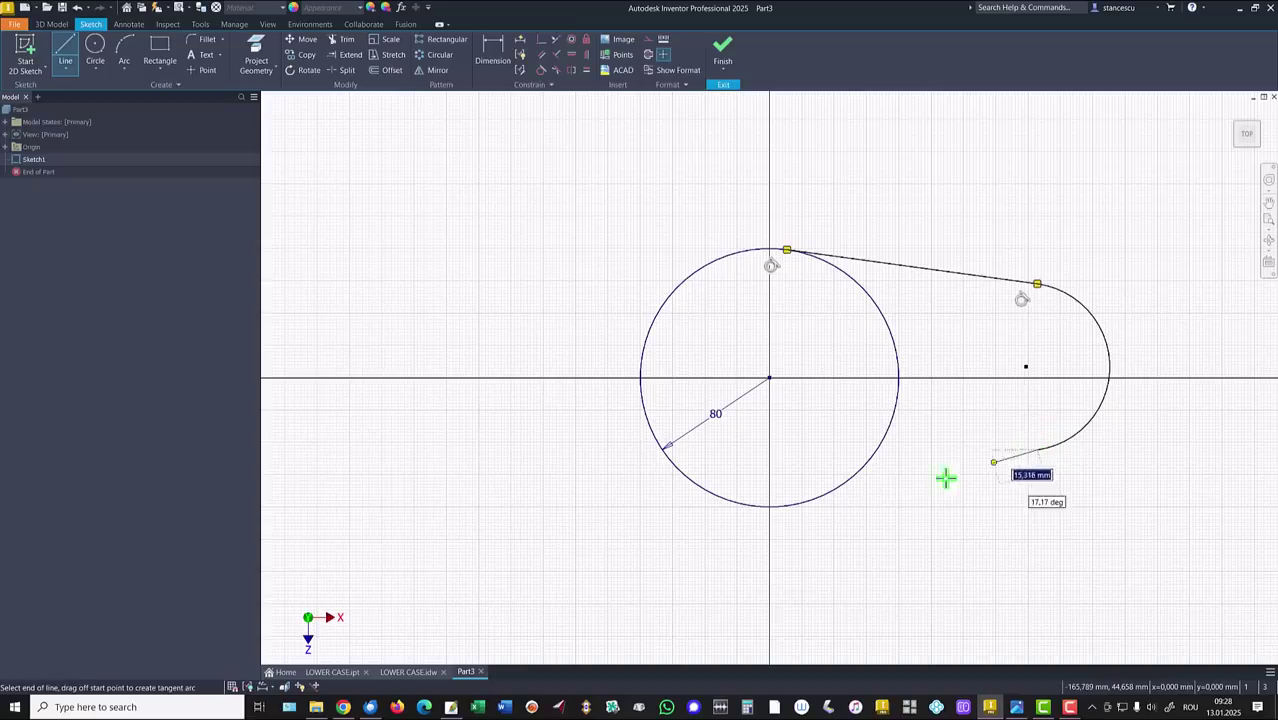
pyautogui.doubleClick(797, 505)
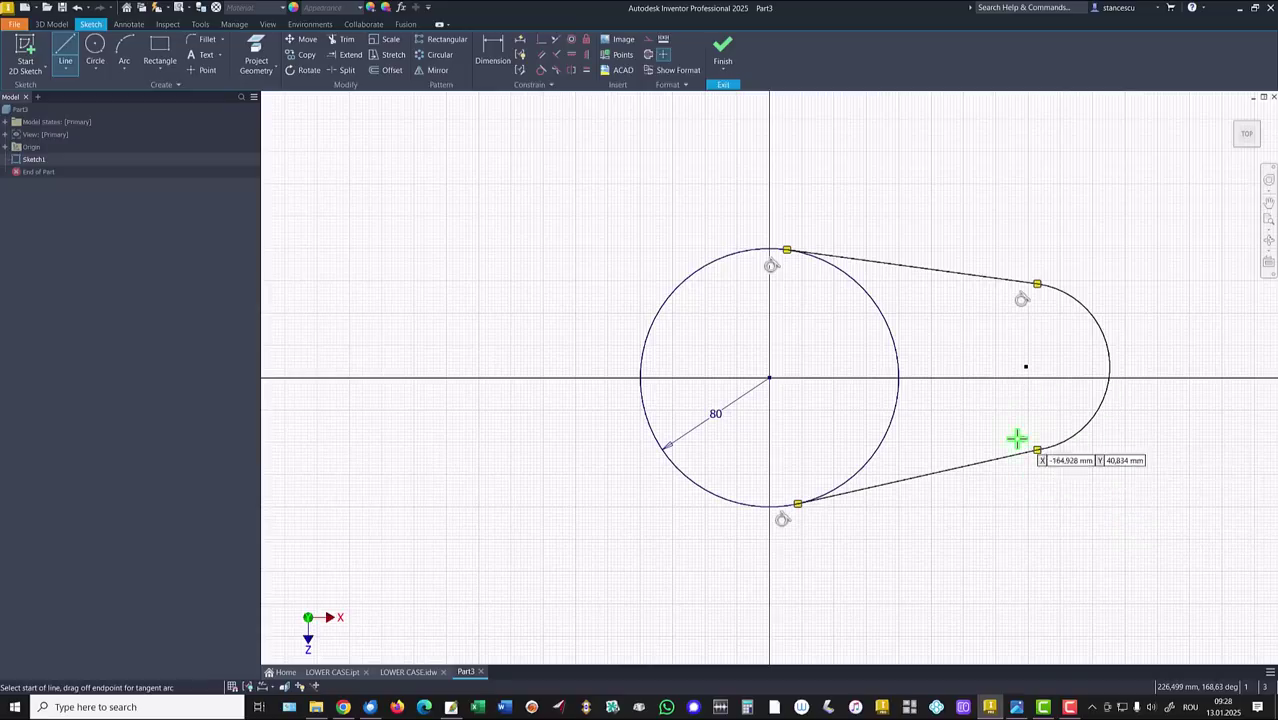
pyautogui.click(541, 70)
pyautogui.click(1005, 462)
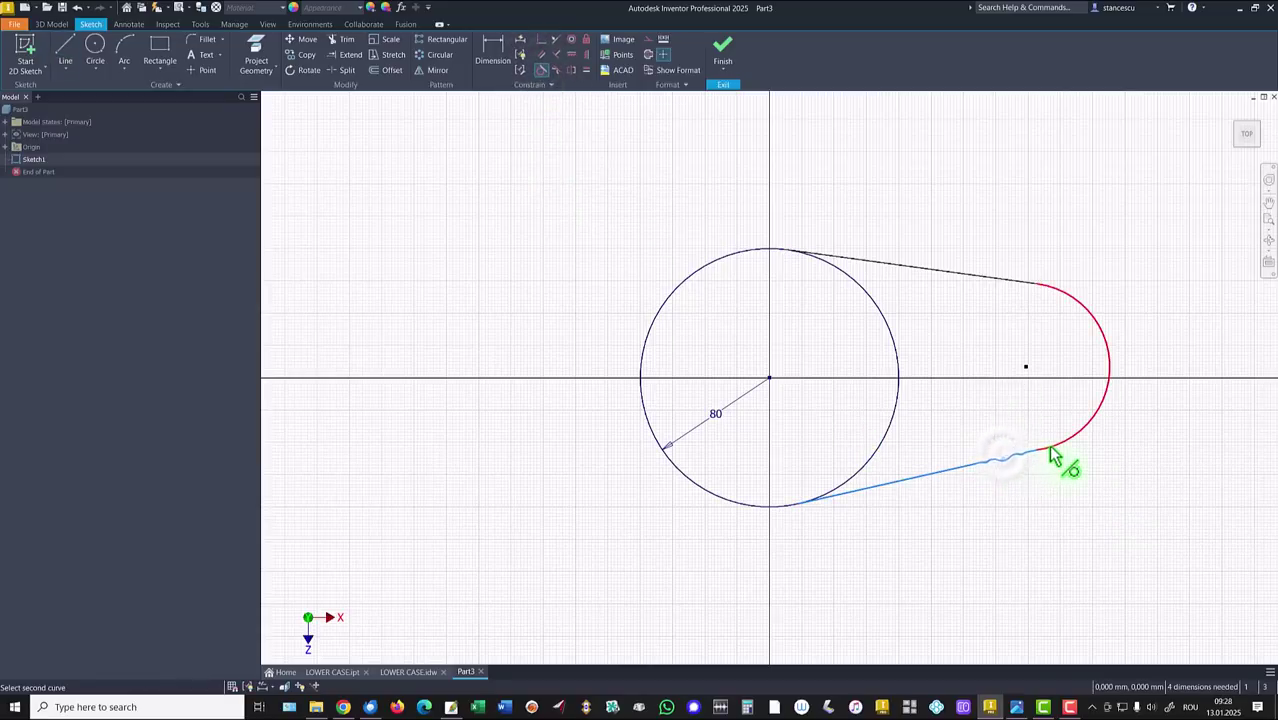
pyautogui.click(1056, 450)
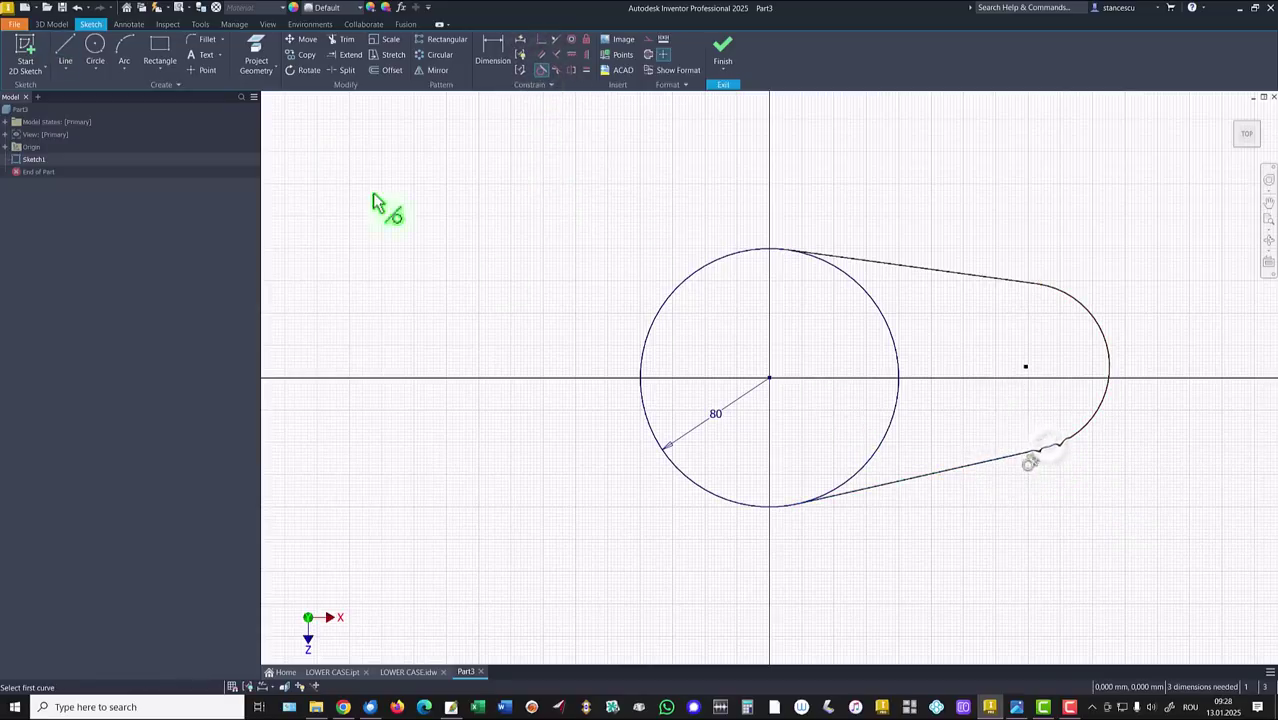
# Step: Trim the inner circle arc and align the arc centre horizontally with the circle centre
pyautogui.click(341, 40)
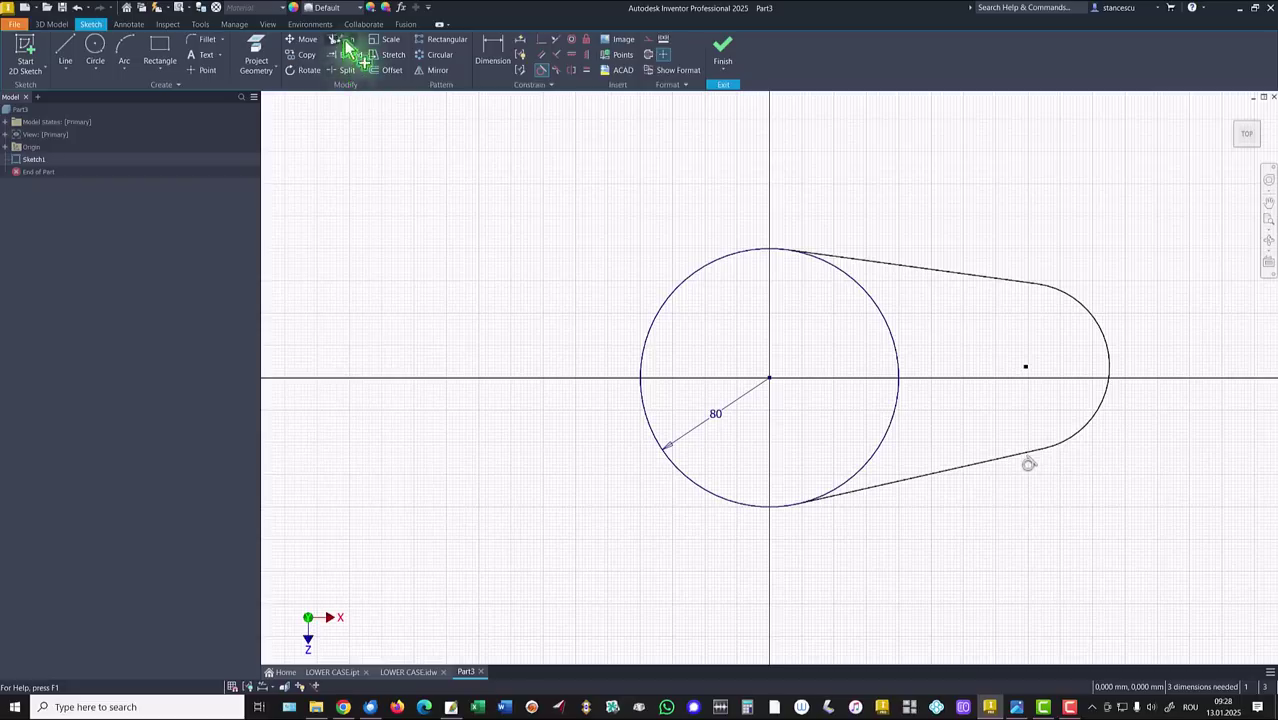
pyautogui.click(893, 338)
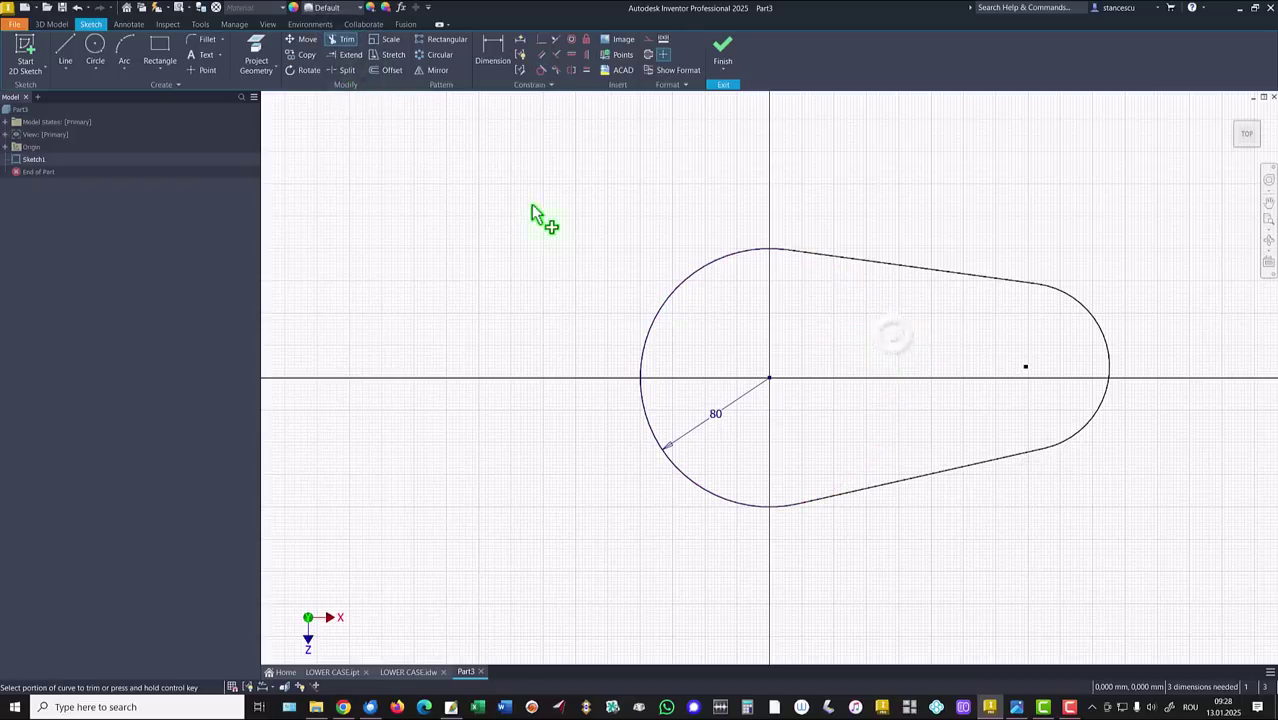
pyautogui.click(572, 54)
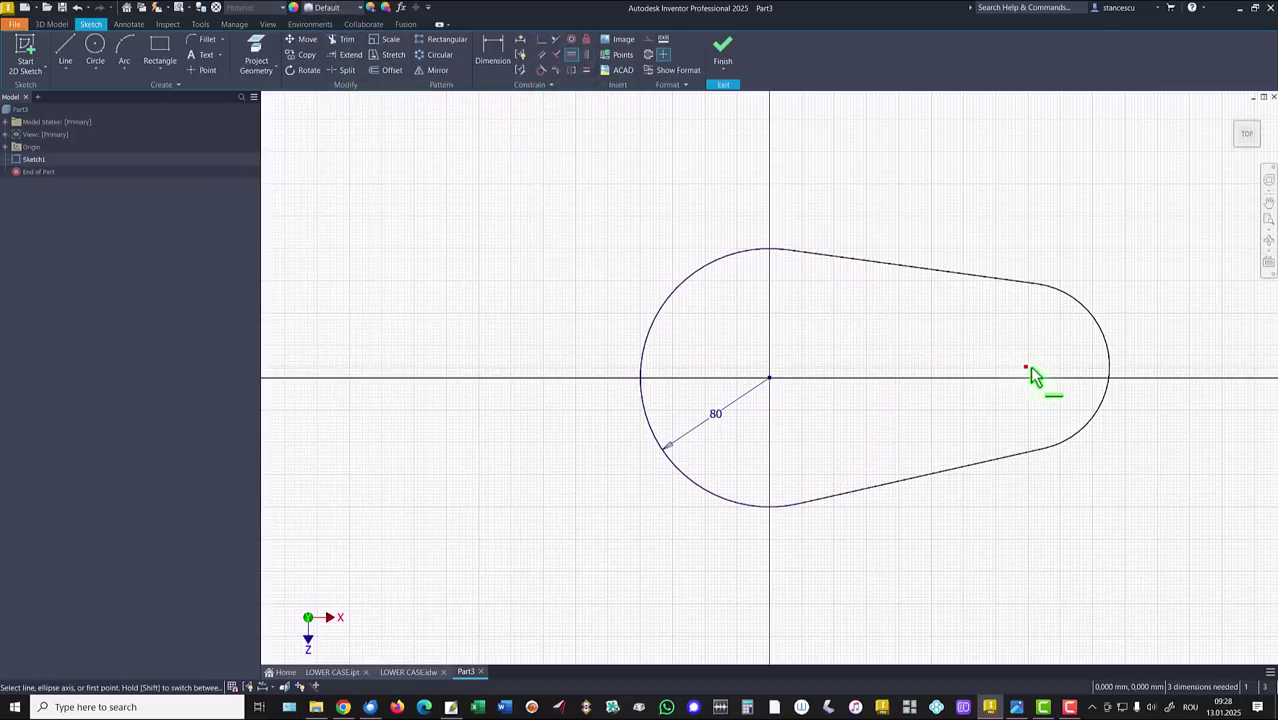
pyautogui.click(1026, 367)
pyautogui.click(769, 377)
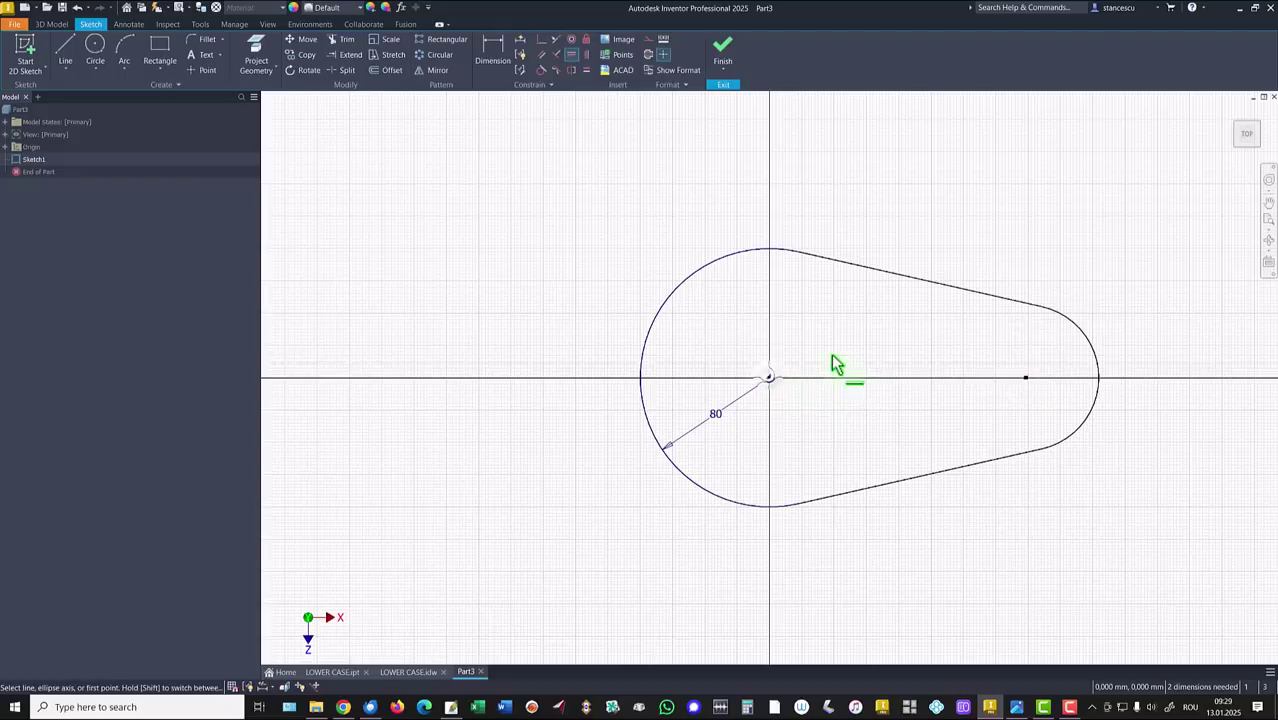
pyautogui.press('Escape')
# Step: Dimension the end arc radius 57 and its centre distance 81, then finish the sketch
pyautogui.click(494, 56)
pyautogui.click(1087, 340)
pyautogui.click(1110, 292)
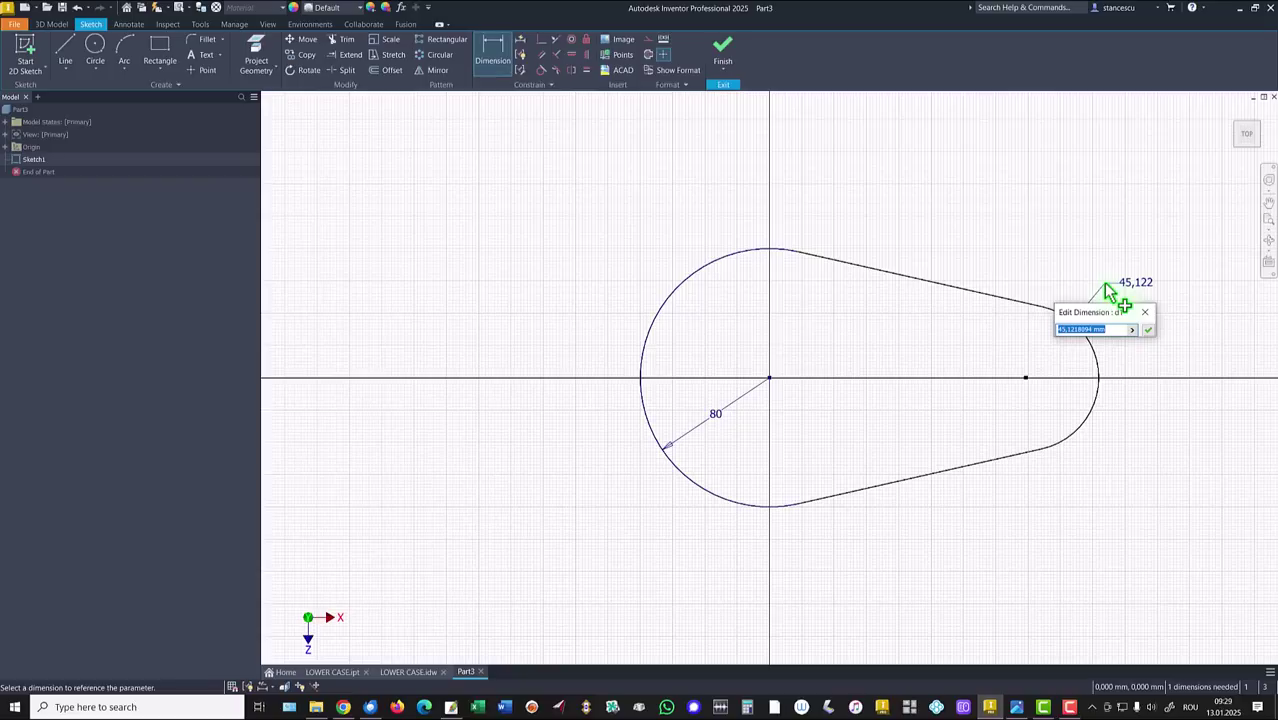
pyautogui.write('54+3')
pyautogui.press('Return')
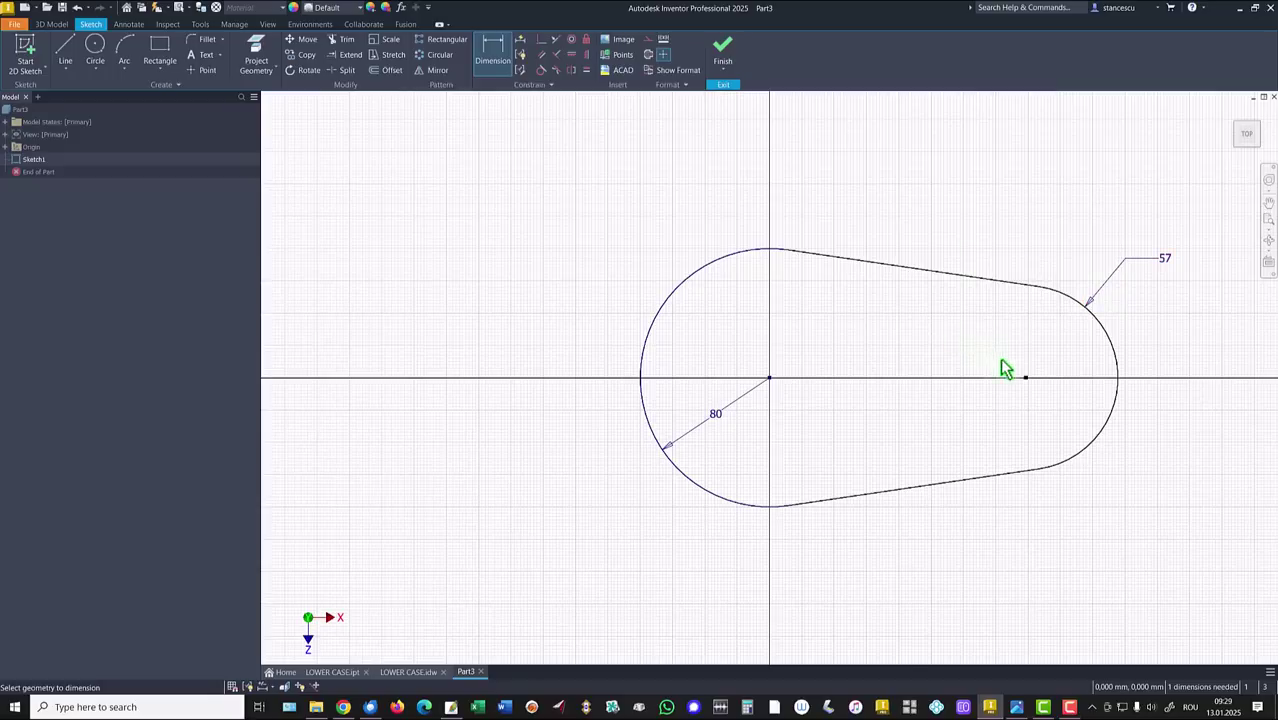
pyautogui.click(1118, 350)
pyautogui.click(670, 311)
pyautogui.click(875, 188)
pyautogui.write('81')
pyautogui.press('Return')
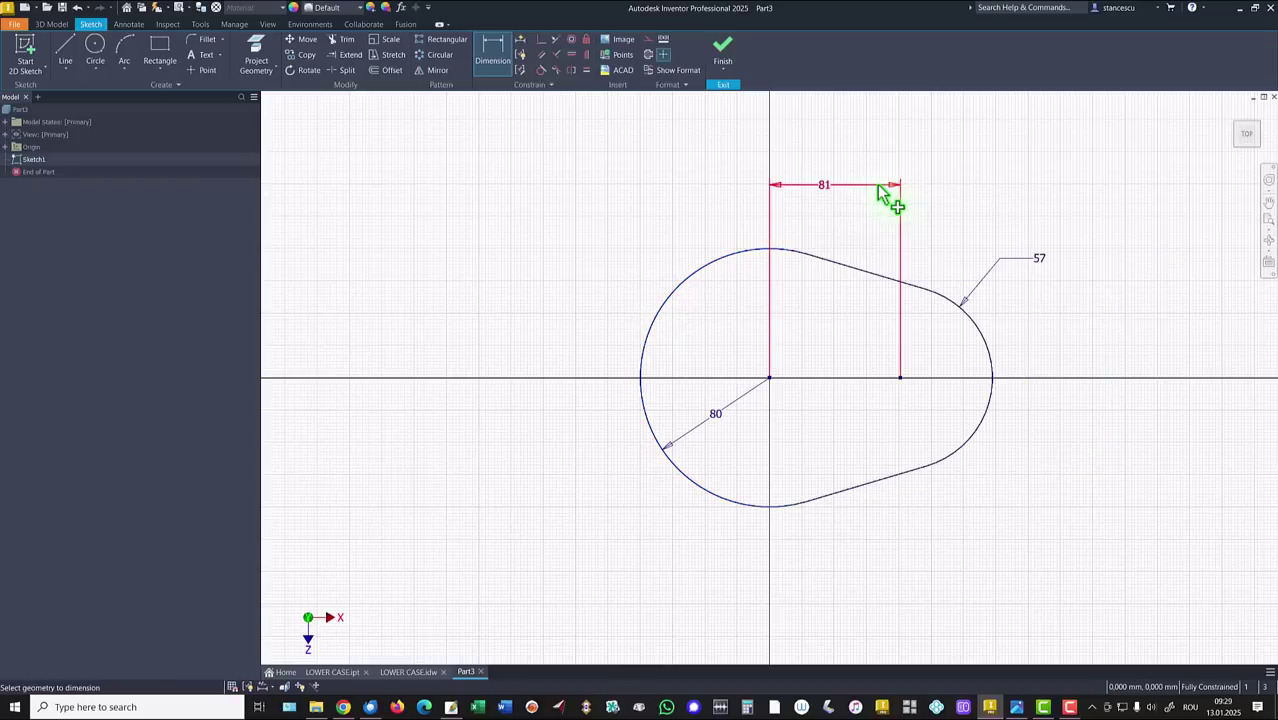
pyautogui.click(722, 46)
# Step: Check the reference drawing, then extrude the teardrop profile 75 mm into a solid
pyautogui.press('F6')
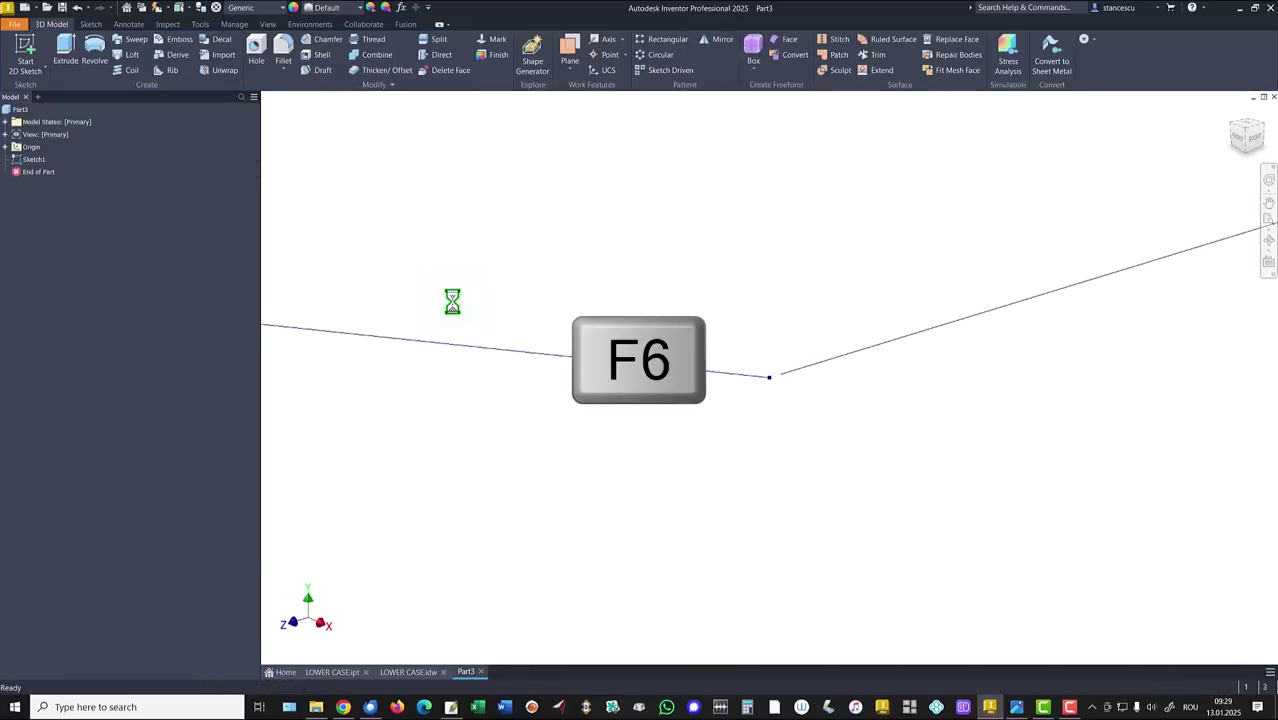
pyautogui.click(407, 672)
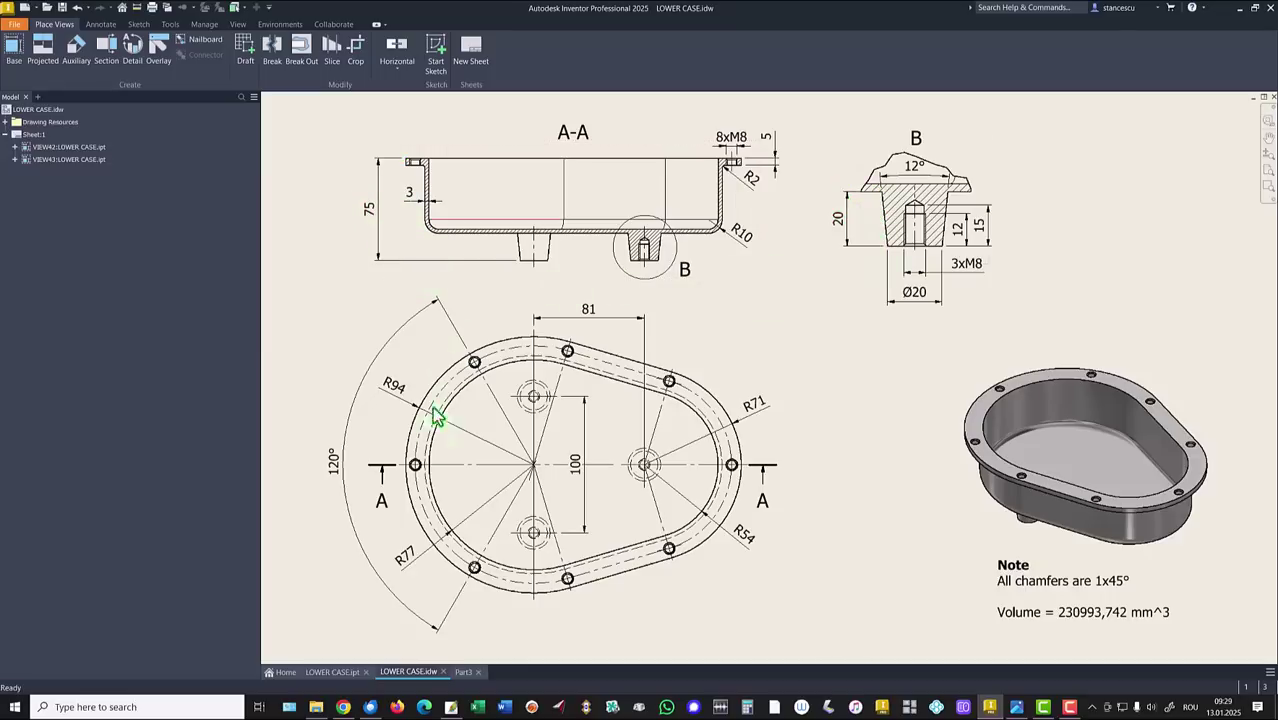
pyautogui.hotkey('ctrl', 'Tab')
pyautogui.click(62, 55)
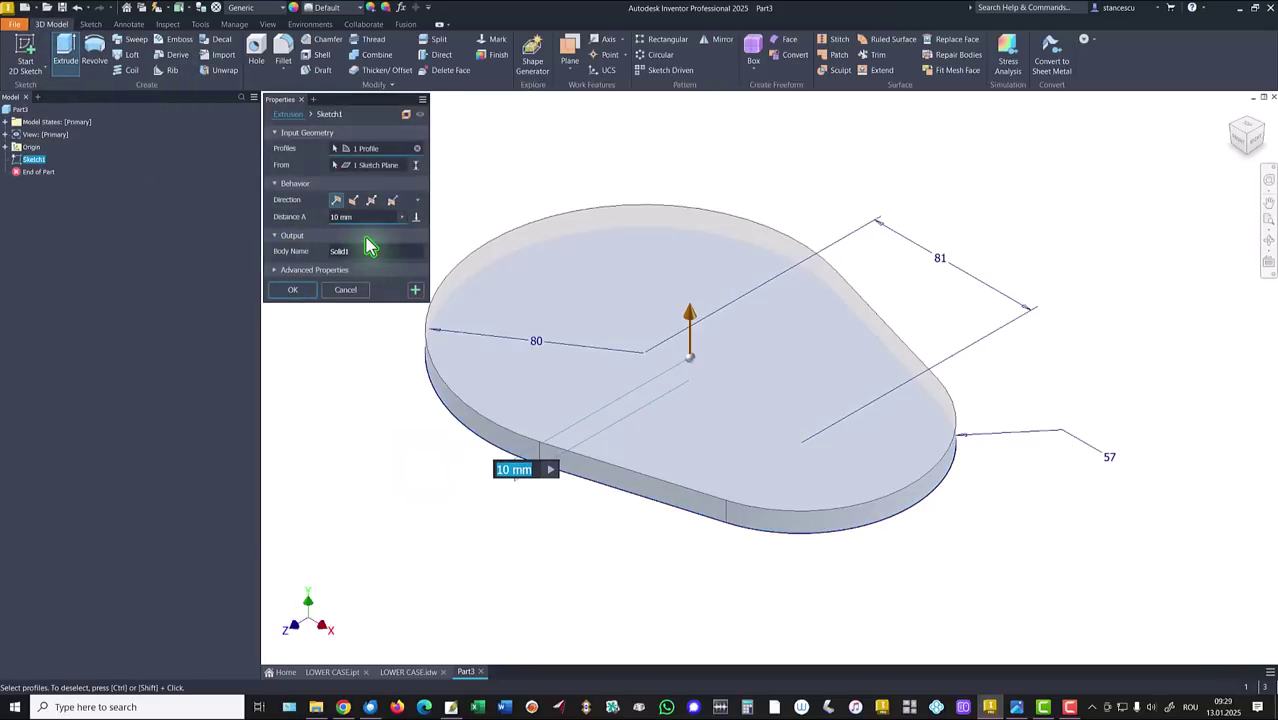
pyautogui.write('75')
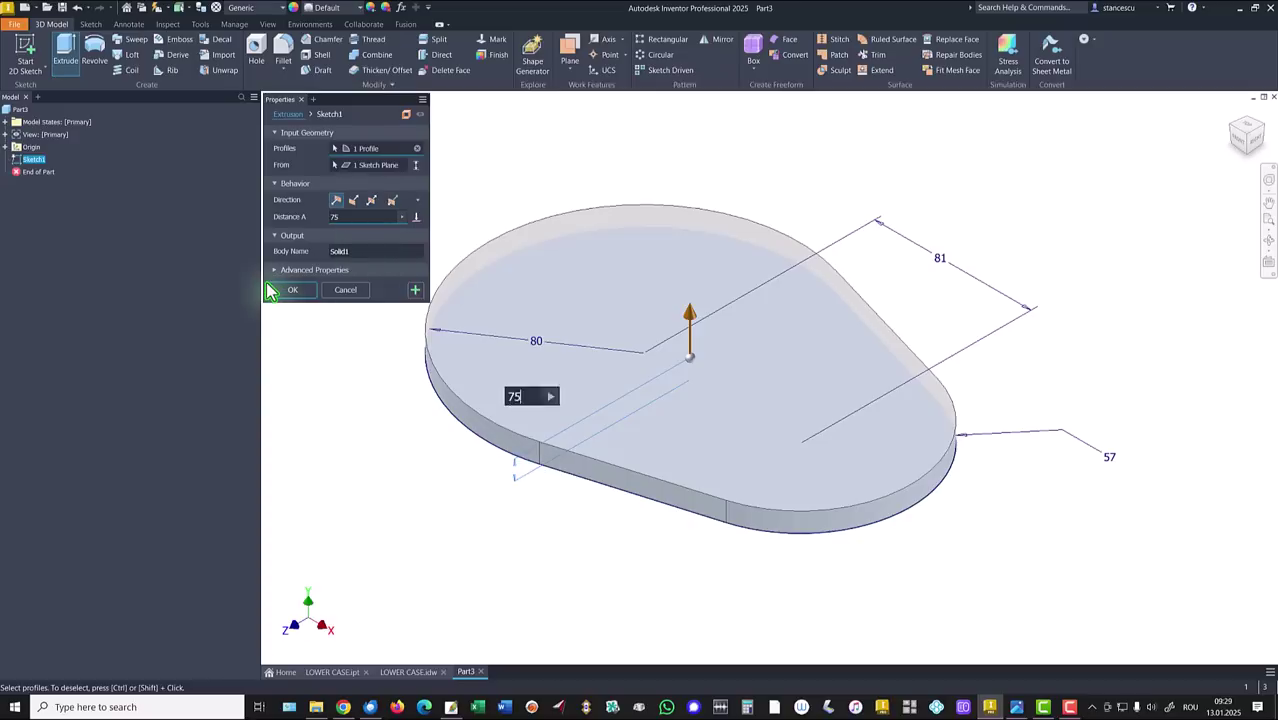
pyautogui.write('-20')
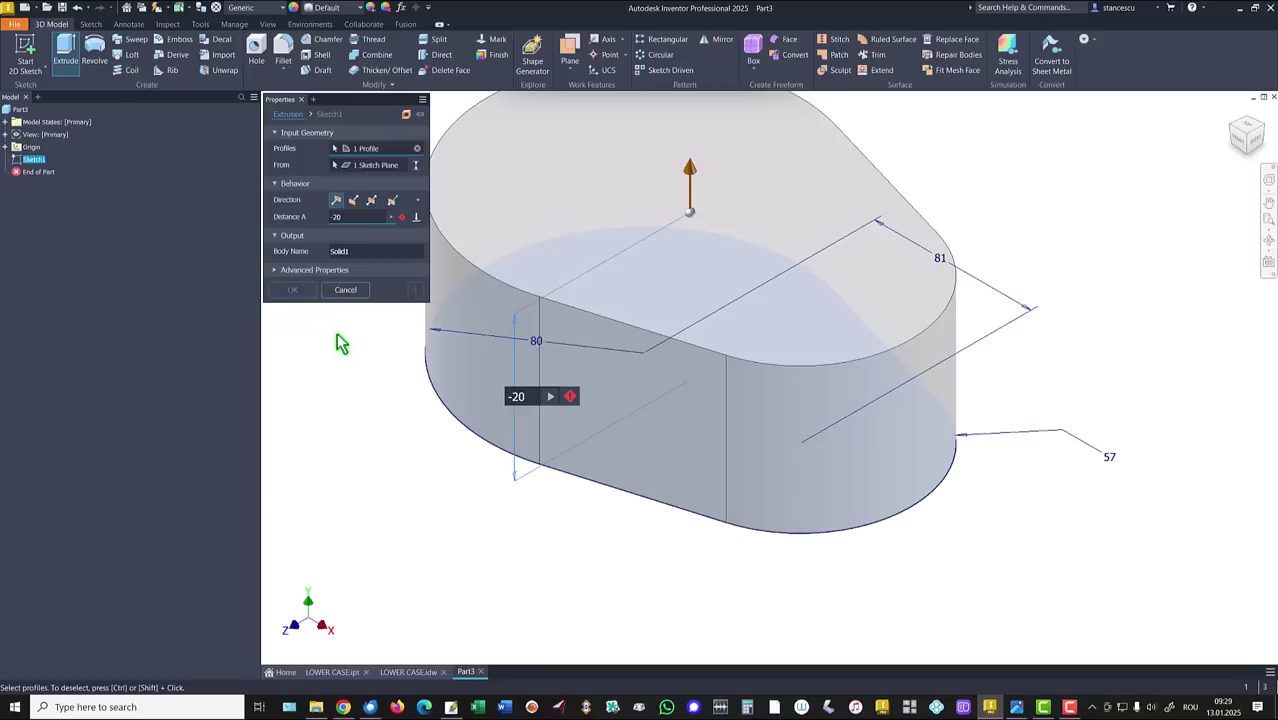
pyautogui.click(511, 397)
pyautogui.write('75')
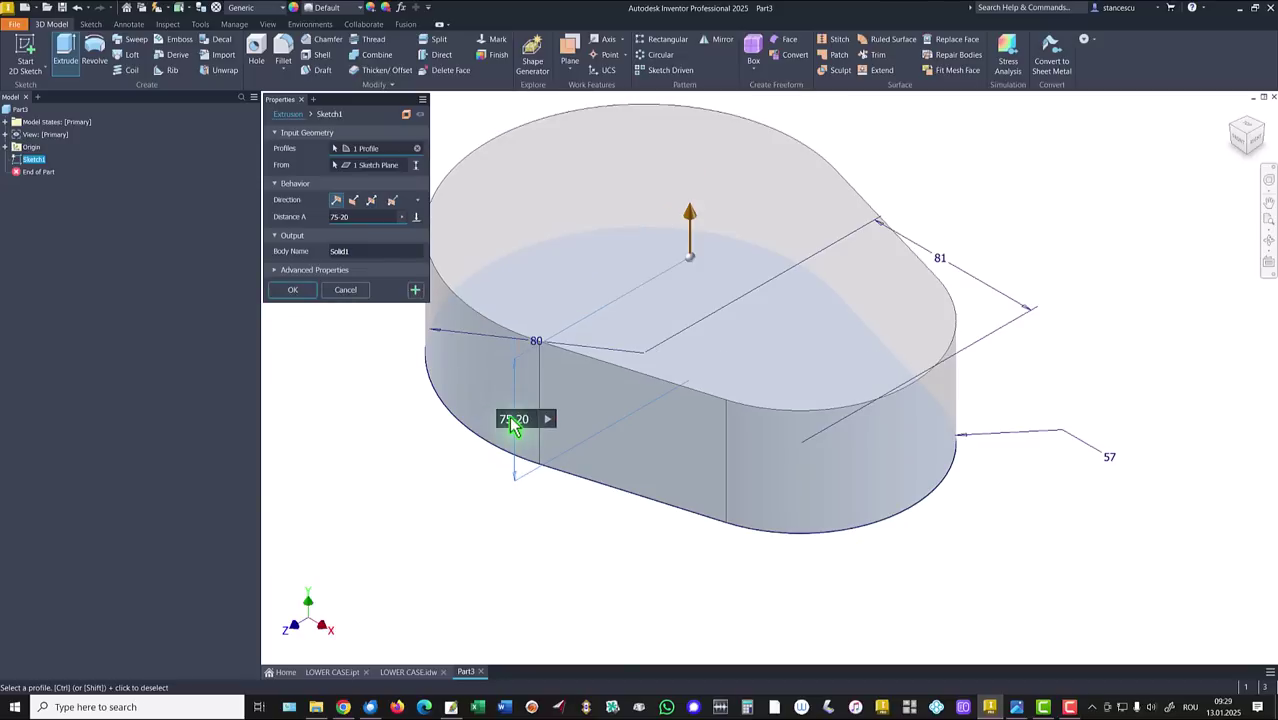
pyautogui.click(293, 291)
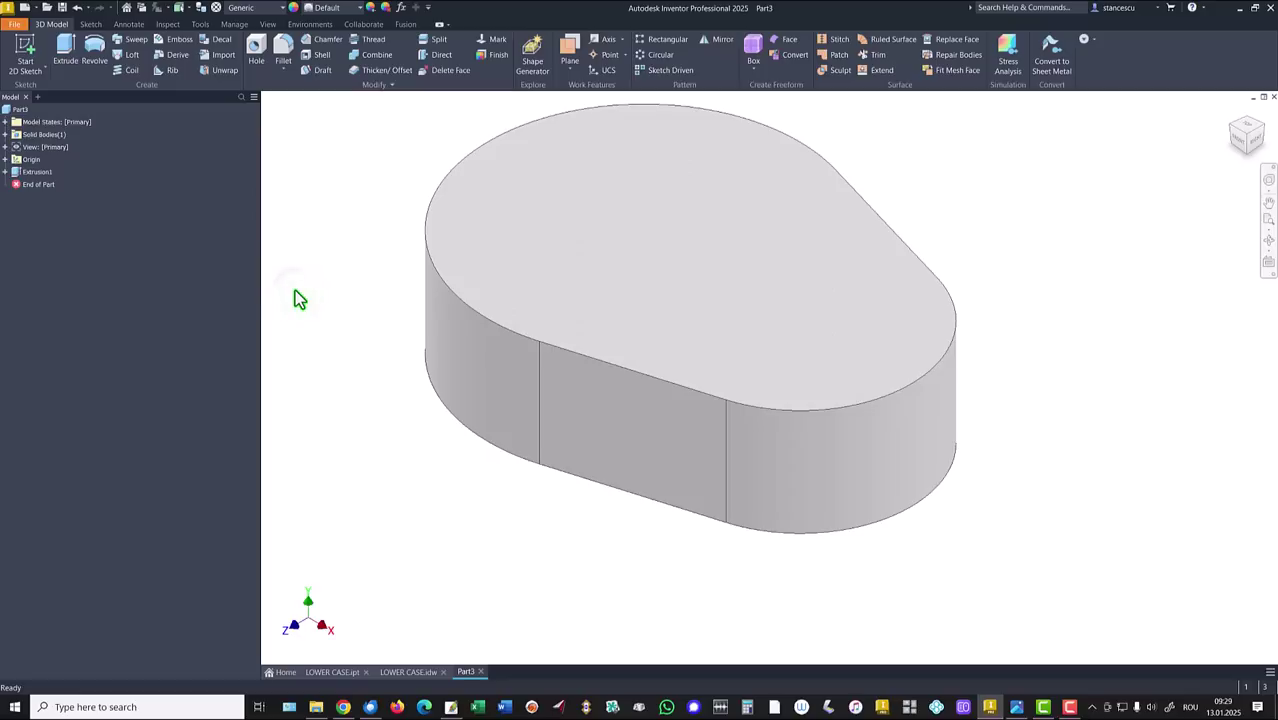
# Step: Check the drawing's R10, then fillet the block's bottom edge chain at 10 mm
pyautogui.press('F6')
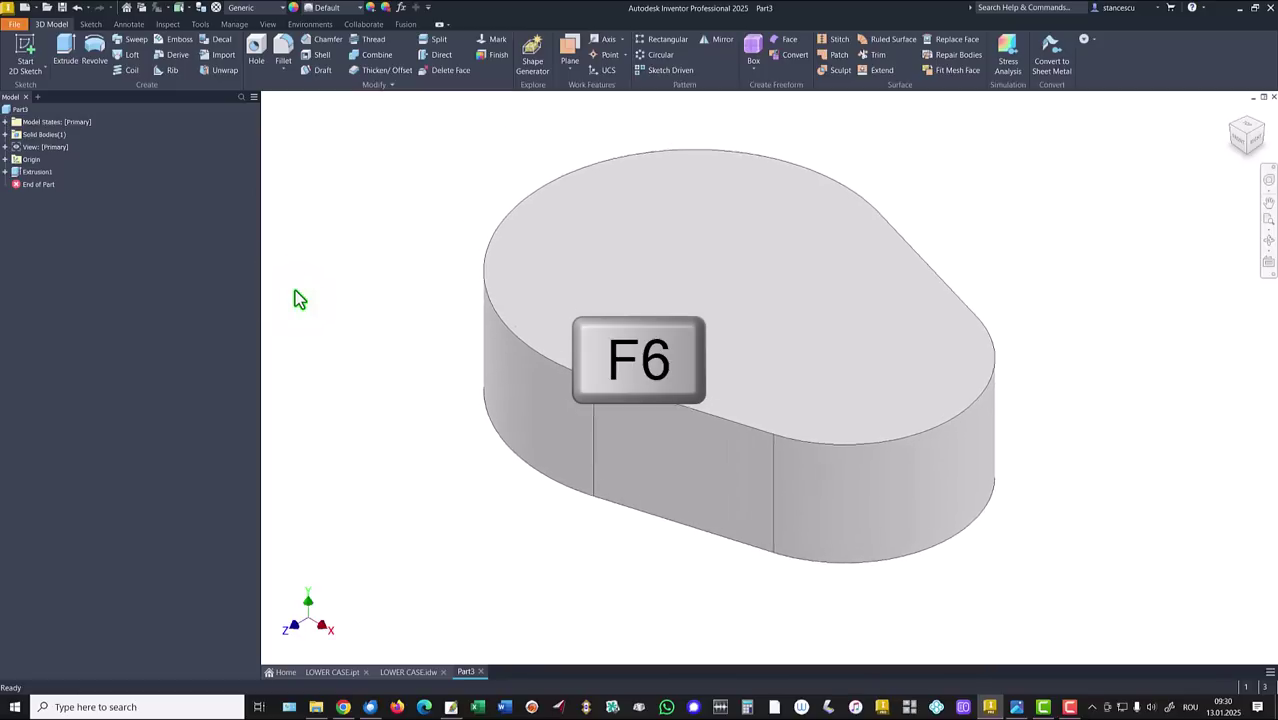
pyautogui.click(408, 672)
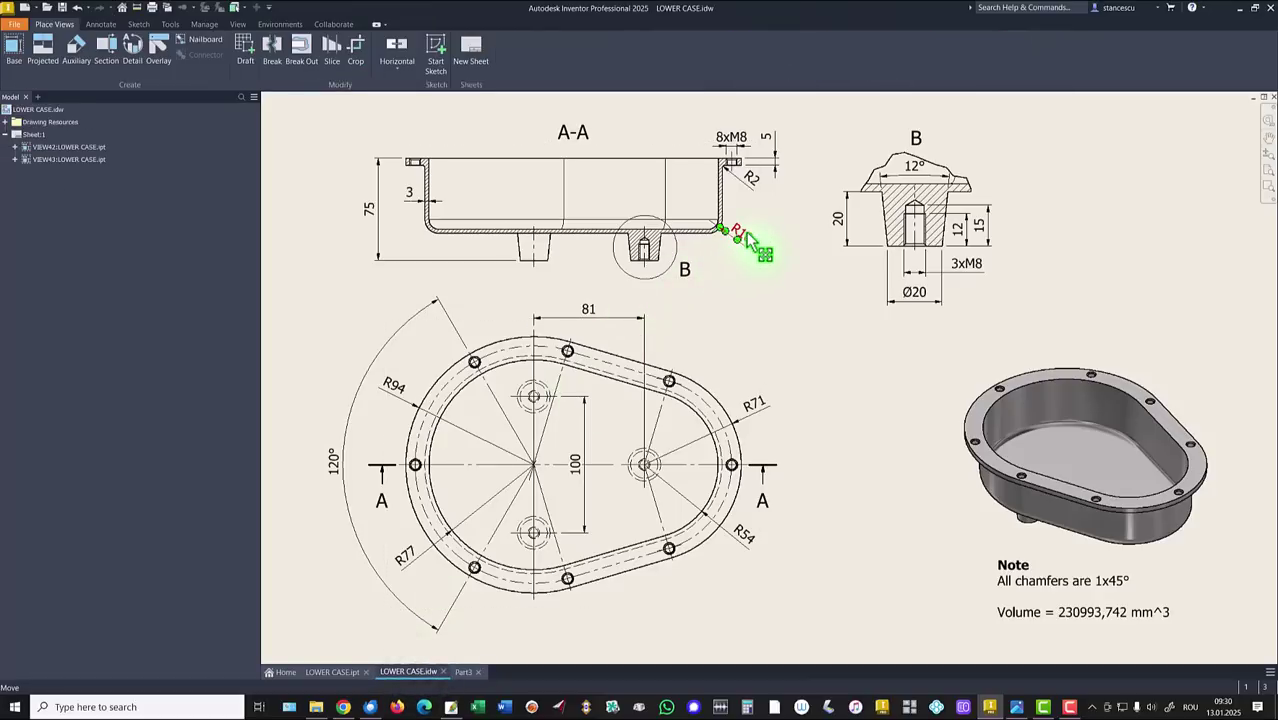
pyautogui.click(461, 675)
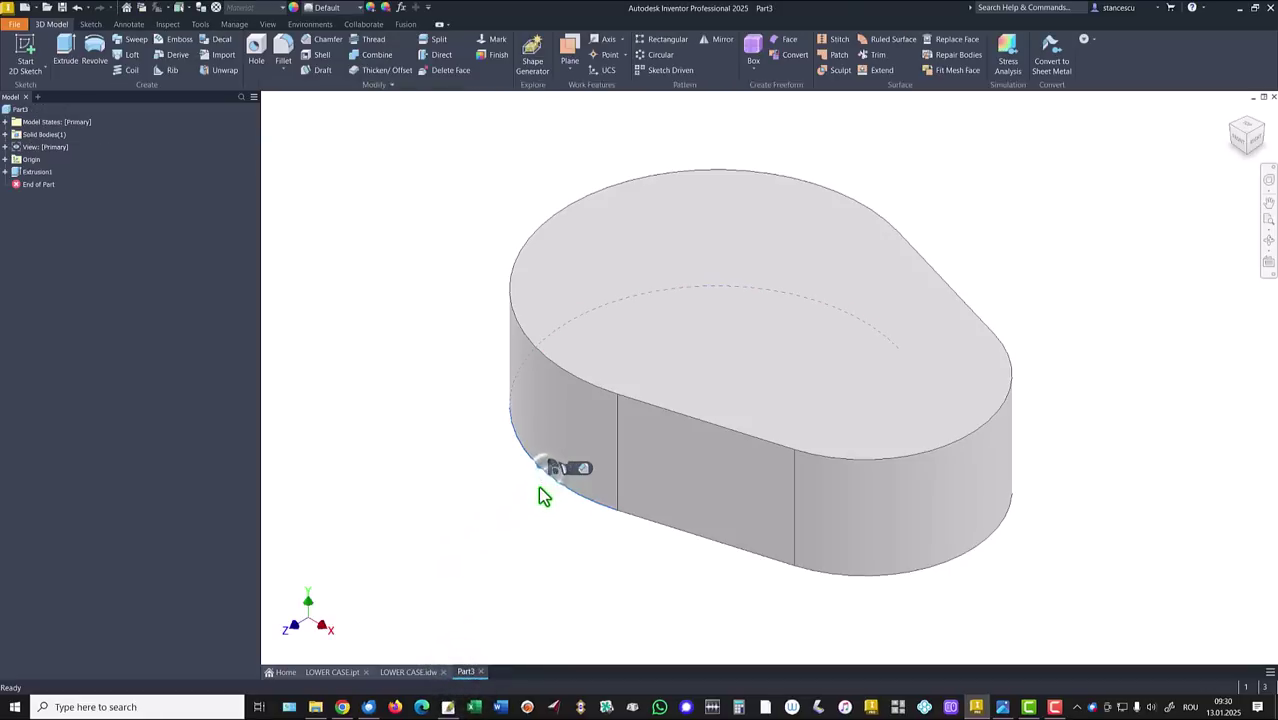
pyautogui.click(566, 467)
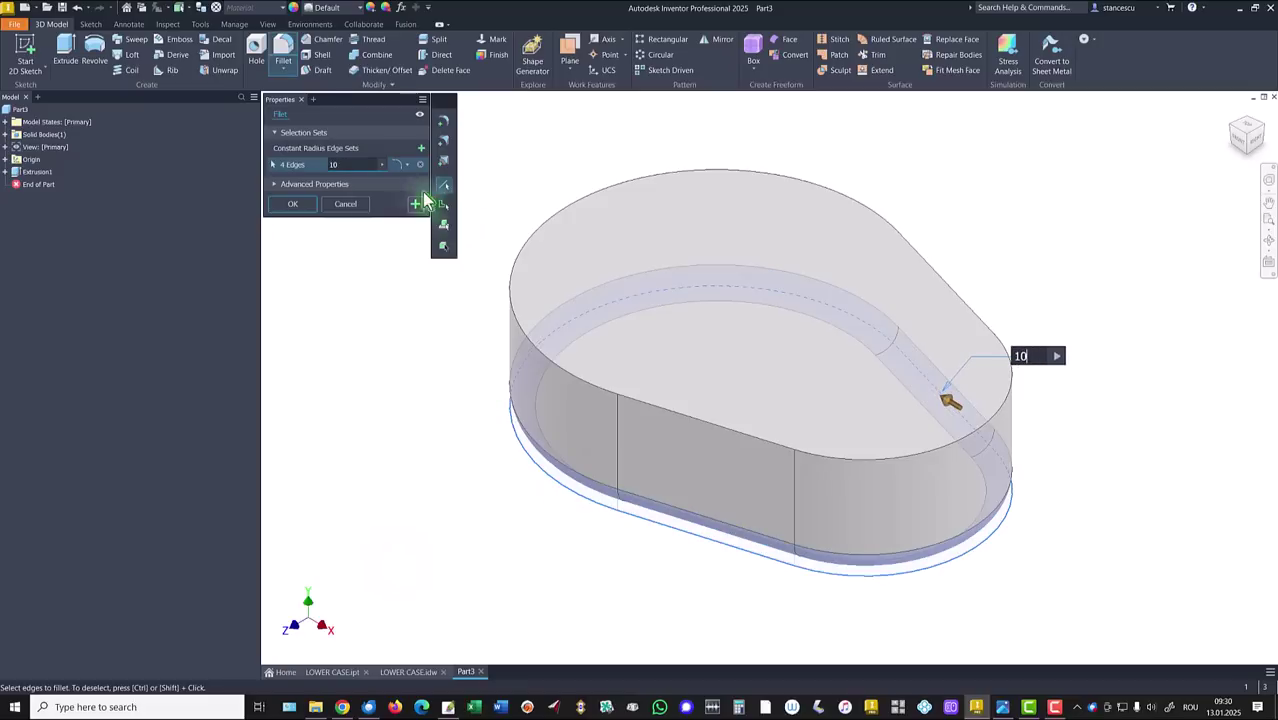
pyautogui.click(287, 206)
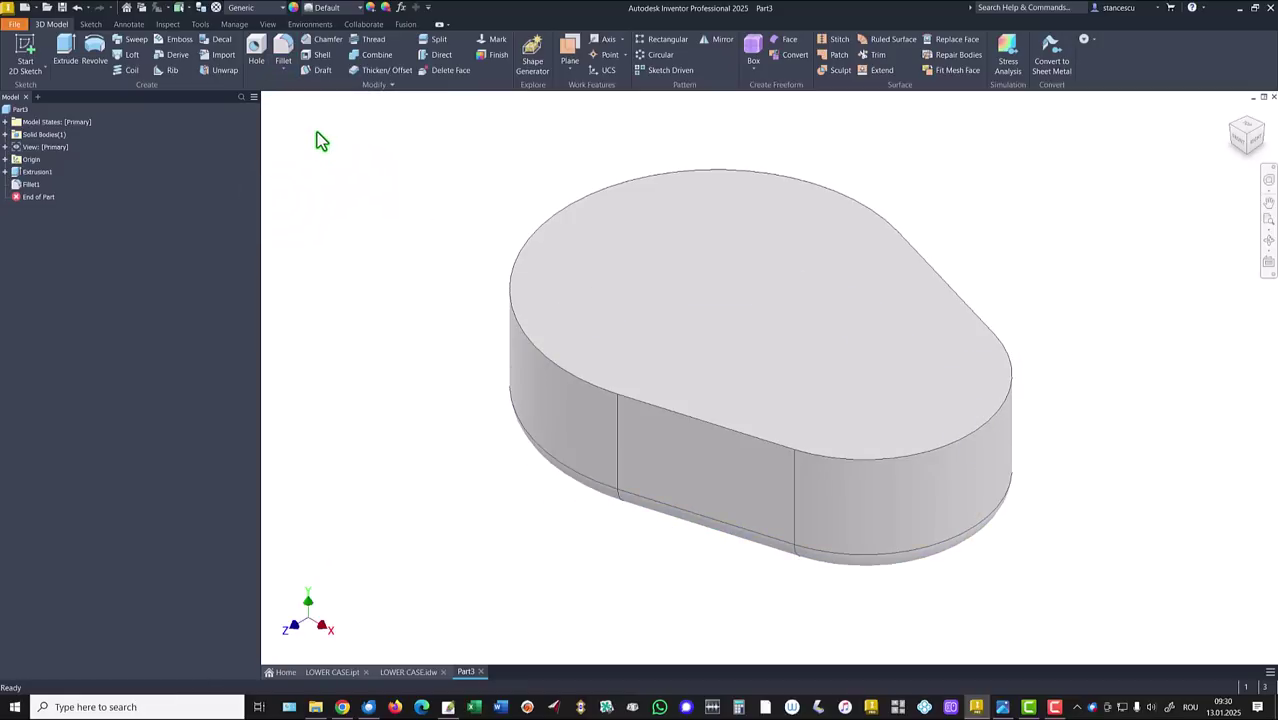
# Step: Shell the block with 3 mm walls, removing the top face
pyautogui.click(324, 58)
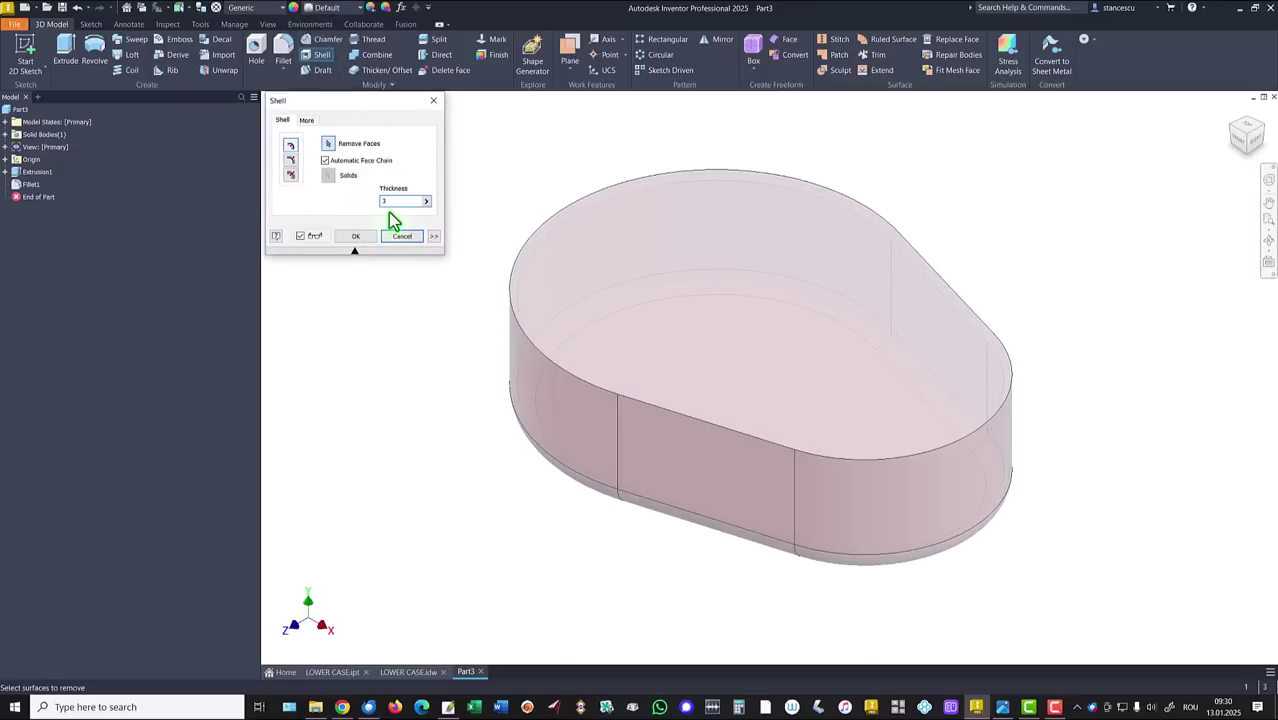
pyautogui.click(722, 236)
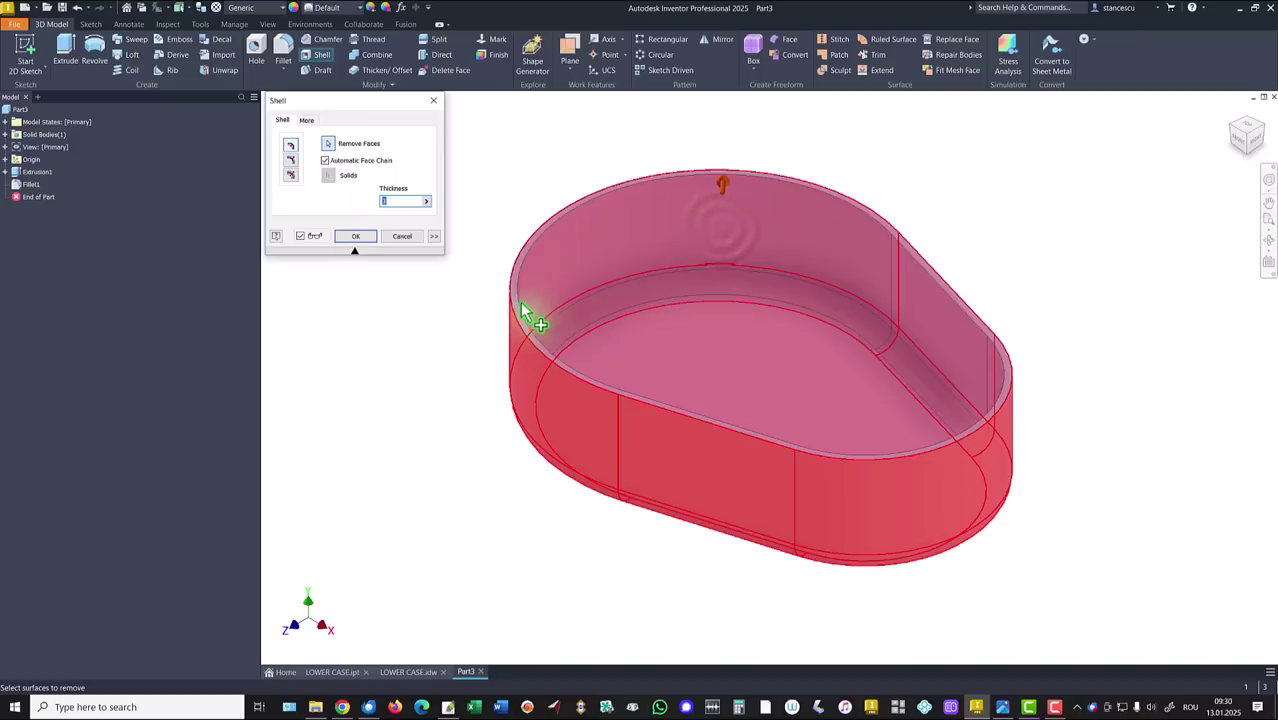
pyautogui.click(358, 237)
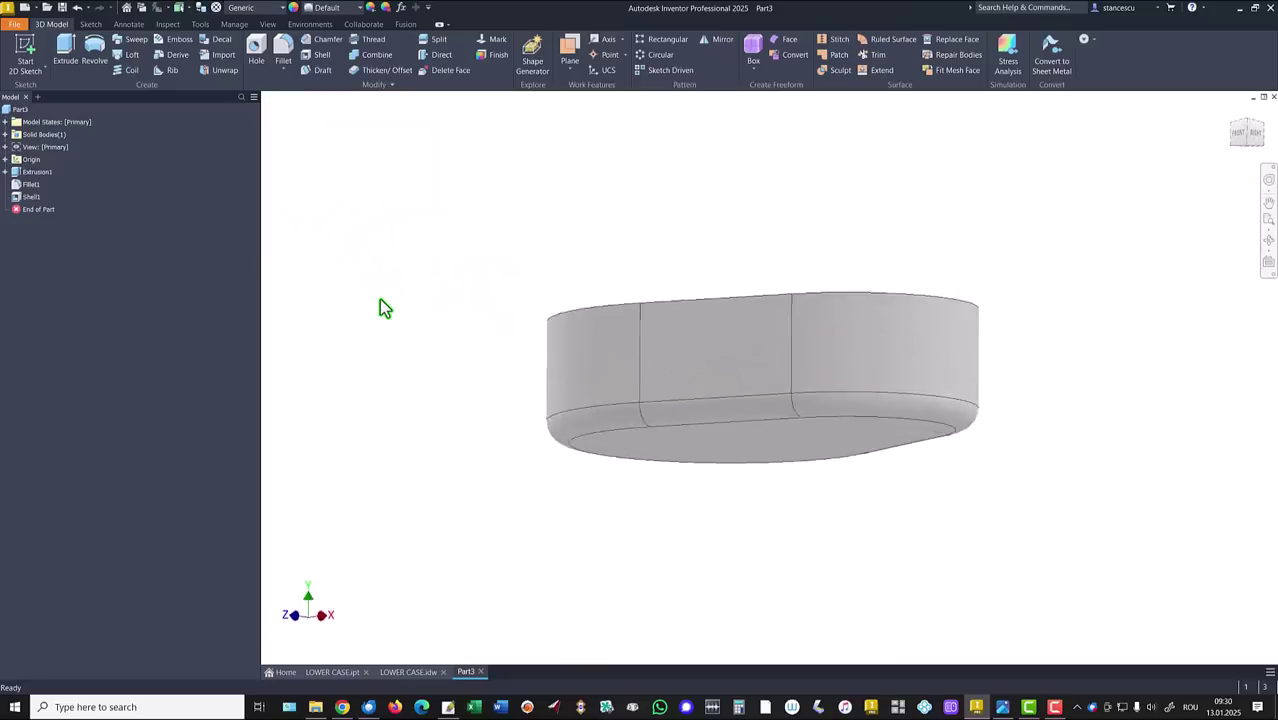
pyautogui.press('F6')
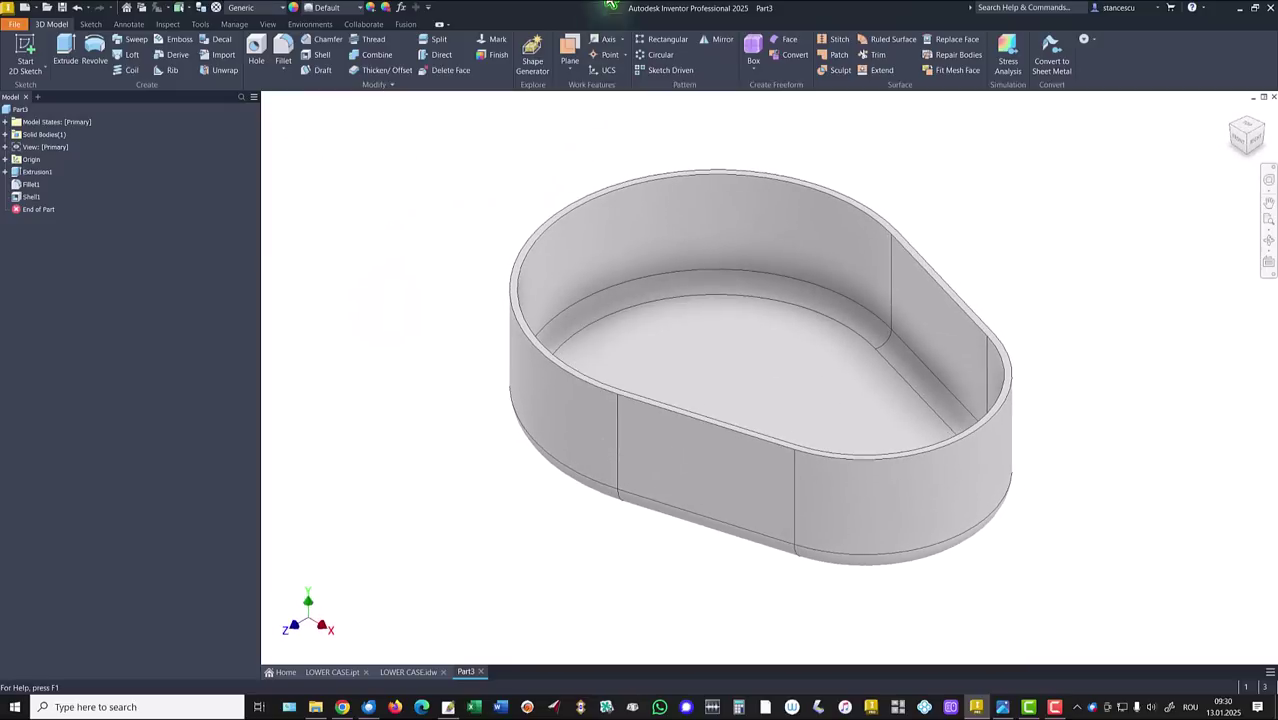
pyautogui.click(405, 672)
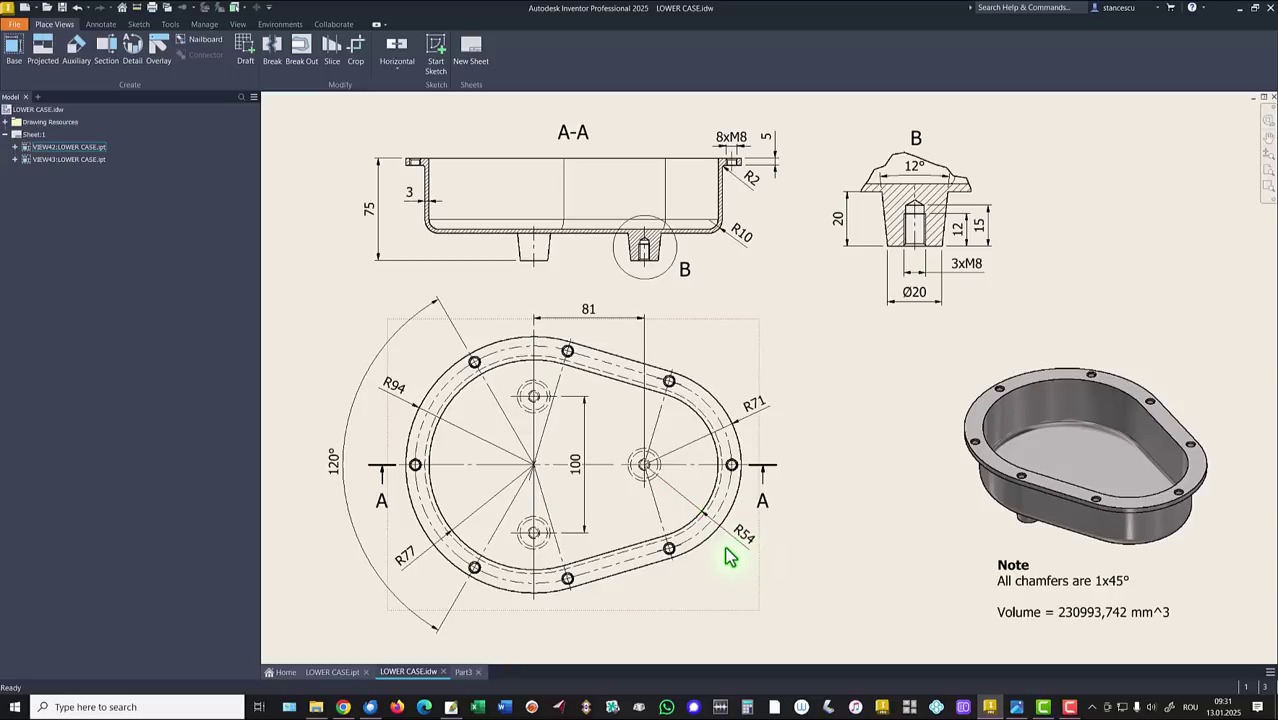
pyautogui.click(472, 678)
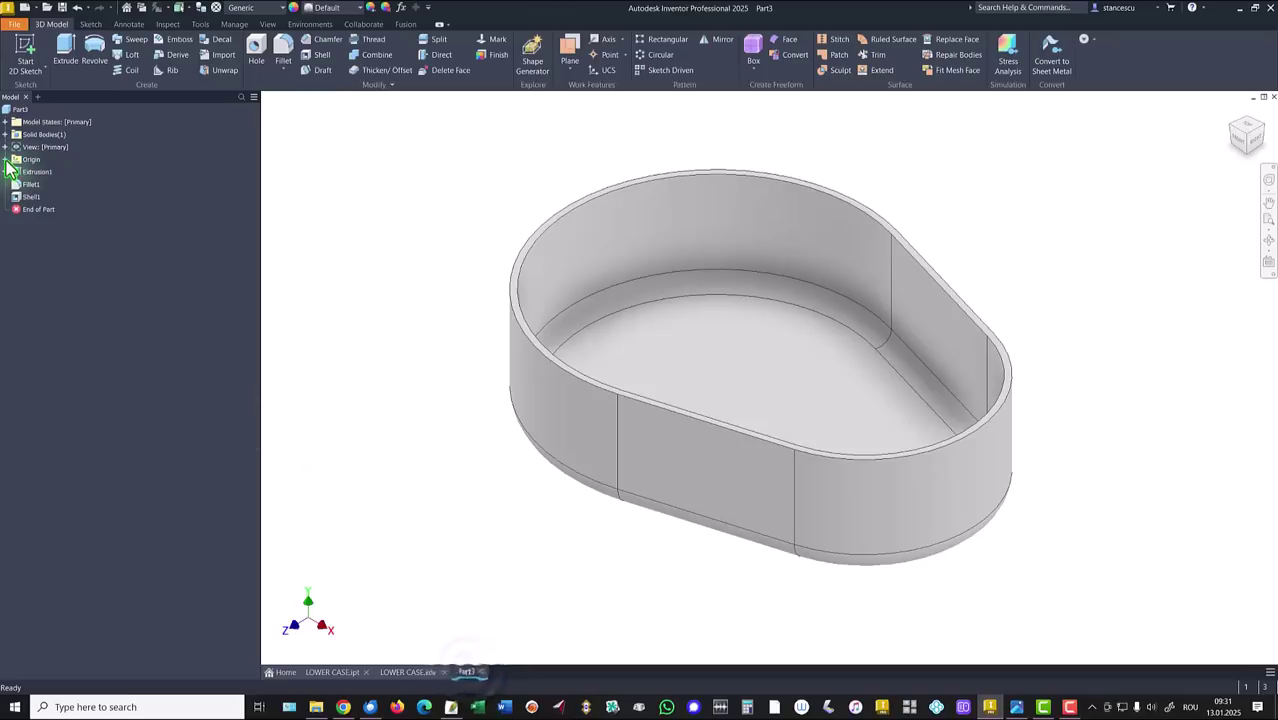
# Step: Start a sketch on the XY origin plane with the model sliced to show the wall
pyautogui.click(8, 160)
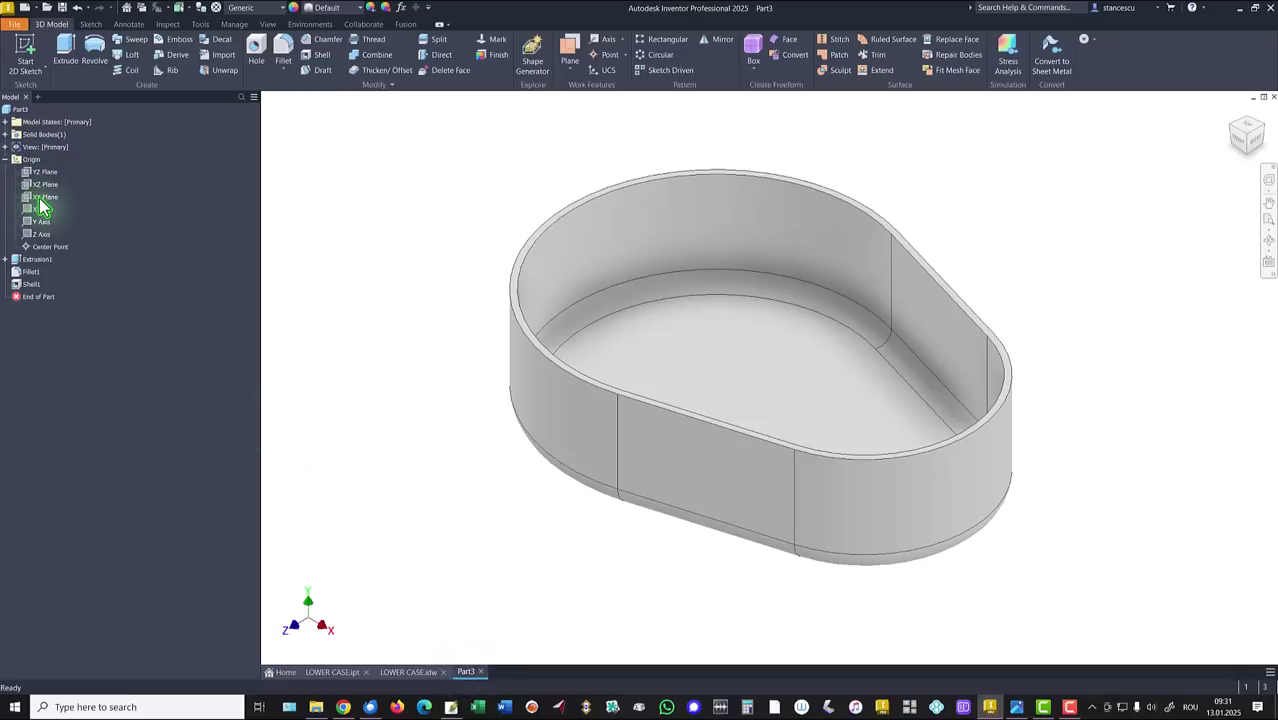
pyautogui.click(42, 199)
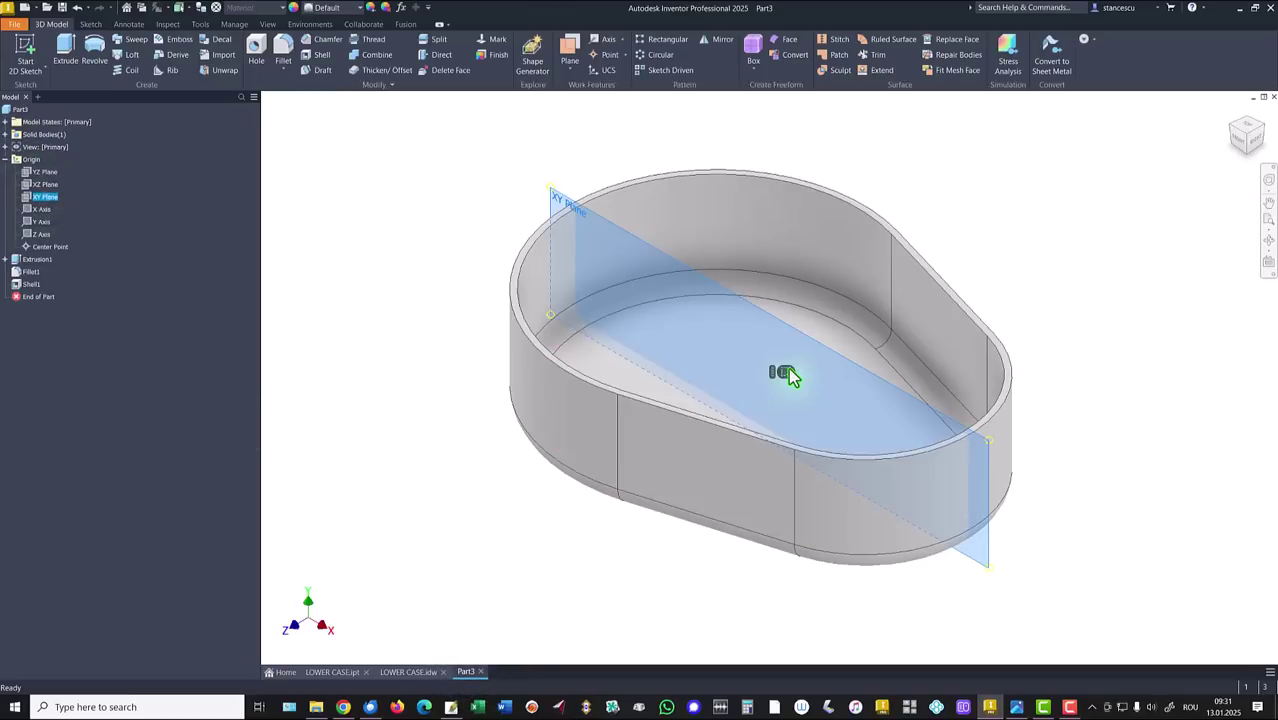
pyautogui.click(782, 372)
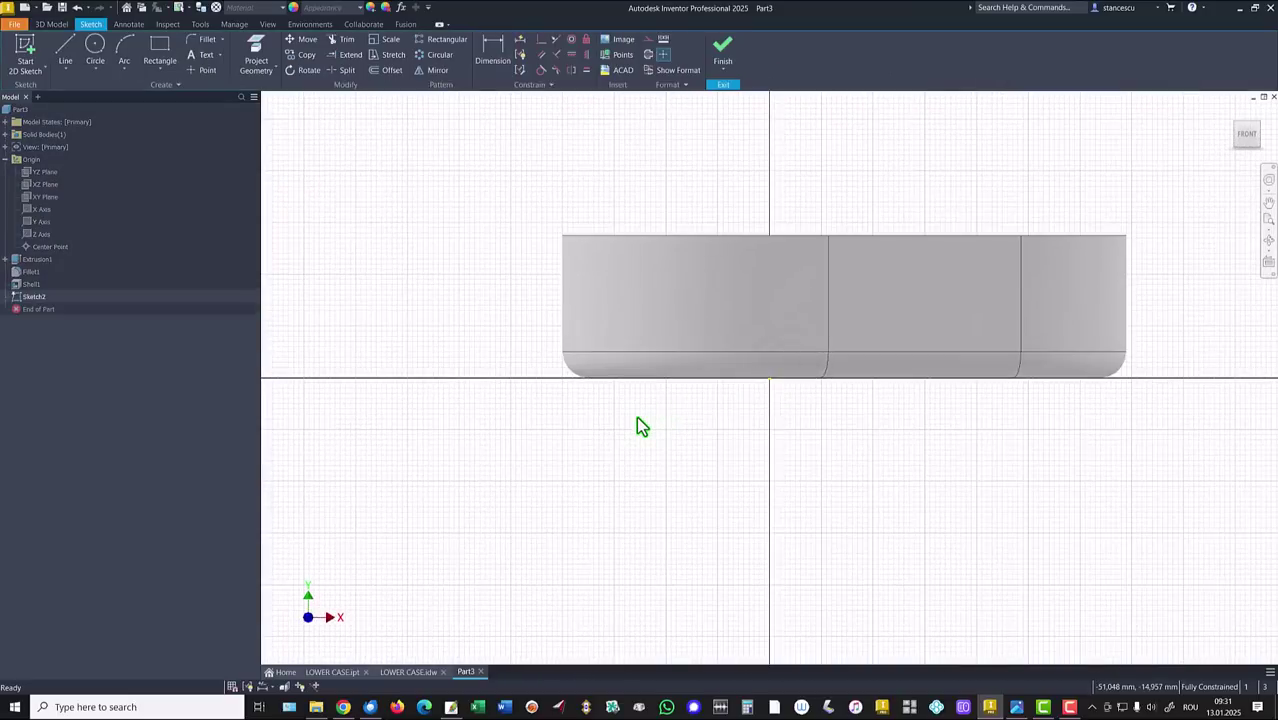
pyautogui.press('F7')
pyautogui.moveTo(947, 306); pyautogui.dragTo(751, 349, button='middle')
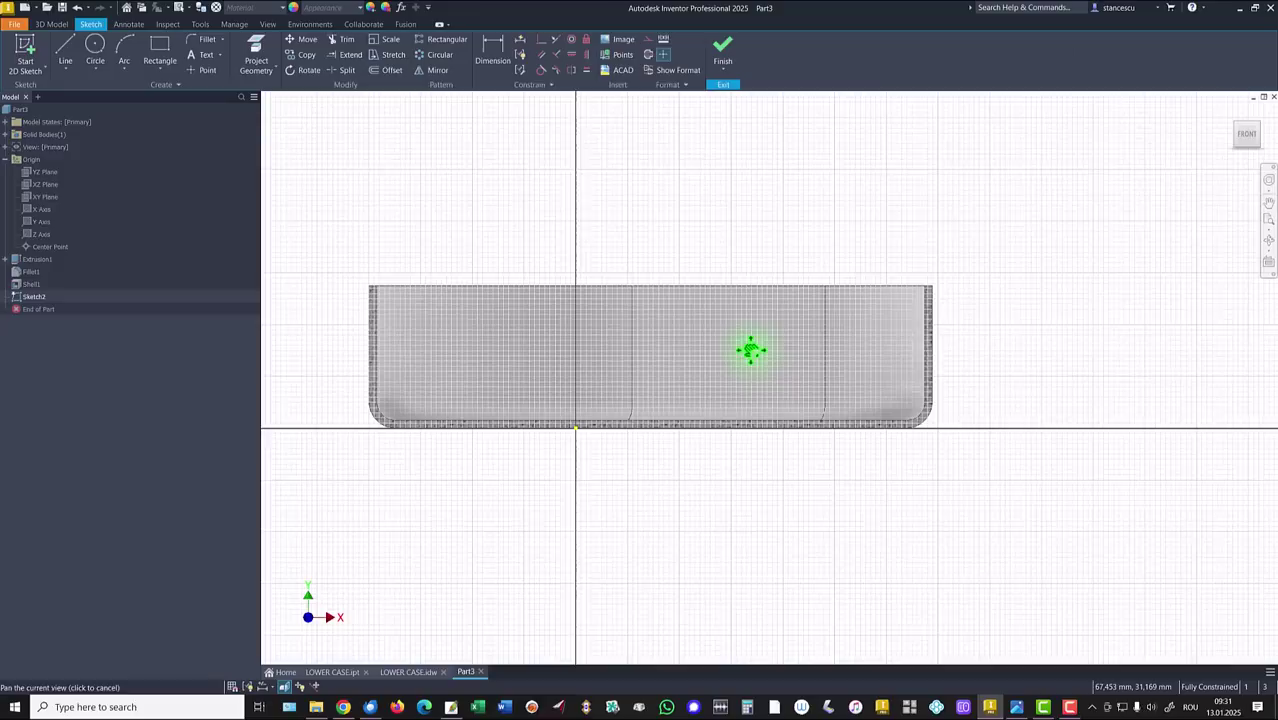
# Step: Draw a 14 × 5 mm rectangle anchored at the wall's top outer corner
pyautogui.click(165, 46)
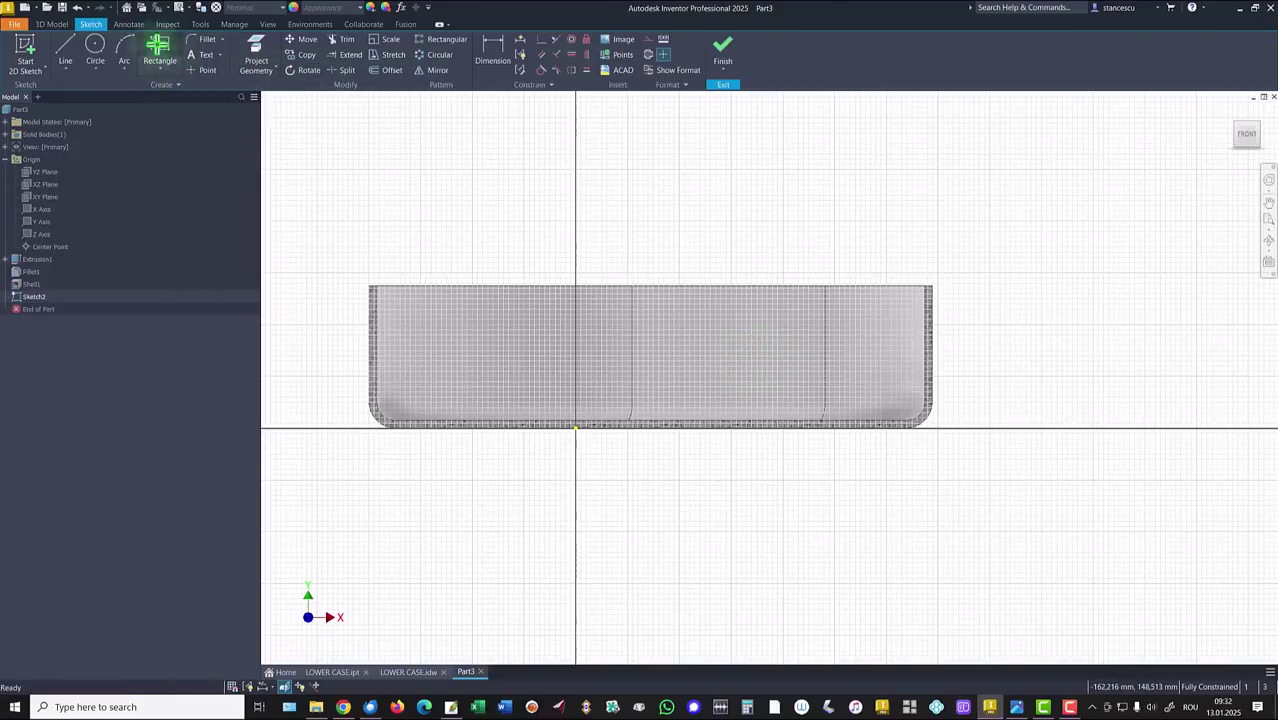
pyautogui.click(931, 287)
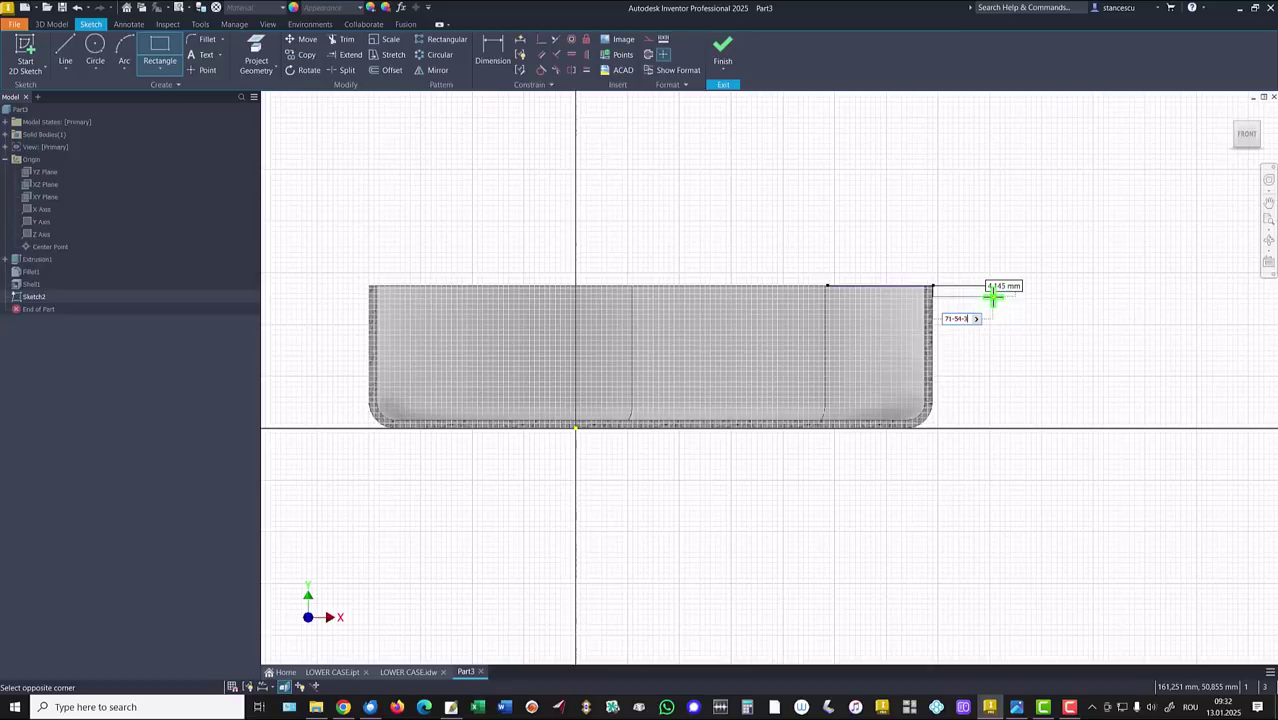
pyautogui.press('Tab')
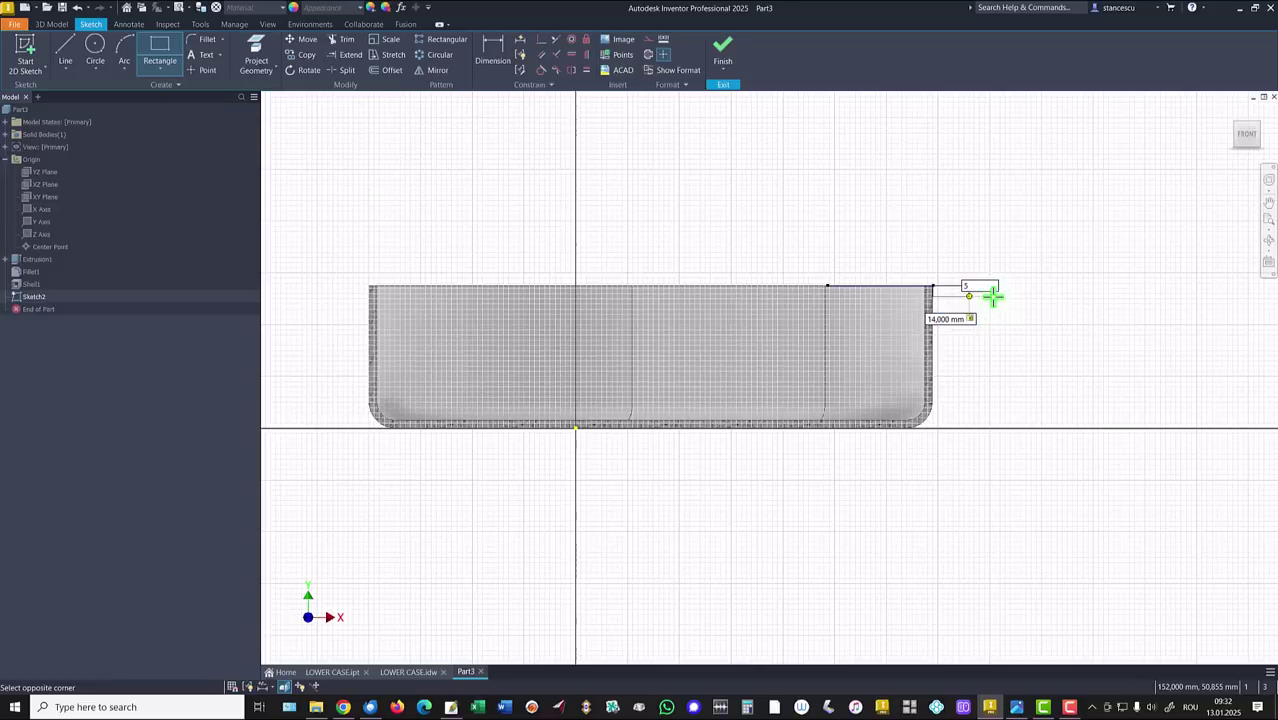
pyautogui.write('5')
pyautogui.press('Return')
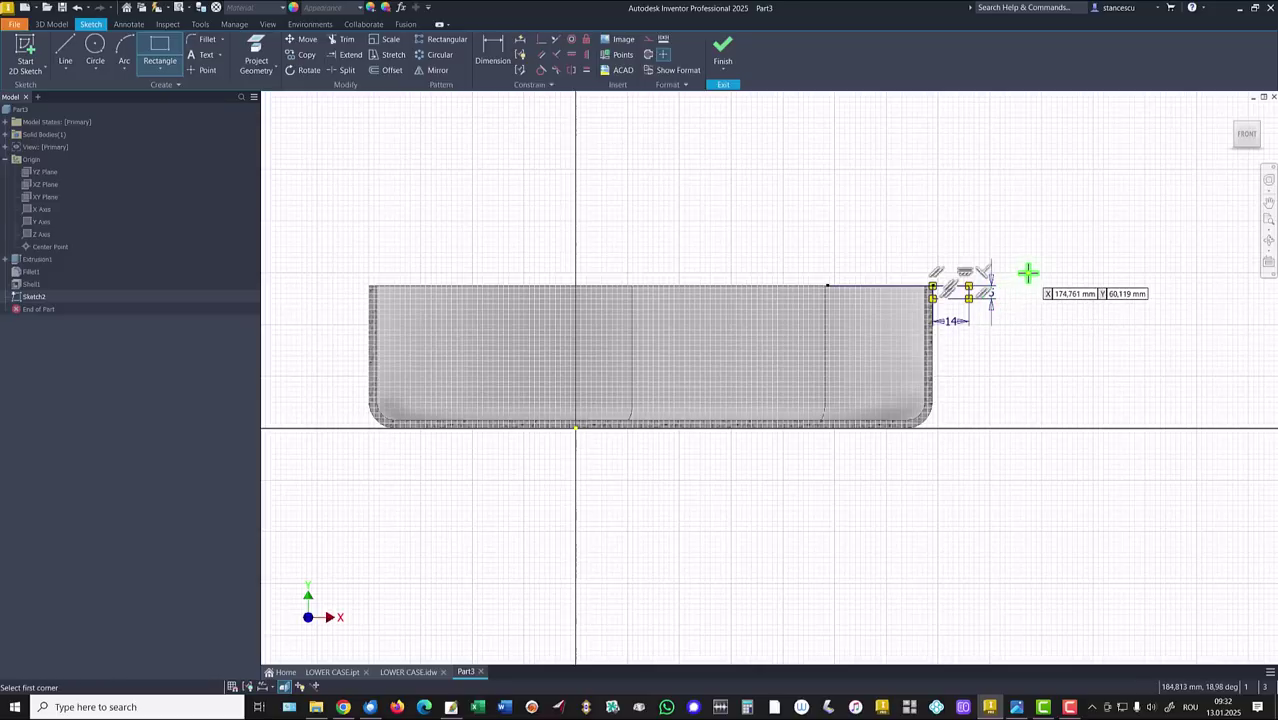
pyautogui.press('Escape')
# Step: Sweep the 14 × 5 mm rectangle along the top rim edges to form the flange
pyautogui.click(722, 48)
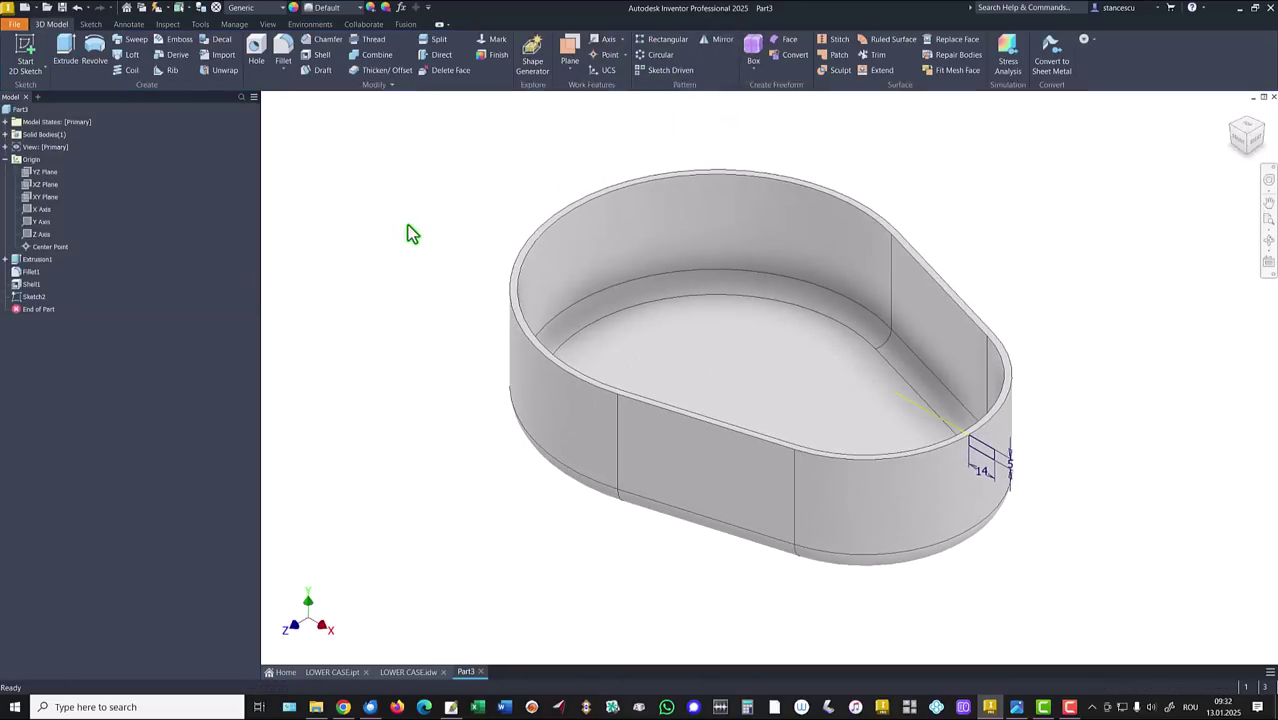
pyautogui.click(130, 40)
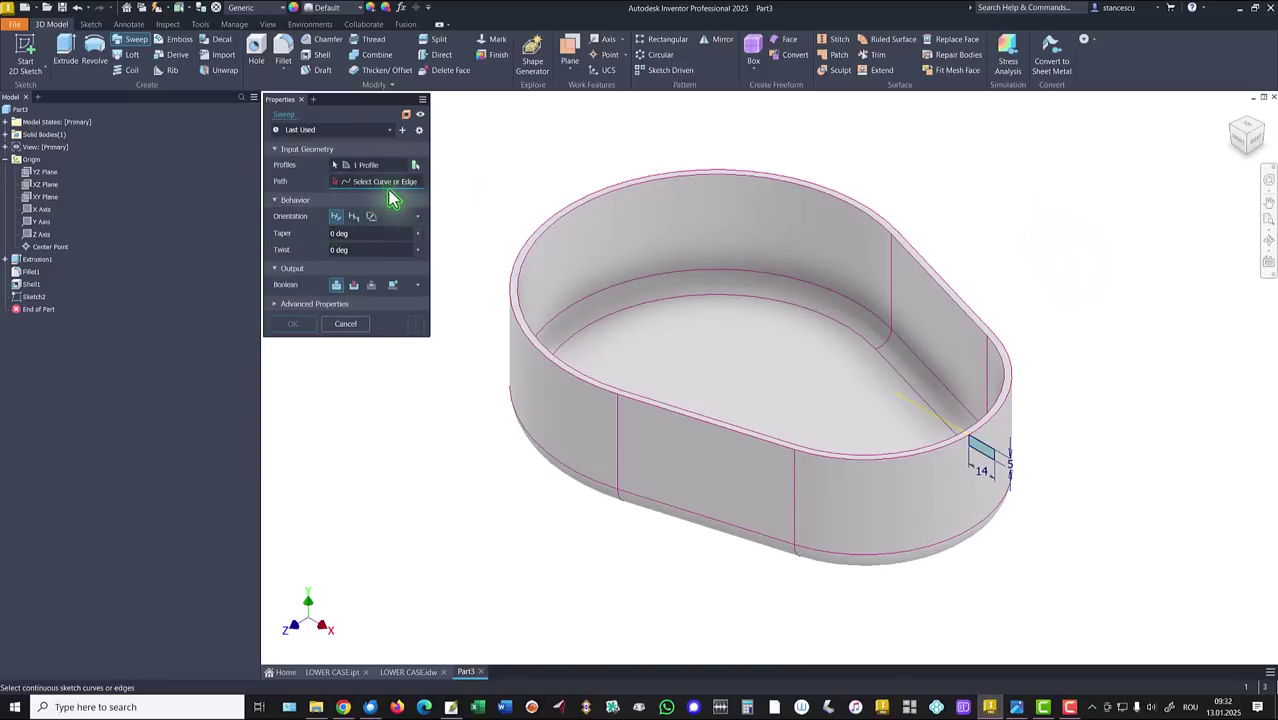
pyautogui.click(976, 312)
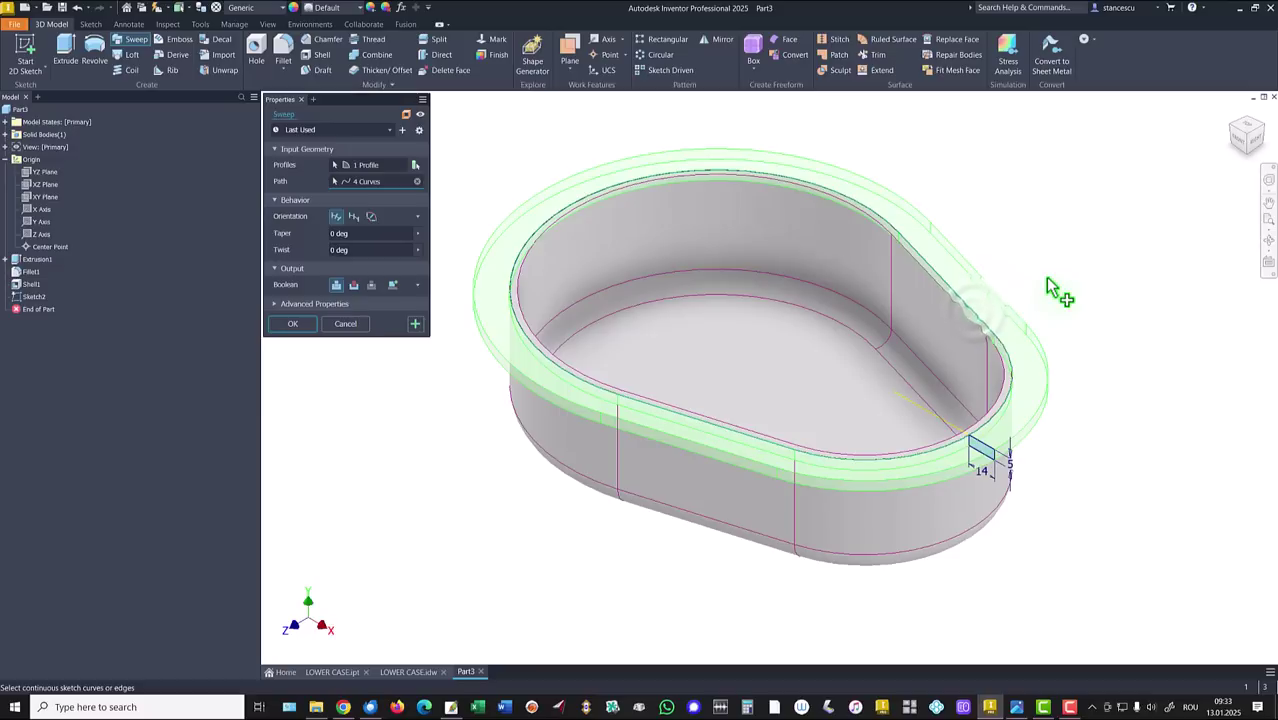
pyautogui.click(309, 324)
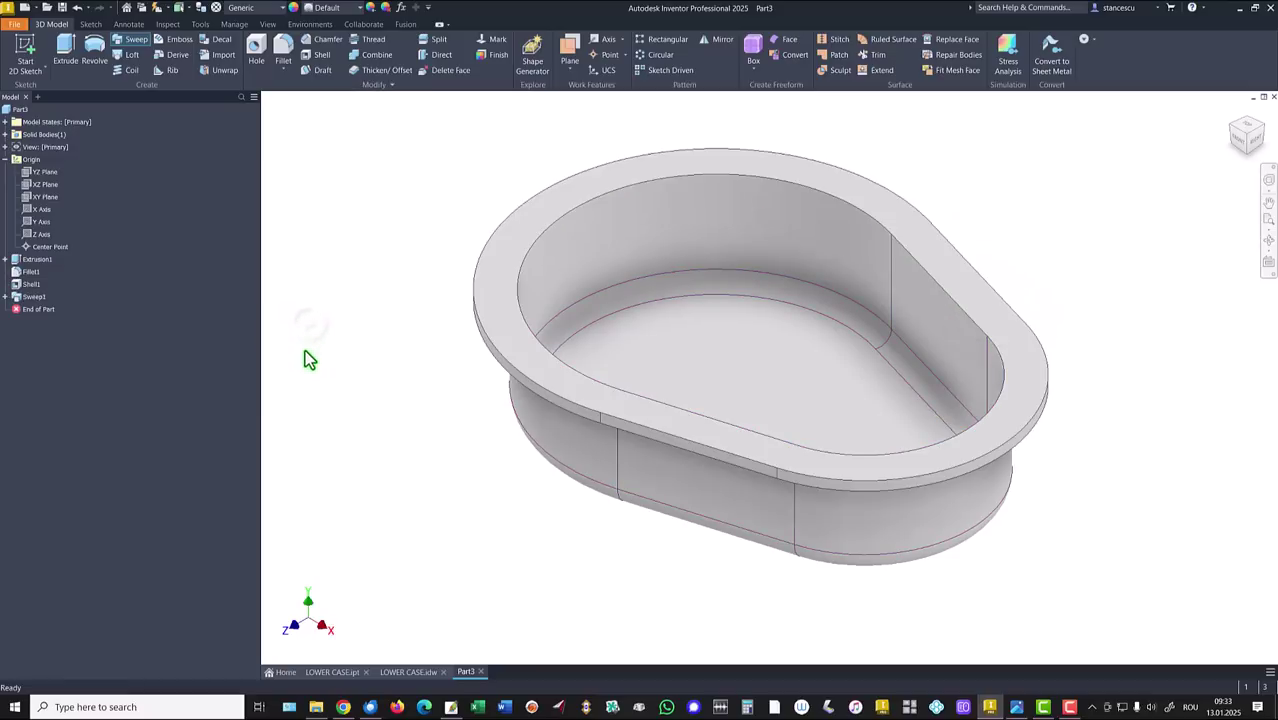
pyautogui.press('F6')
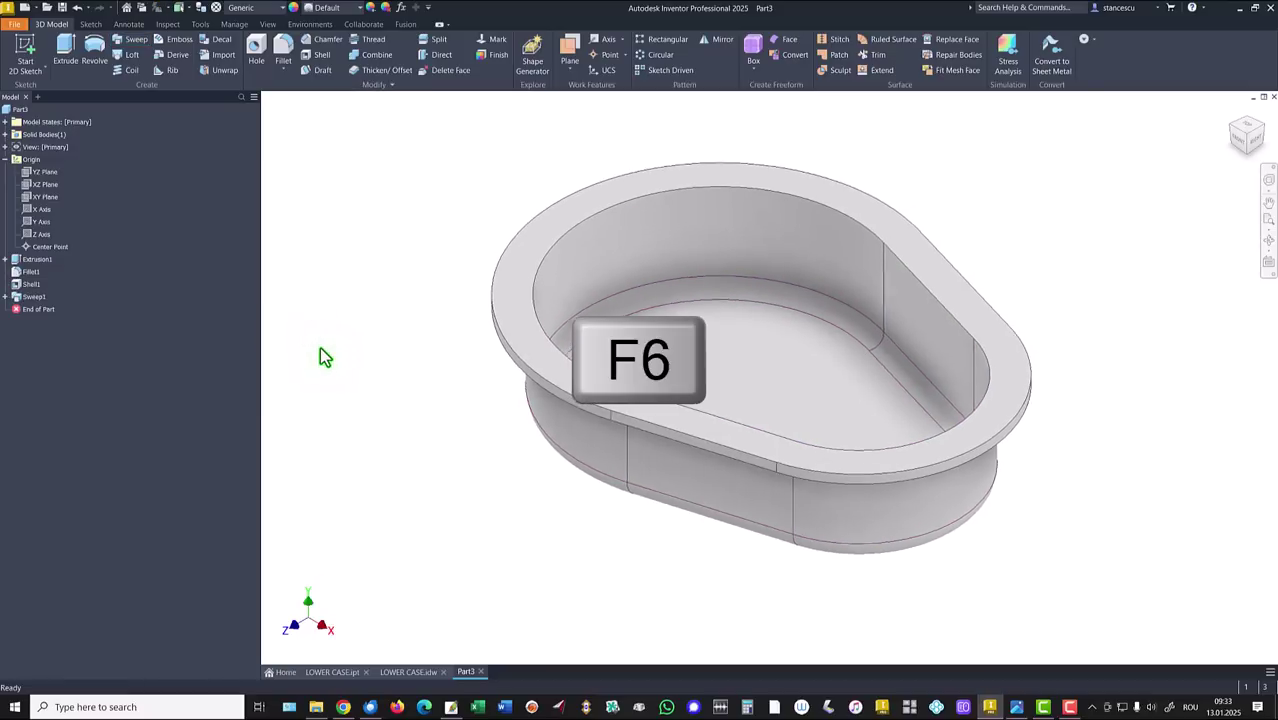
pyautogui.click(408, 672)
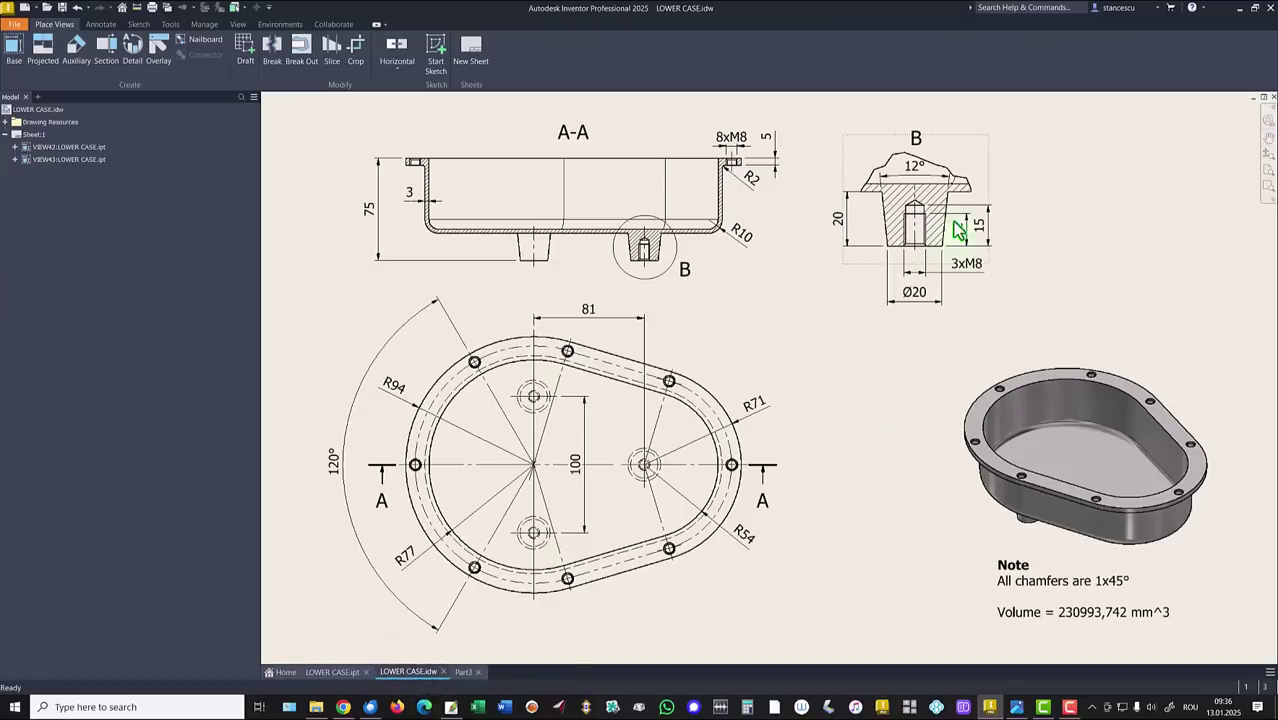
pyautogui.click(946, 222)
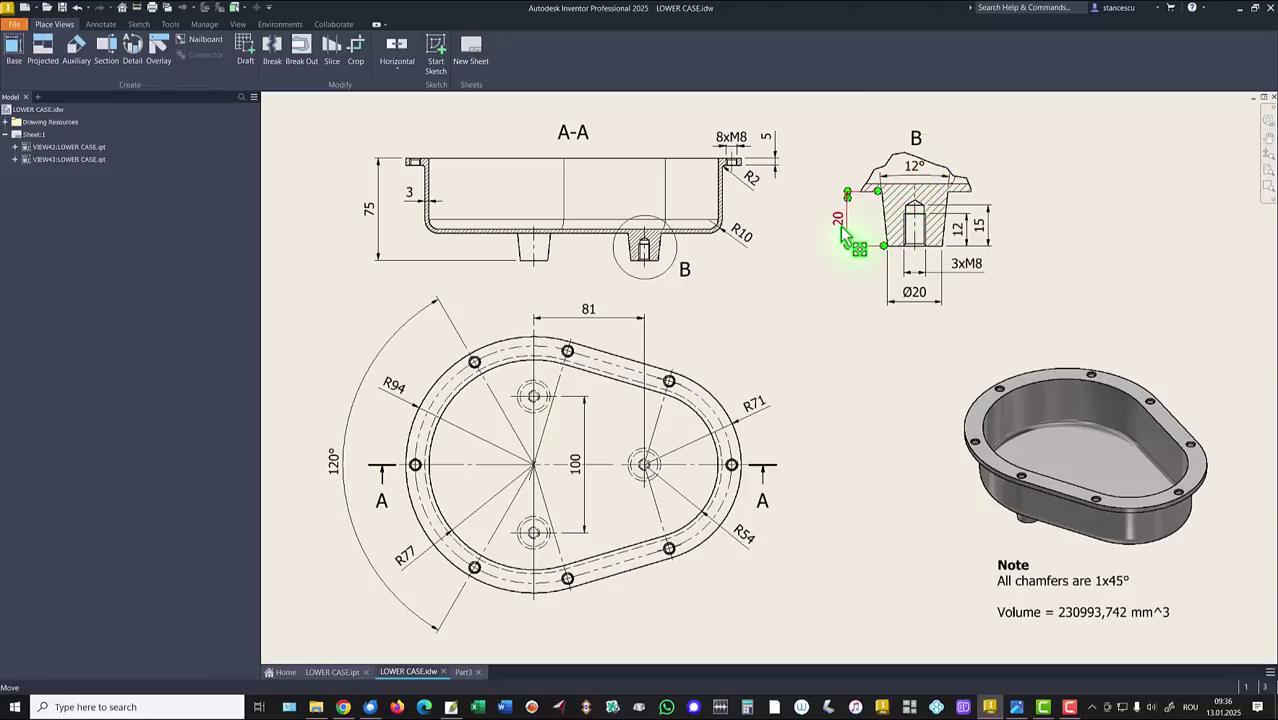
pyautogui.click(459, 673)
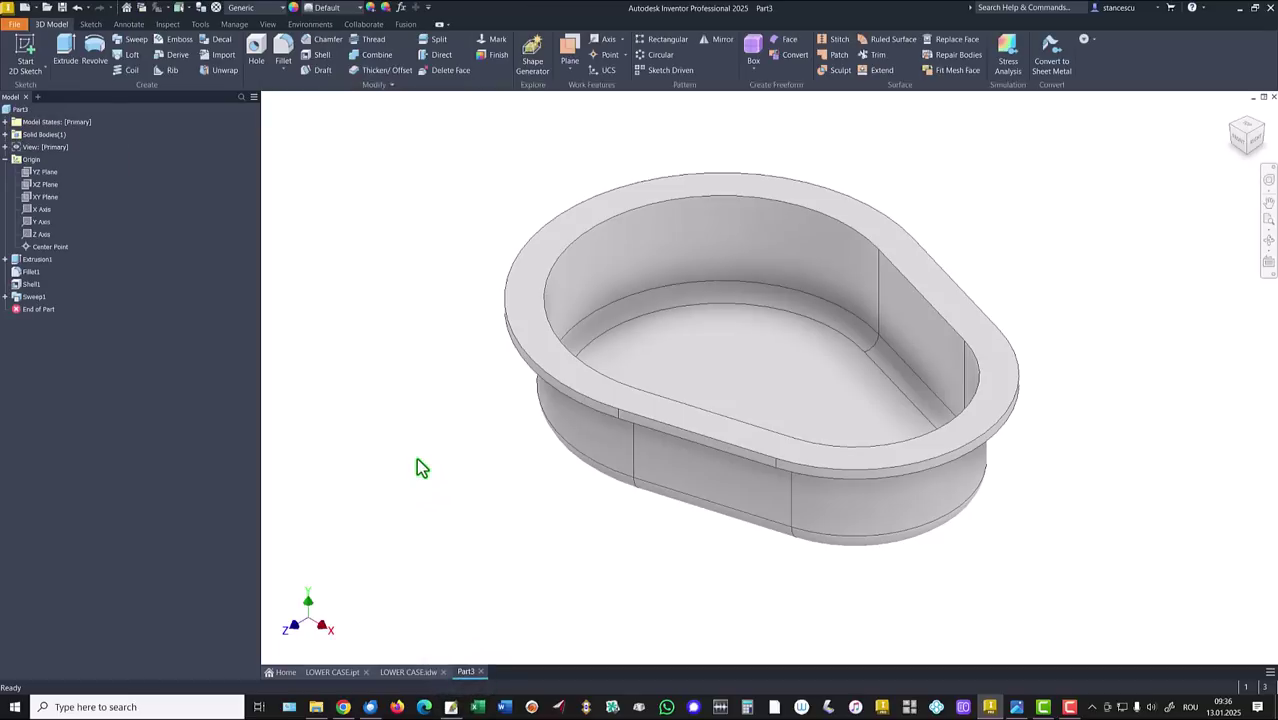
# Step: Create a sliced XY-plane sketch, project the pan's bottom edge, and view it straight-on
pyautogui.click(40, 197)
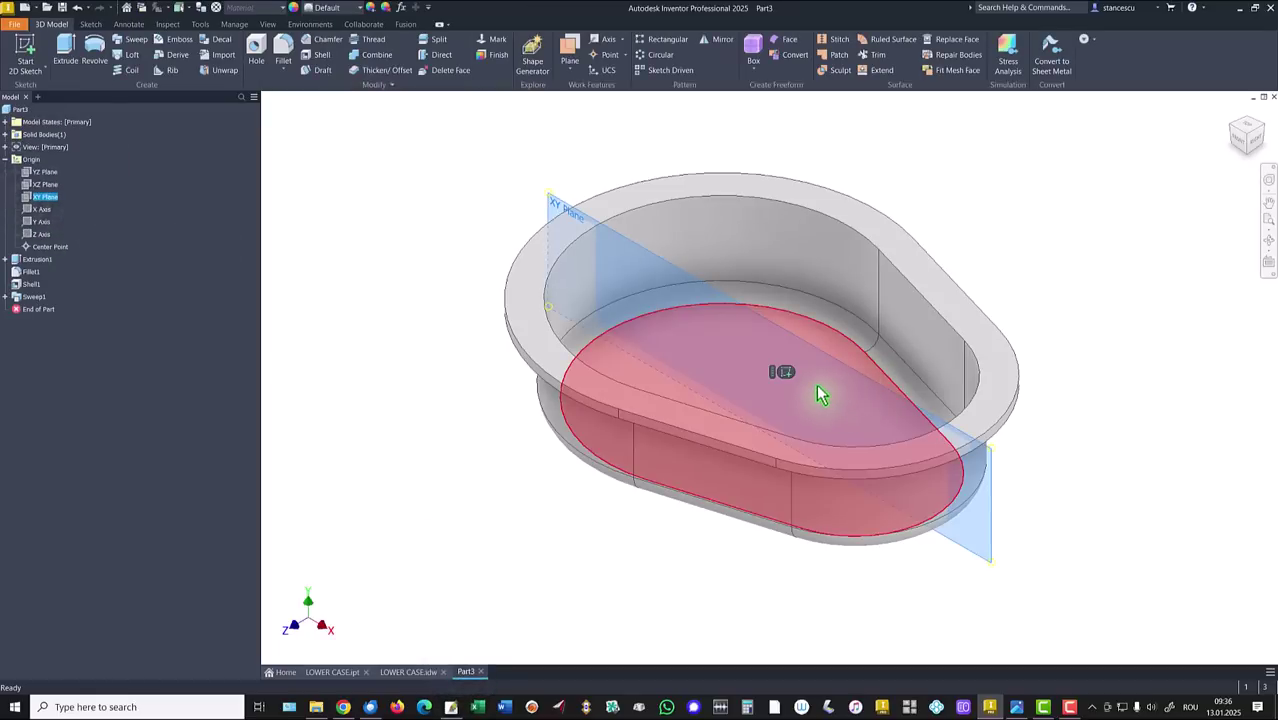
pyautogui.click(779, 371)
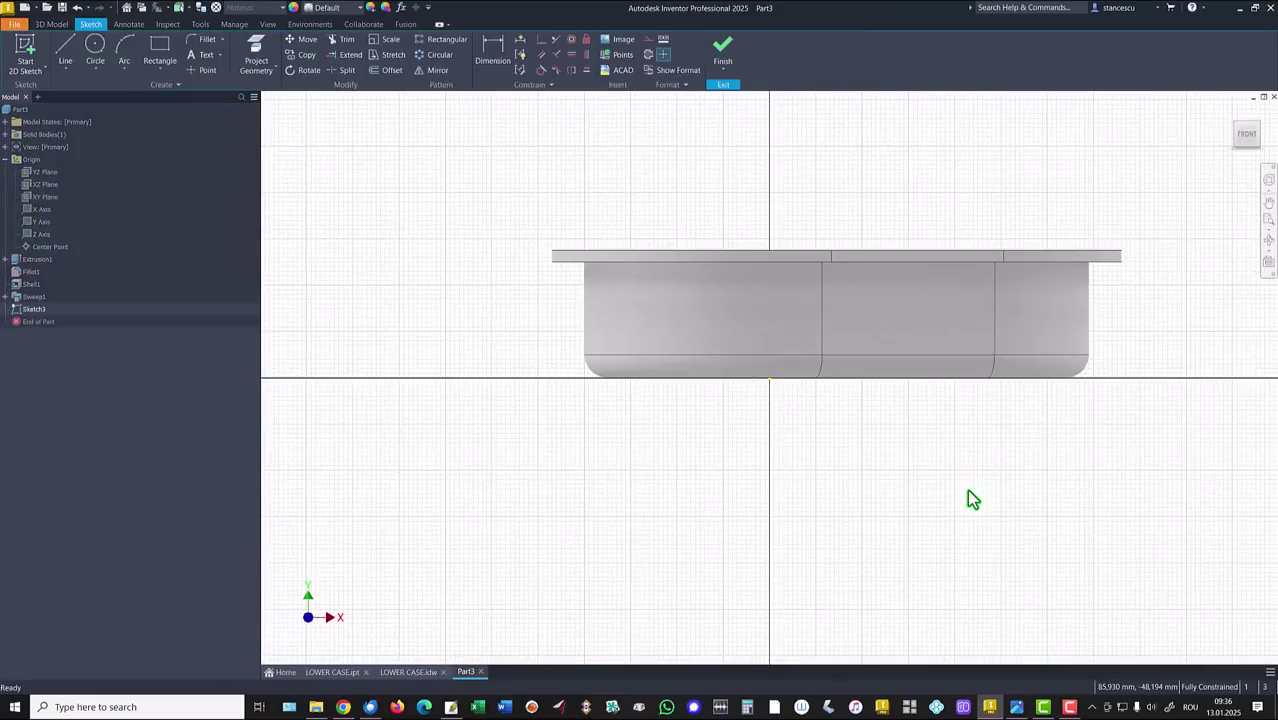
pyautogui.press('F7')
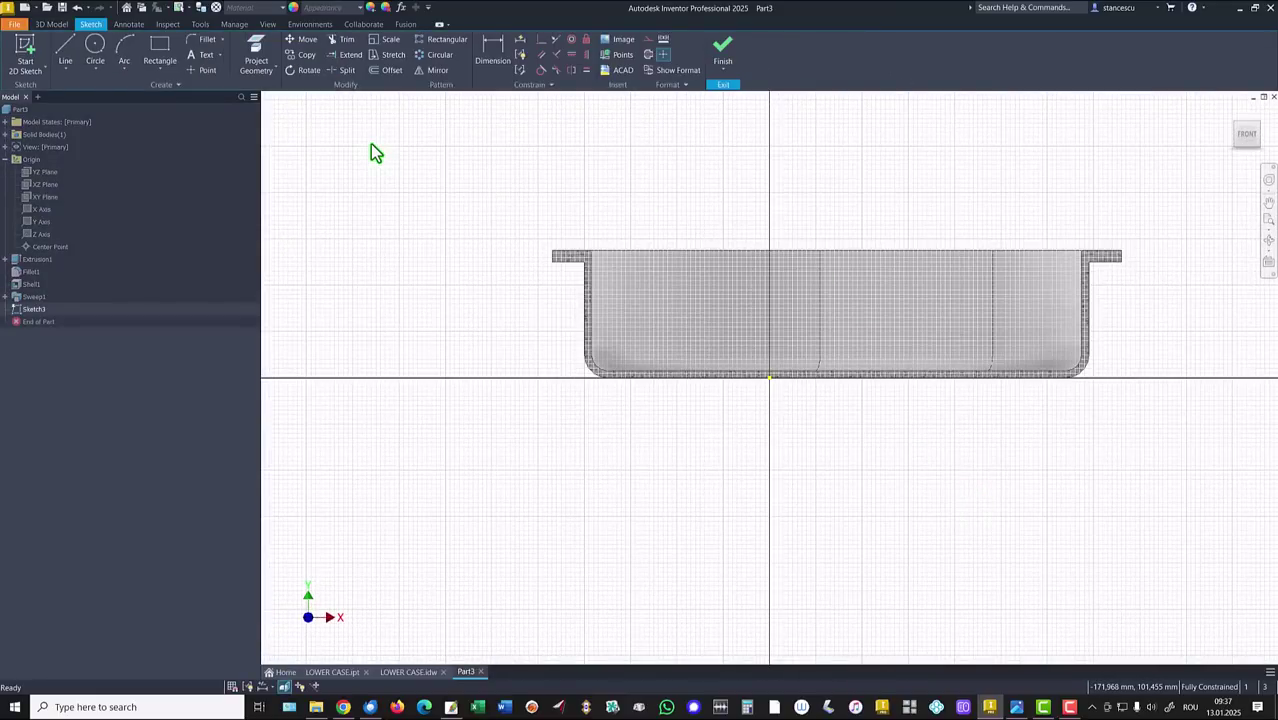
pyautogui.press('F6')
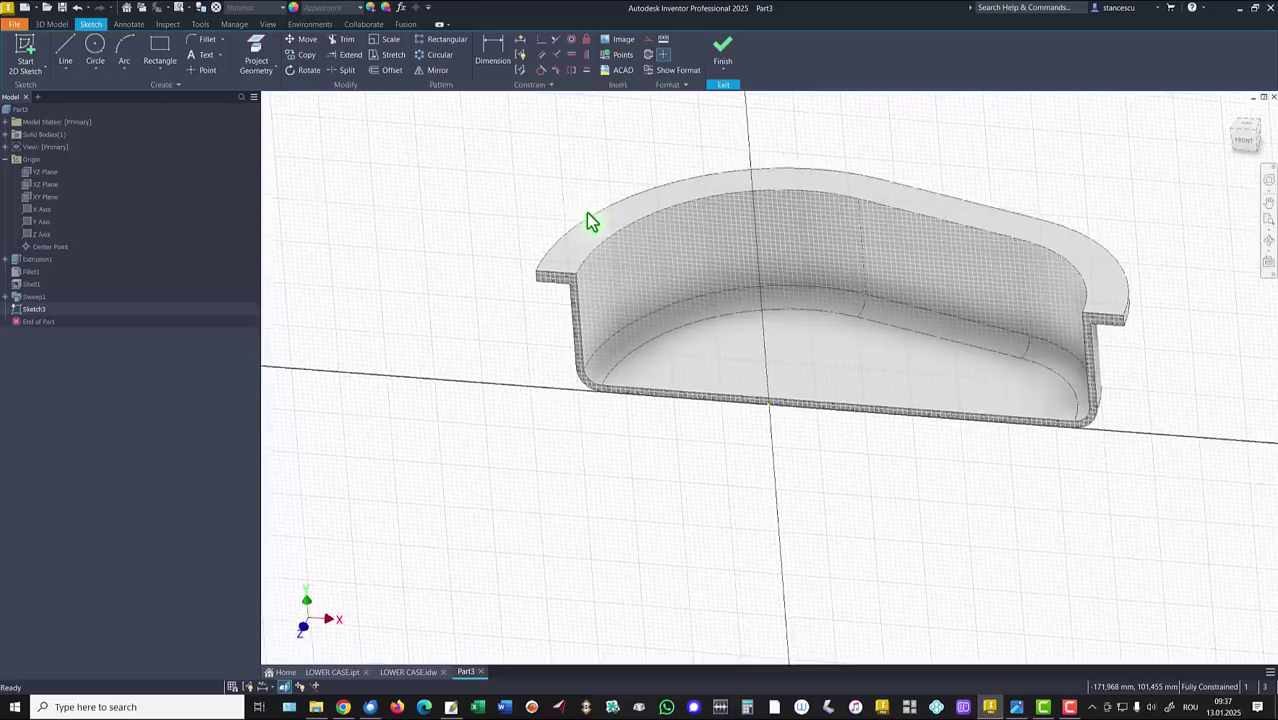
pyautogui.click(256, 58)
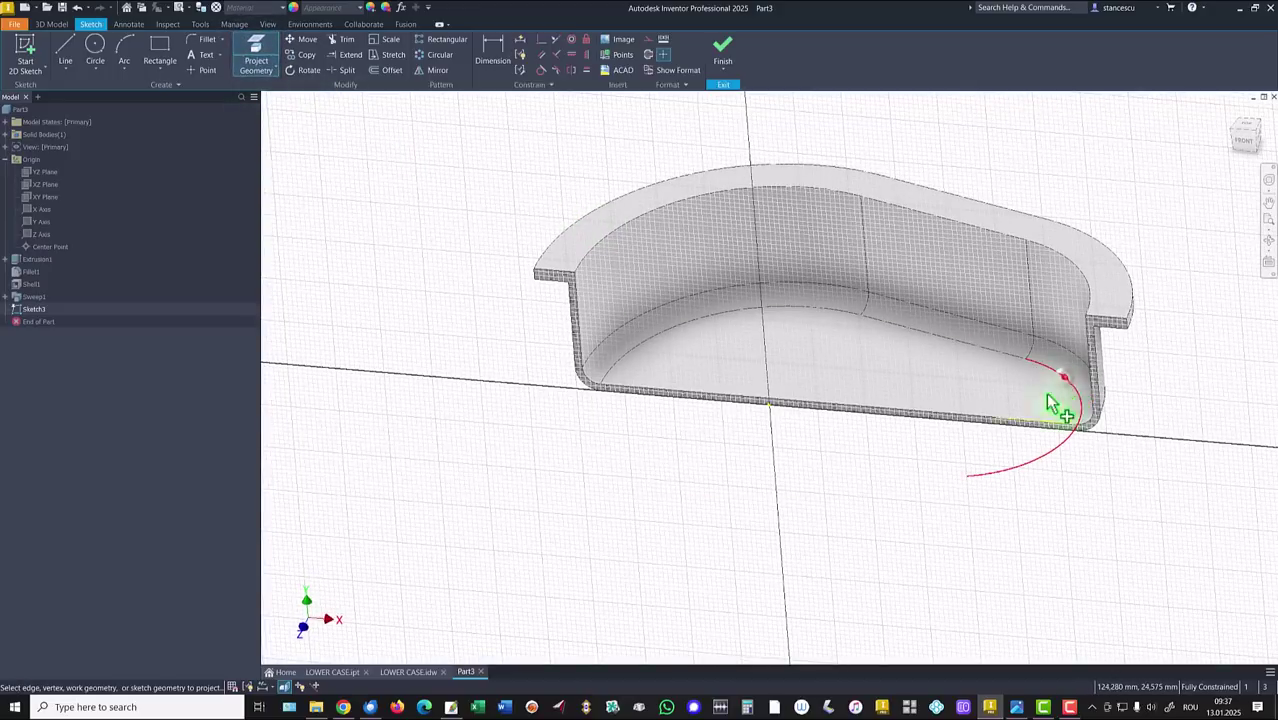
pyautogui.moveTo(1013, 428)
pyautogui.keyDown('shift'); pyautogui.mouseDown(button='middle')
pyautogui.moveTo(842, 505)
pyautogui.moveTo(987, 491)
pyautogui.moveTo(1025, 450)
pyautogui.mouseUp(button='middle'); pyautogui.keyUp('shift')
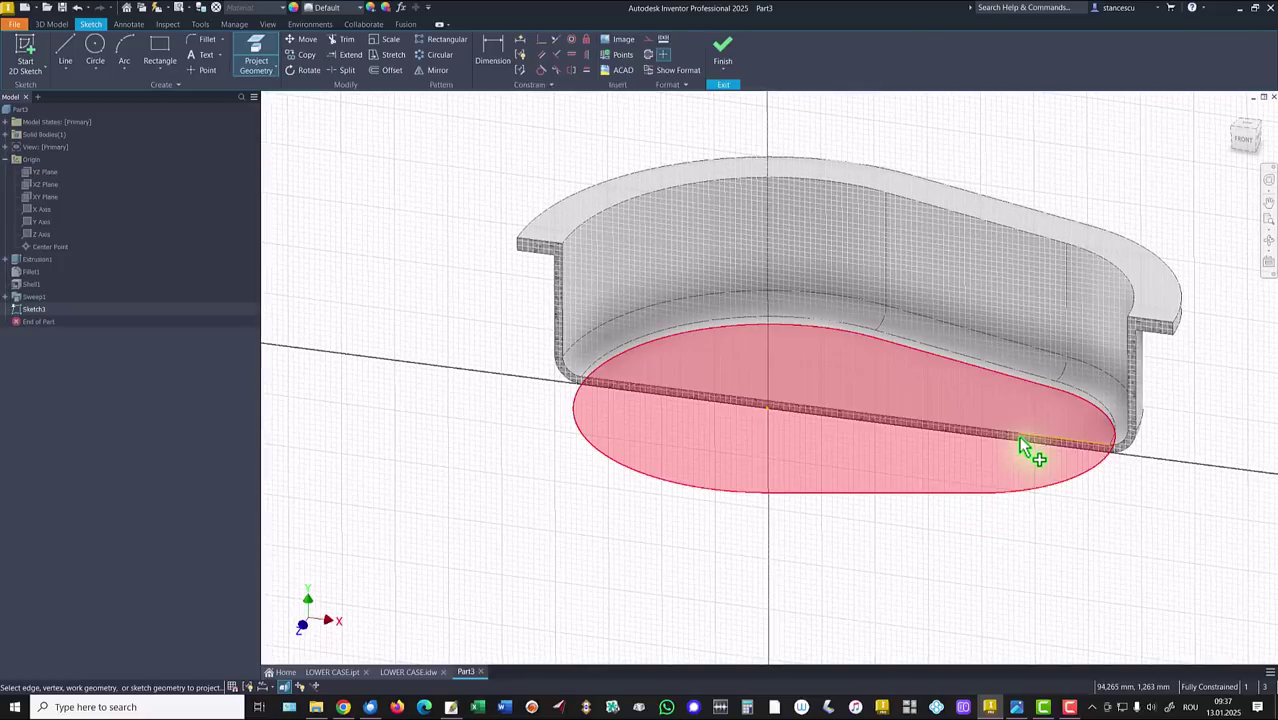
pyautogui.press('F5')
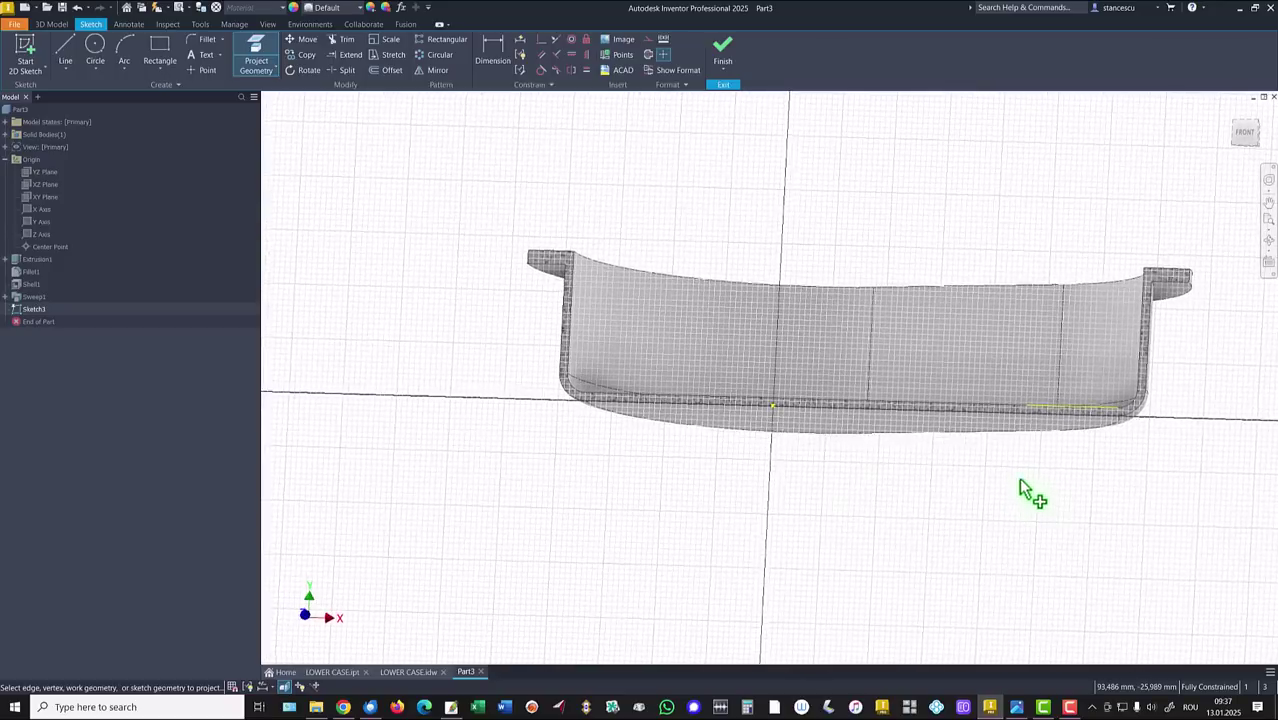
# Step: Draw a closed four-sided line profile just below the pan's bottom edge
pyautogui.click(67, 52)
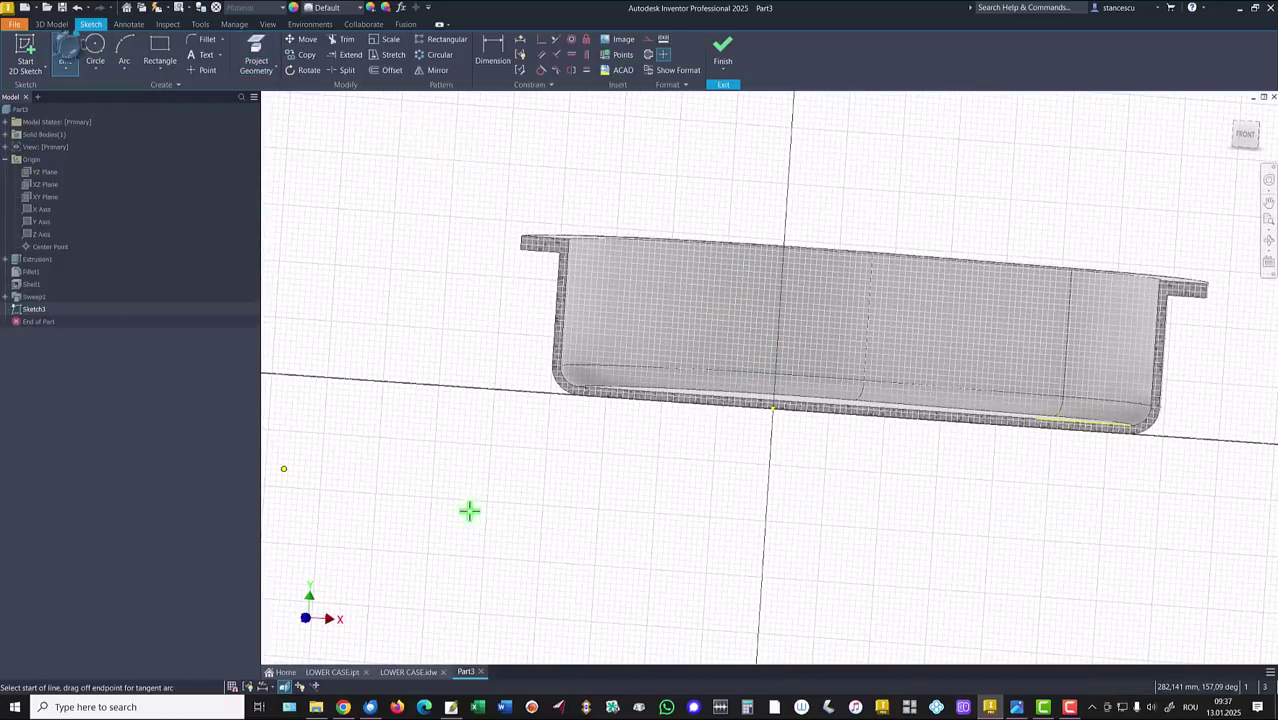
pyautogui.click(1043, 428)
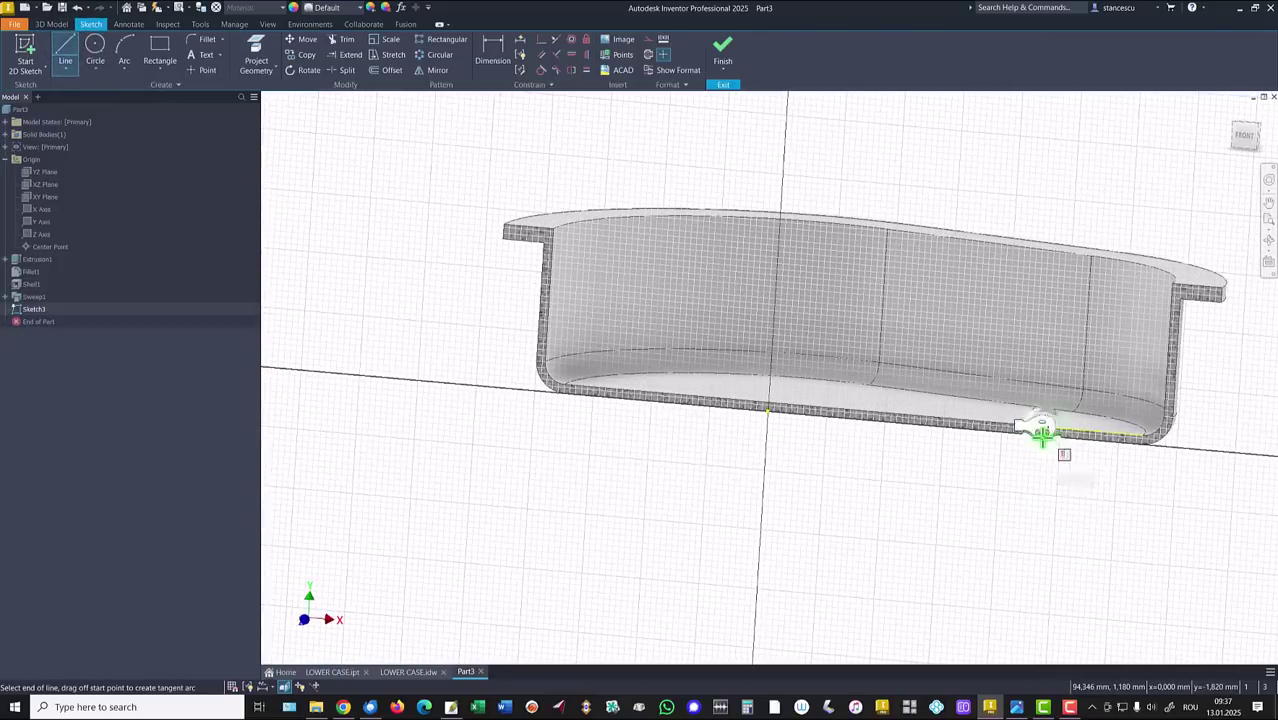
pyautogui.click(1039, 506)
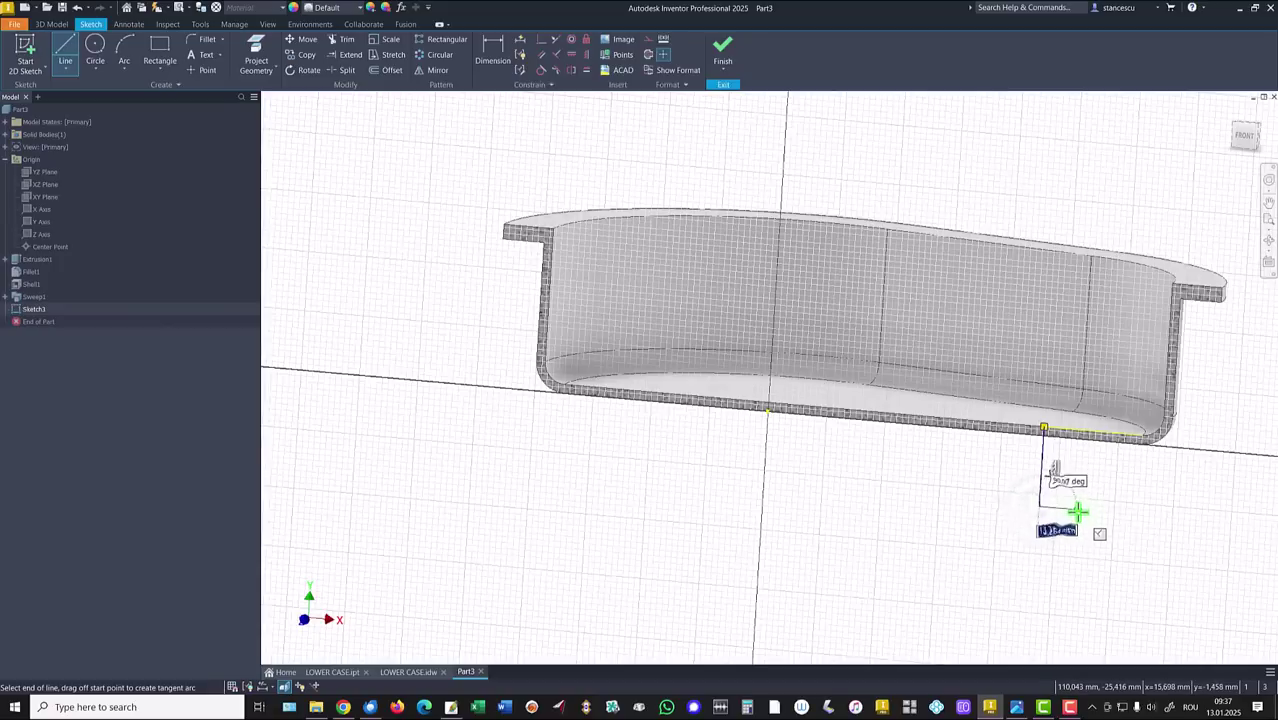
pyautogui.scroll(-1, 1108, 441)
pyautogui.click(1118, 444)
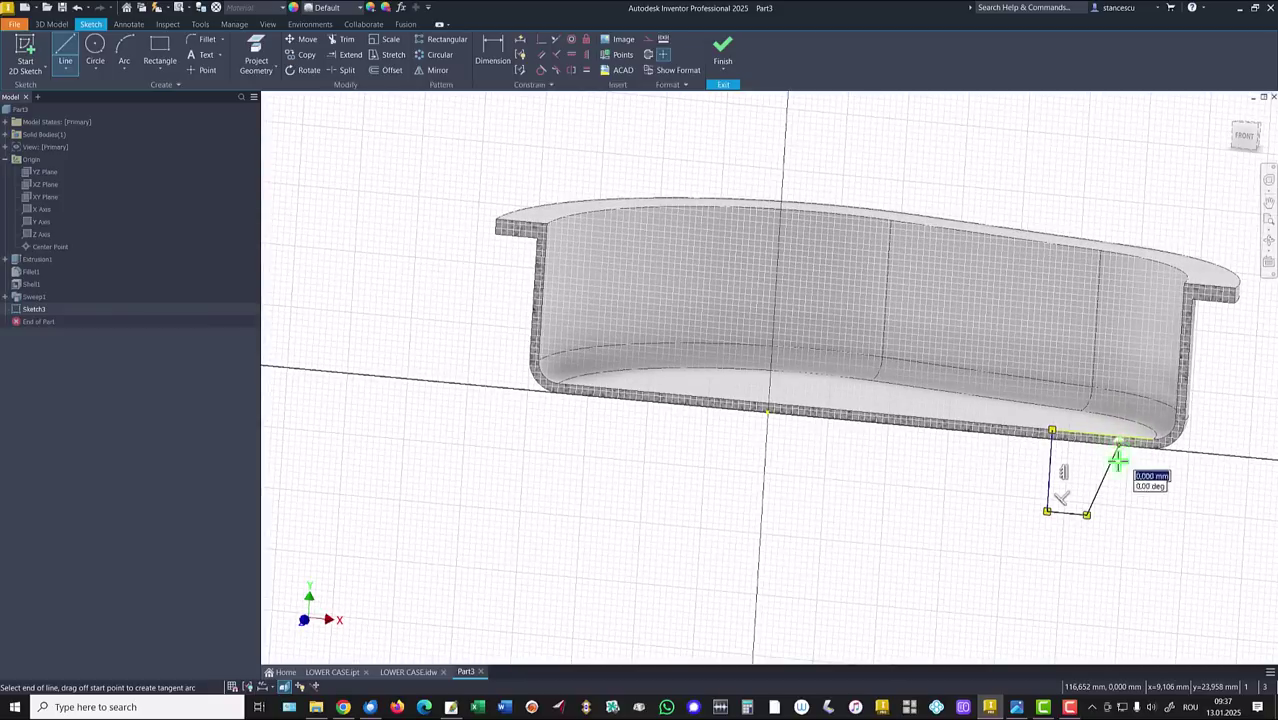
pyautogui.click(1051, 437)
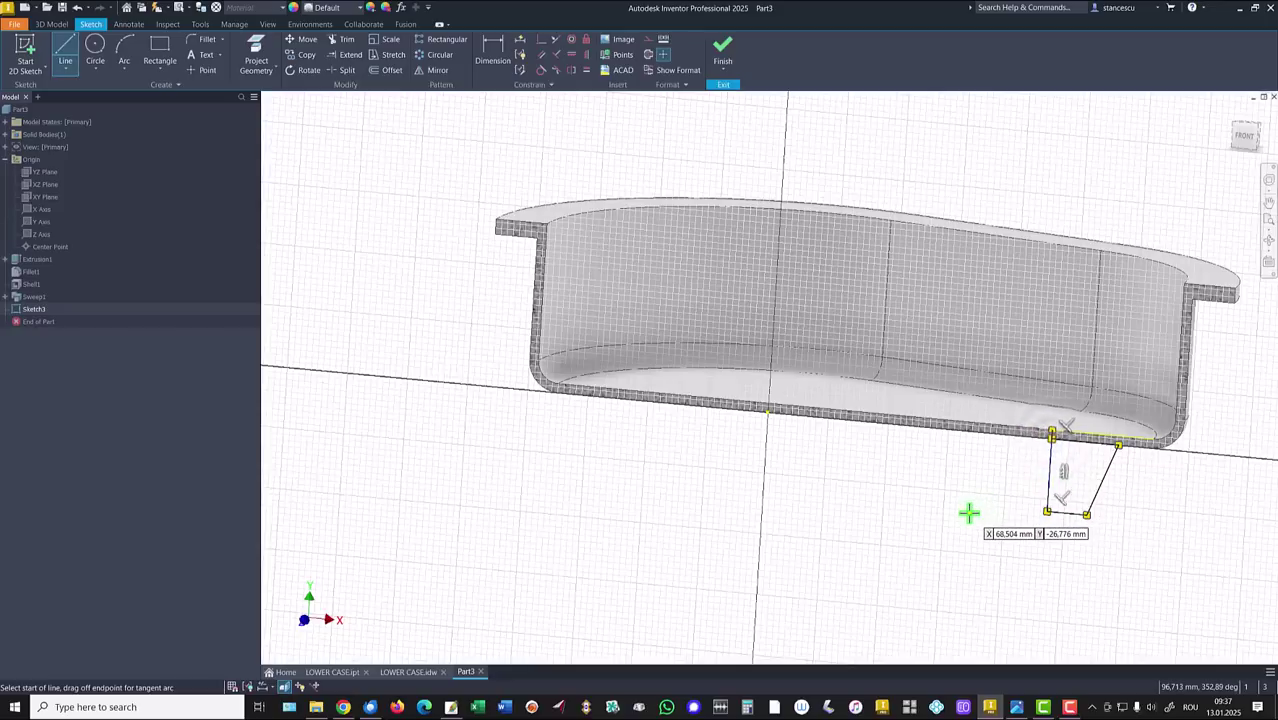
pyautogui.press('Escape')
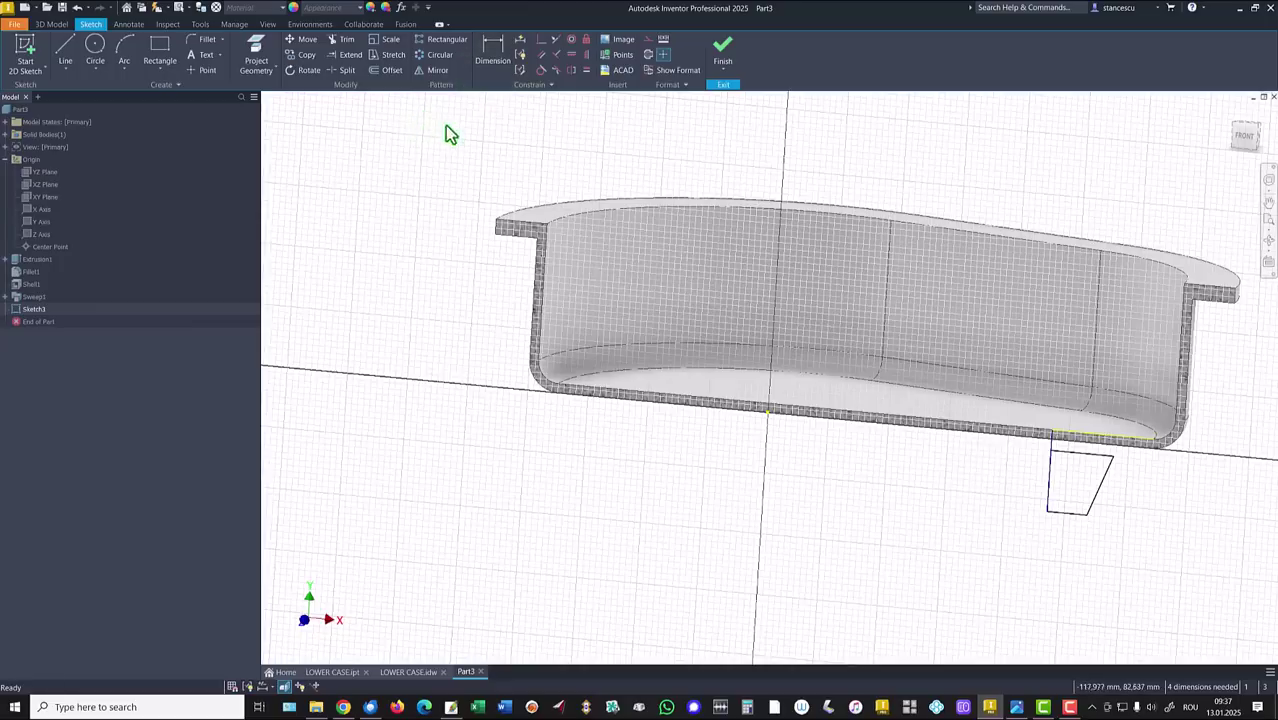
# Step: Project the pan's bottom edge and make the profile's top edge collinear with it
pyautogui.click(254, 60)
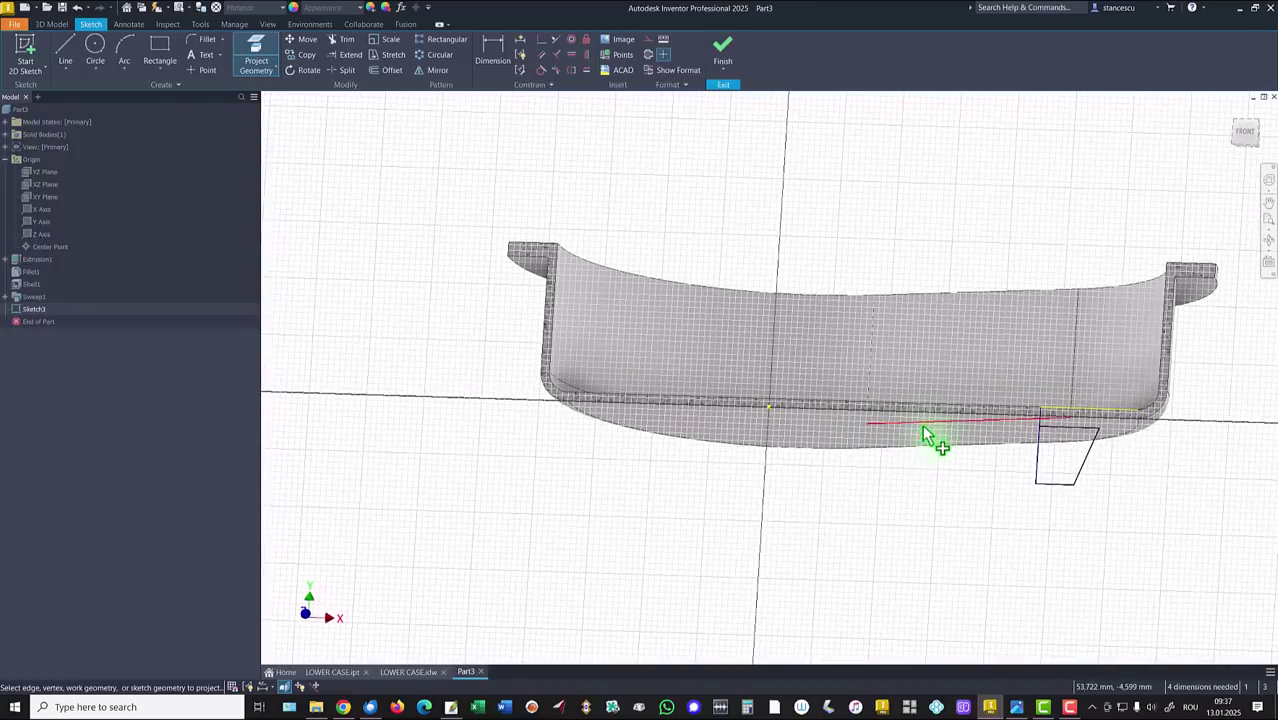
pyautogui.click(923, 430)
pyautogui.scroll(1, 895, 480)
pyautogui.scroll(1, 895, 487)
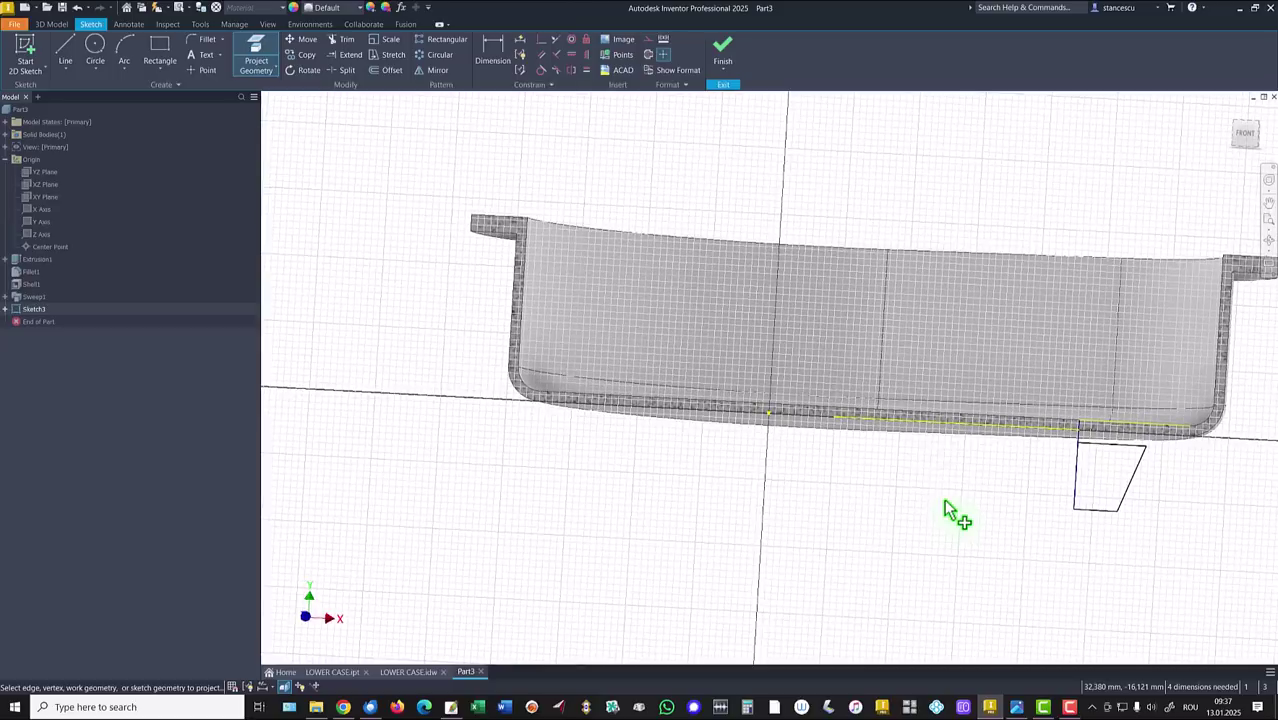
pyautogui.click(556, 40)
pyautogui.click(1108, 443)
pyautogui.click(1080, 433)
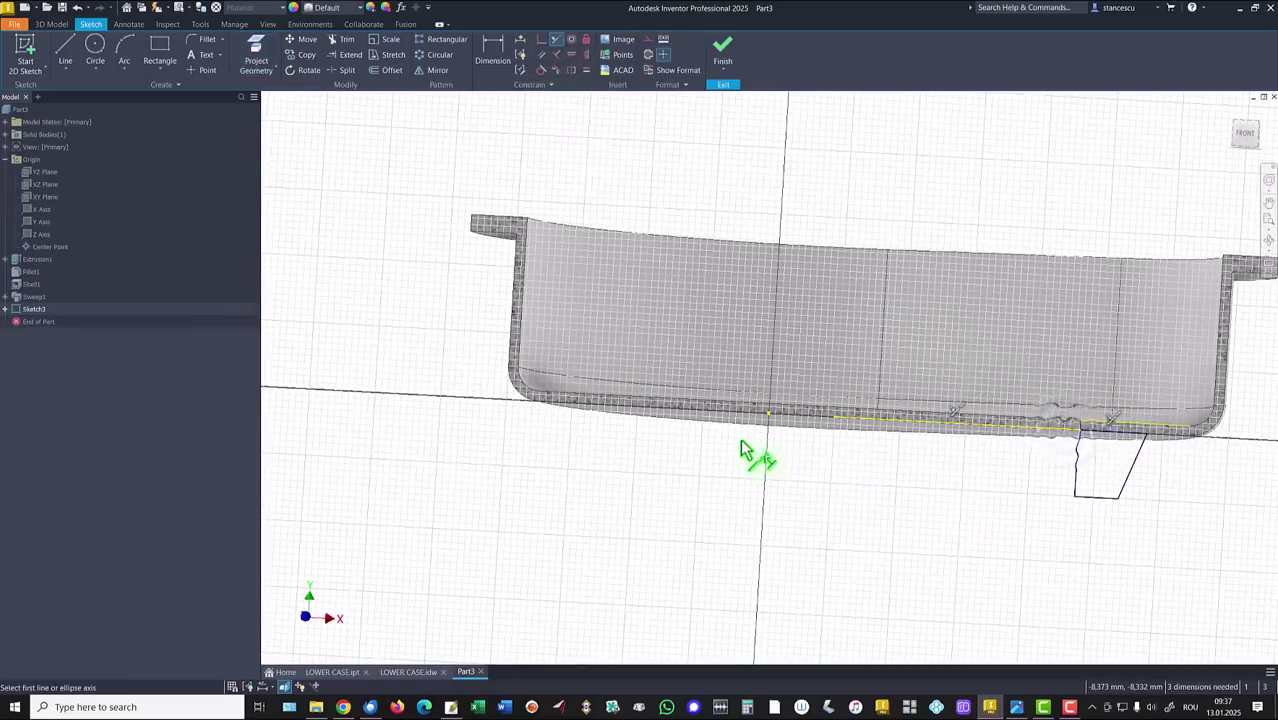
pyautogui.press('Escape')
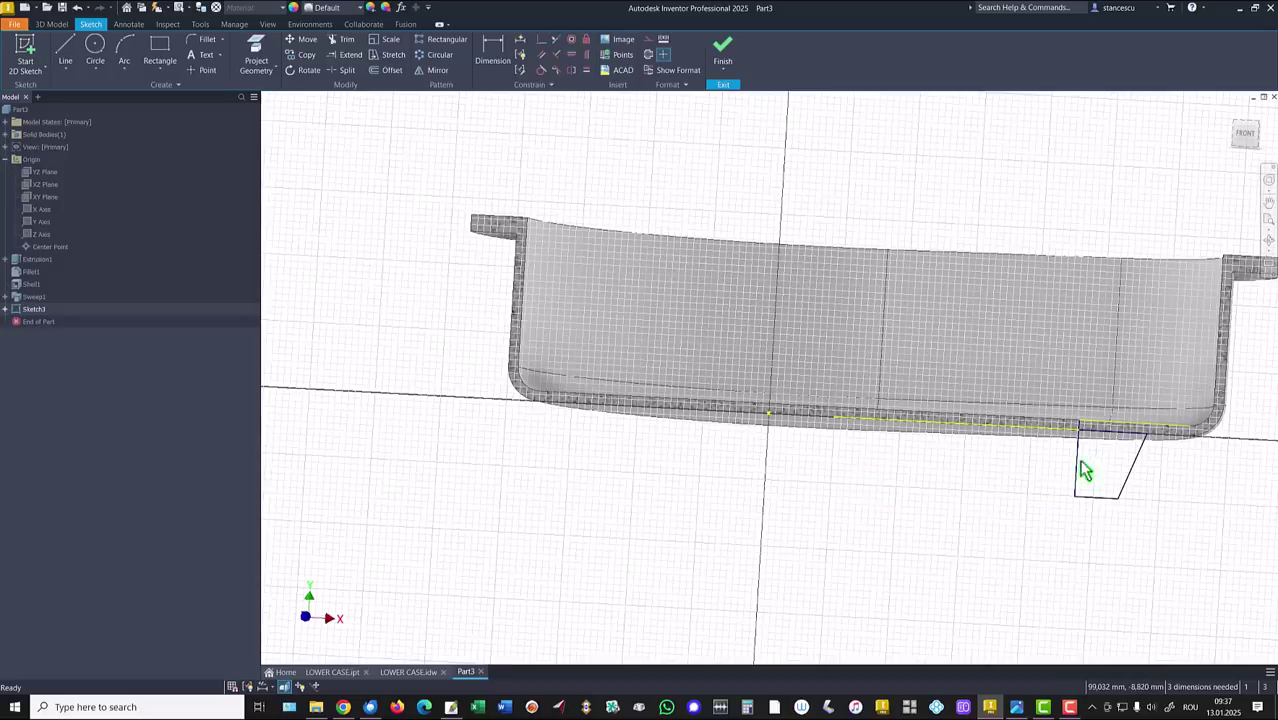
pyautogui.click(1072, 468)
# Step: Make the profile's vertical side a centreline and dimension the profile height to 20
pyautogui.rightClick(1011, 484)
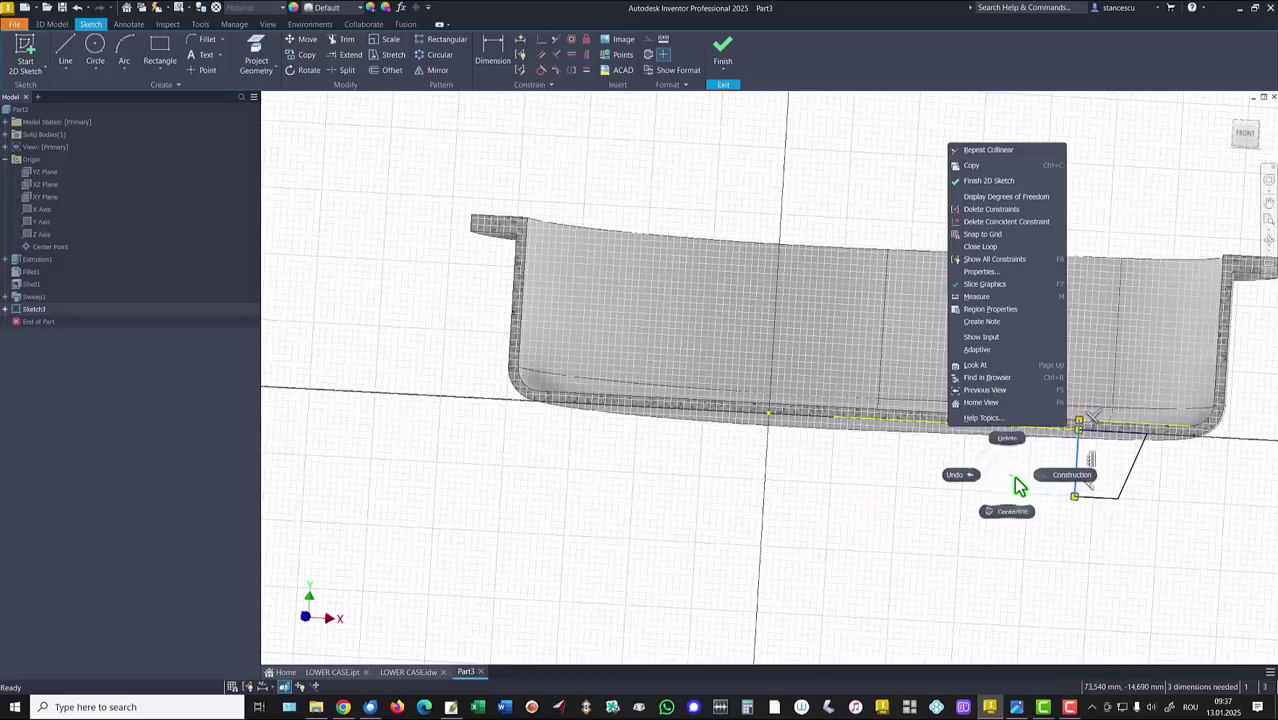
pyautogui.click(1005, 516)
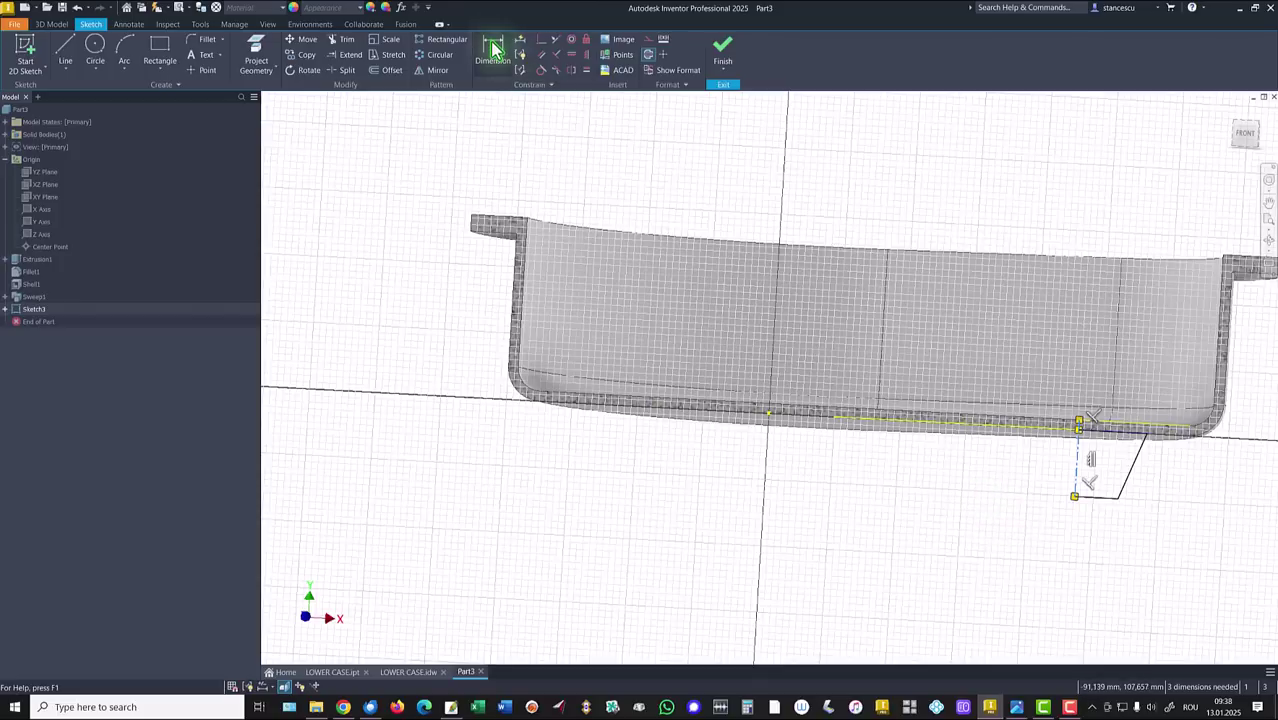
pyautogui.press('d')
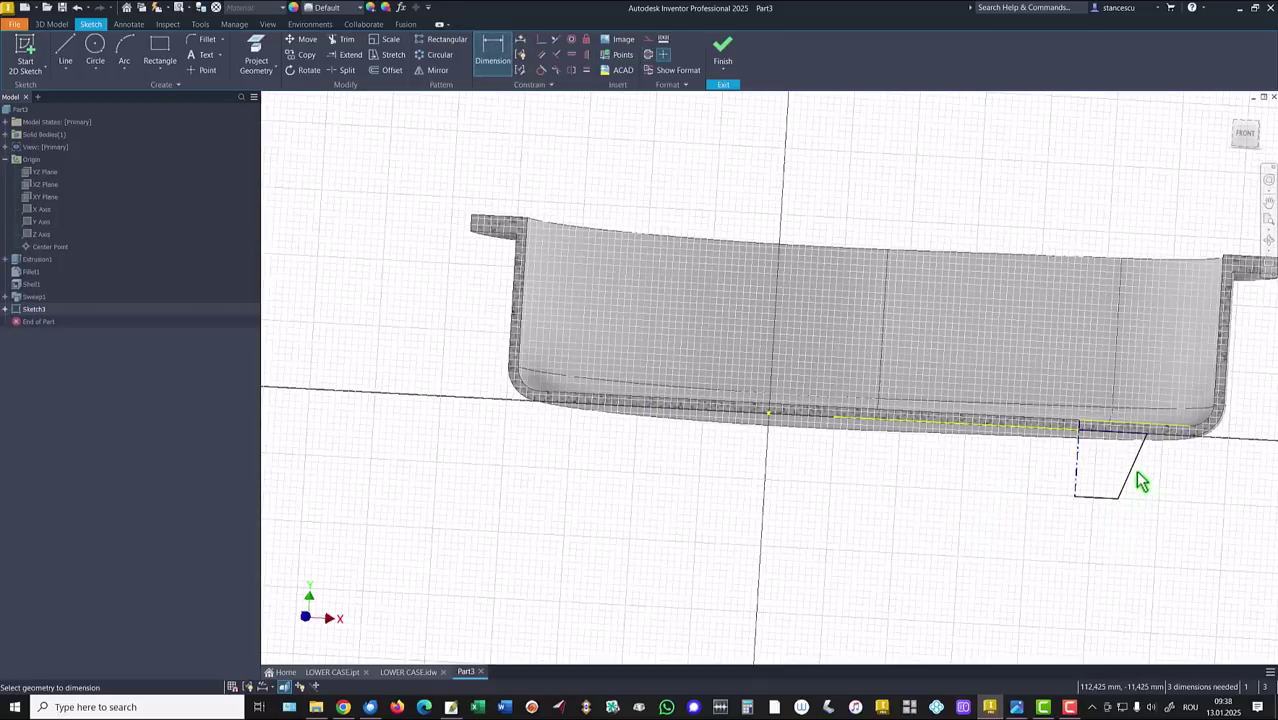
pyautogui.click(1130, 469)
pyautogui.keyDown('shift'); pyautogui.moveTo(1165, 490); pyautogui.dragTo(1198, 485, button='middle'); pyautogui.keyUp('shift')
pyautogui.click(1200, 483)
pyautogui.write('20')
pyautogui.press('Return')
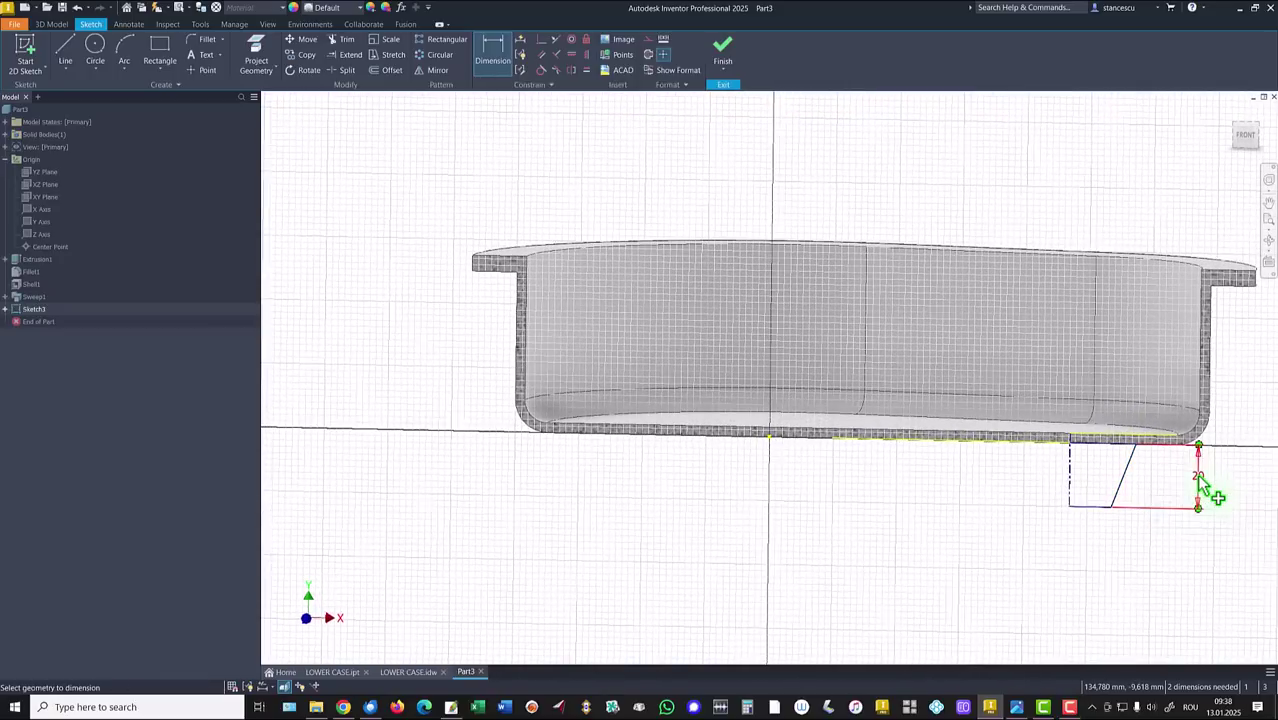
# Step: Add a Ø20 bottom diameter and a 6° taper angle to the centreline
pyautogui.click(1069, 493)
pyautogui.click(1109, 508)
pyautogui.click(1080, 532)
pyautogui.write('20')
pyautogui.press('Return')
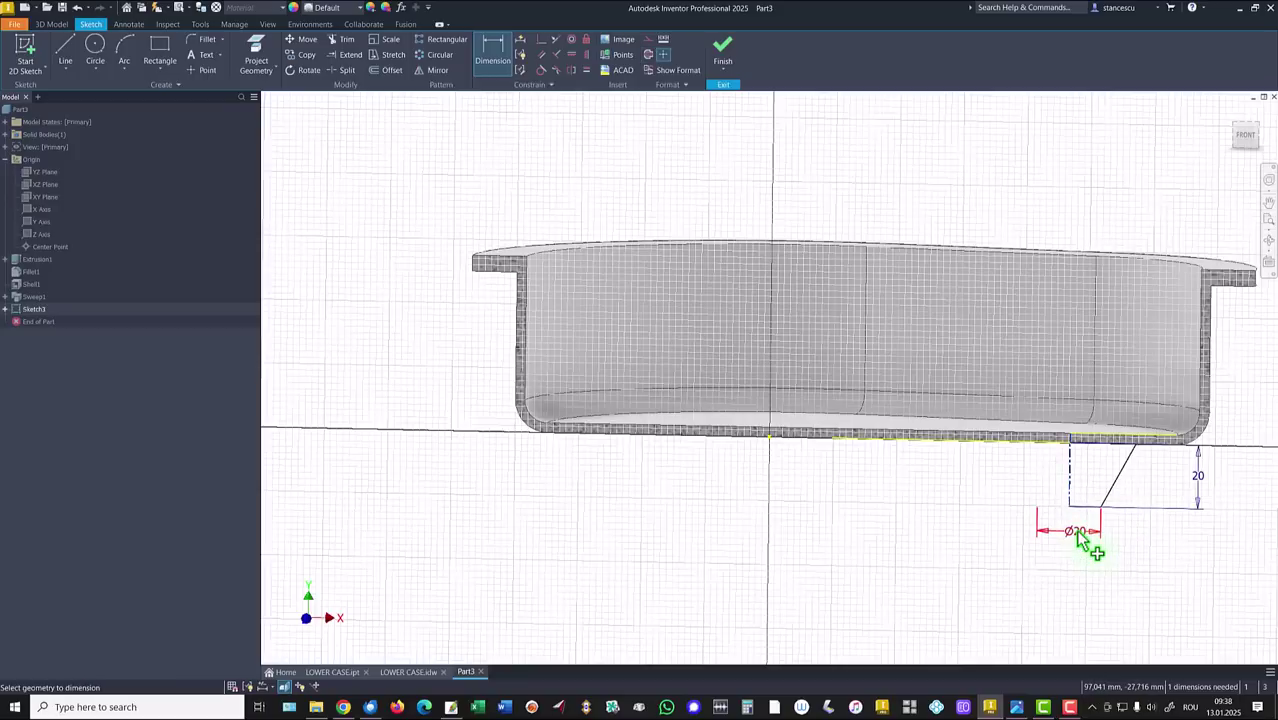
pyautogui.click(1131, 473)
pyautogui.click(1072, 462)
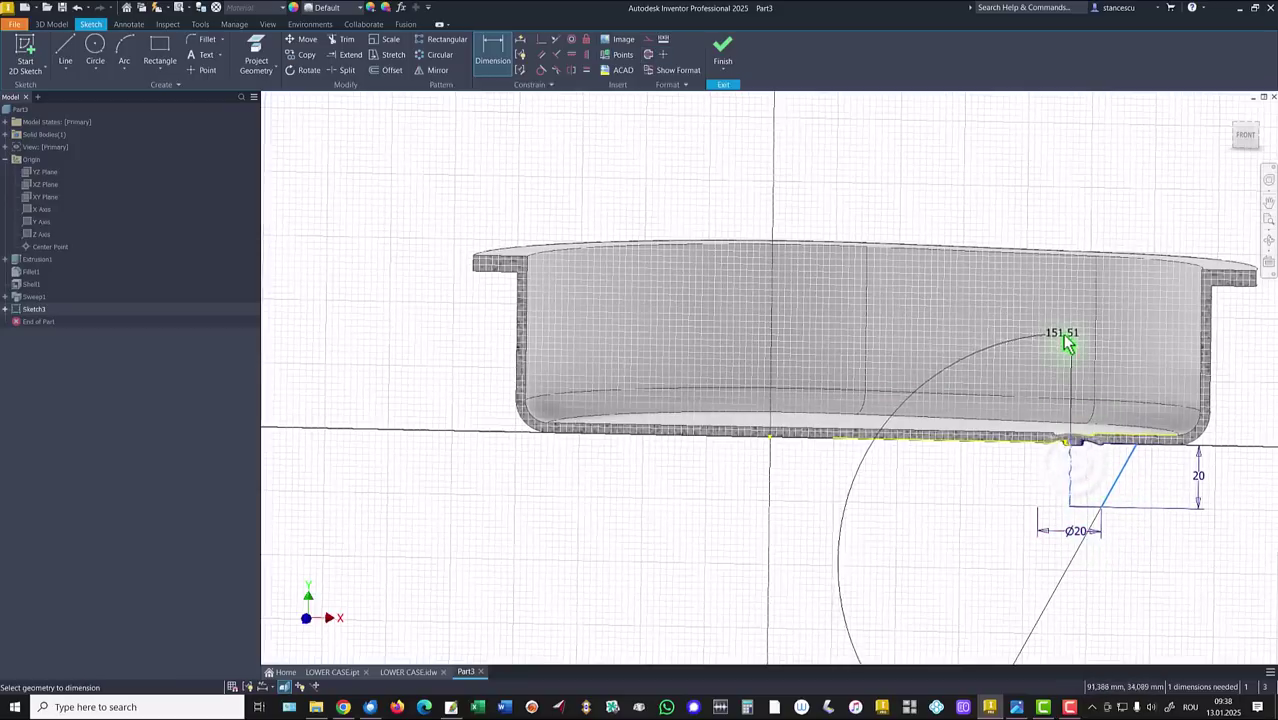
pyautogui.click(1151, 203)
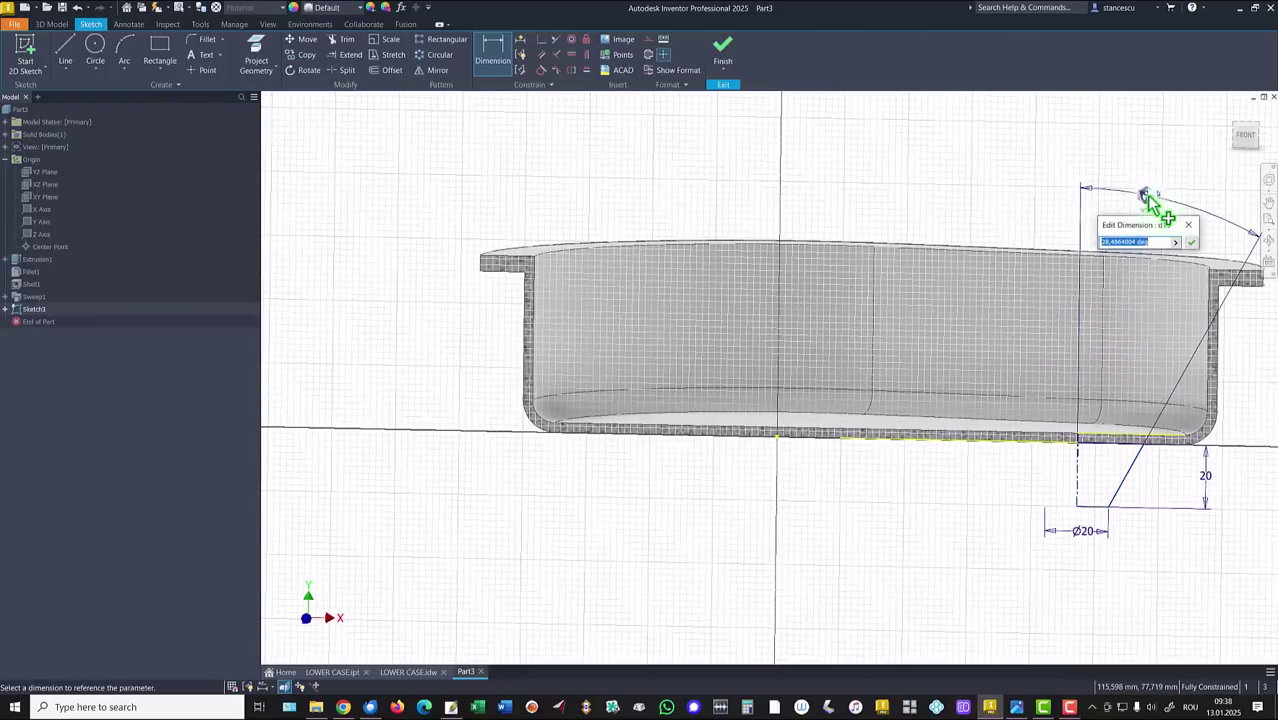
pyautogui.write('6')
pyautogui.press('Return')
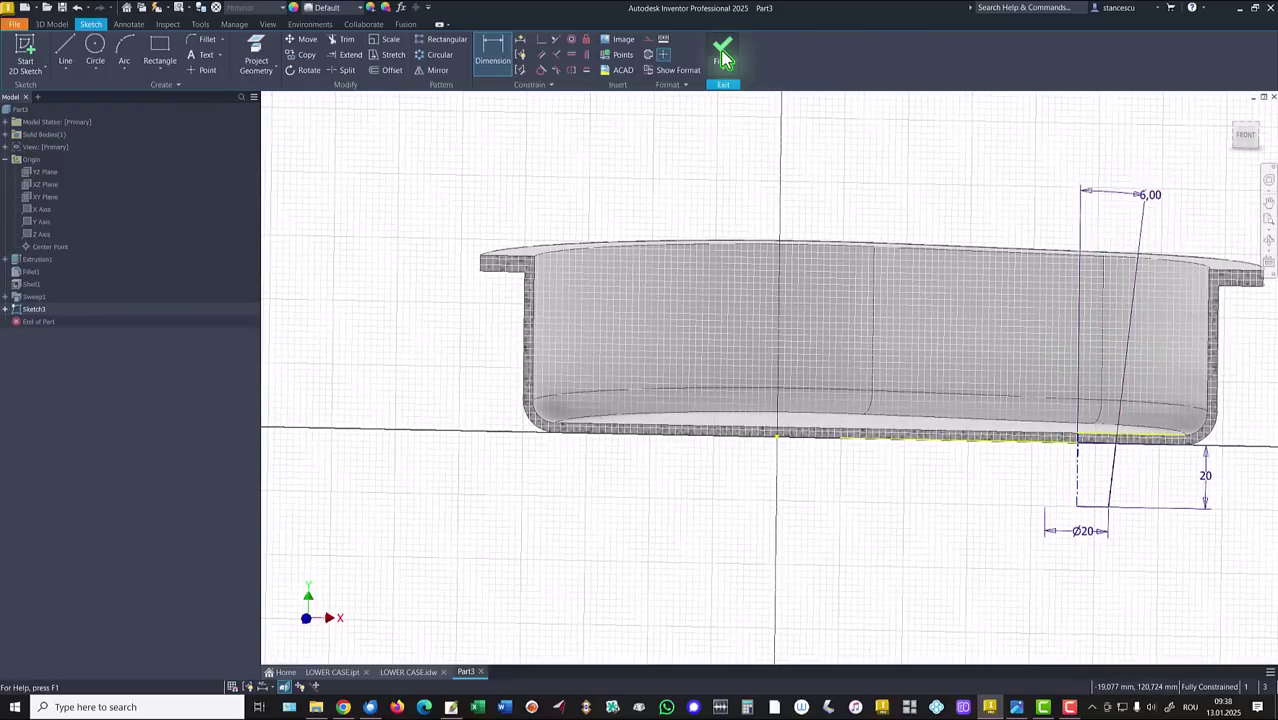
# Step: Revolve Sketch3's tapered profile a full 360° about its centreline as a new solid body
pyautogui.click(722, 52)
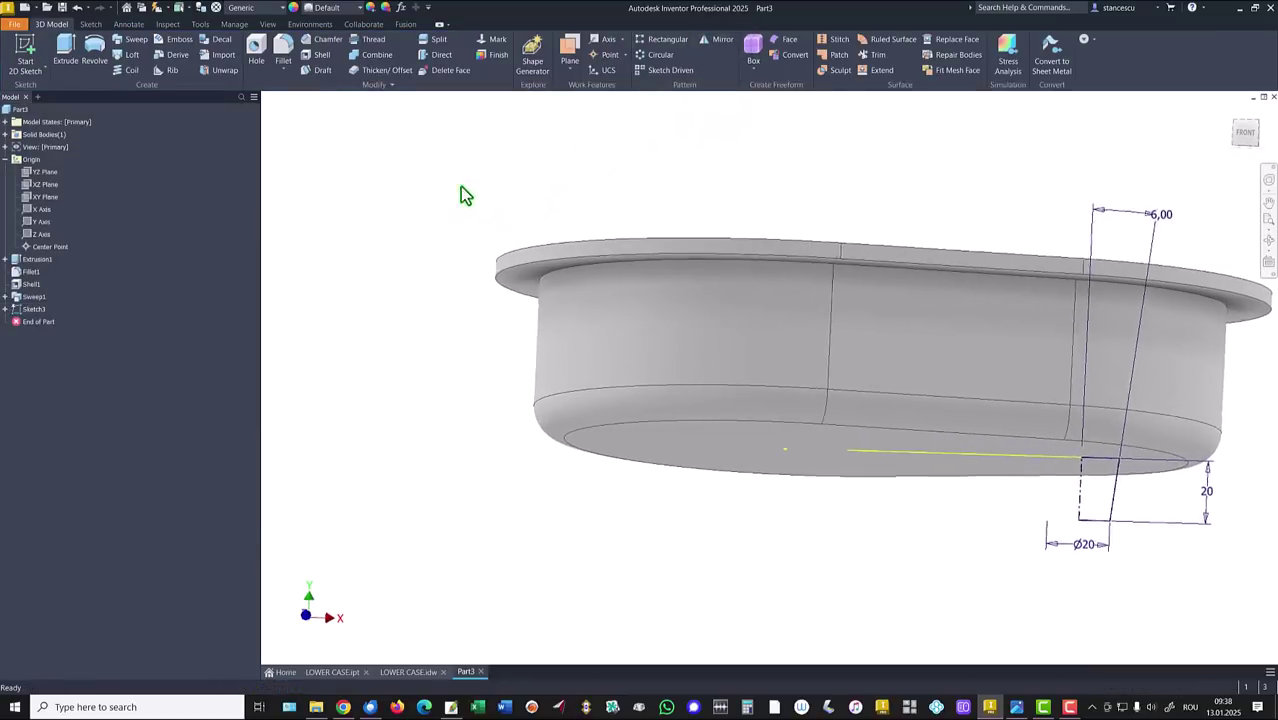
pyautogui.click(92, 52)
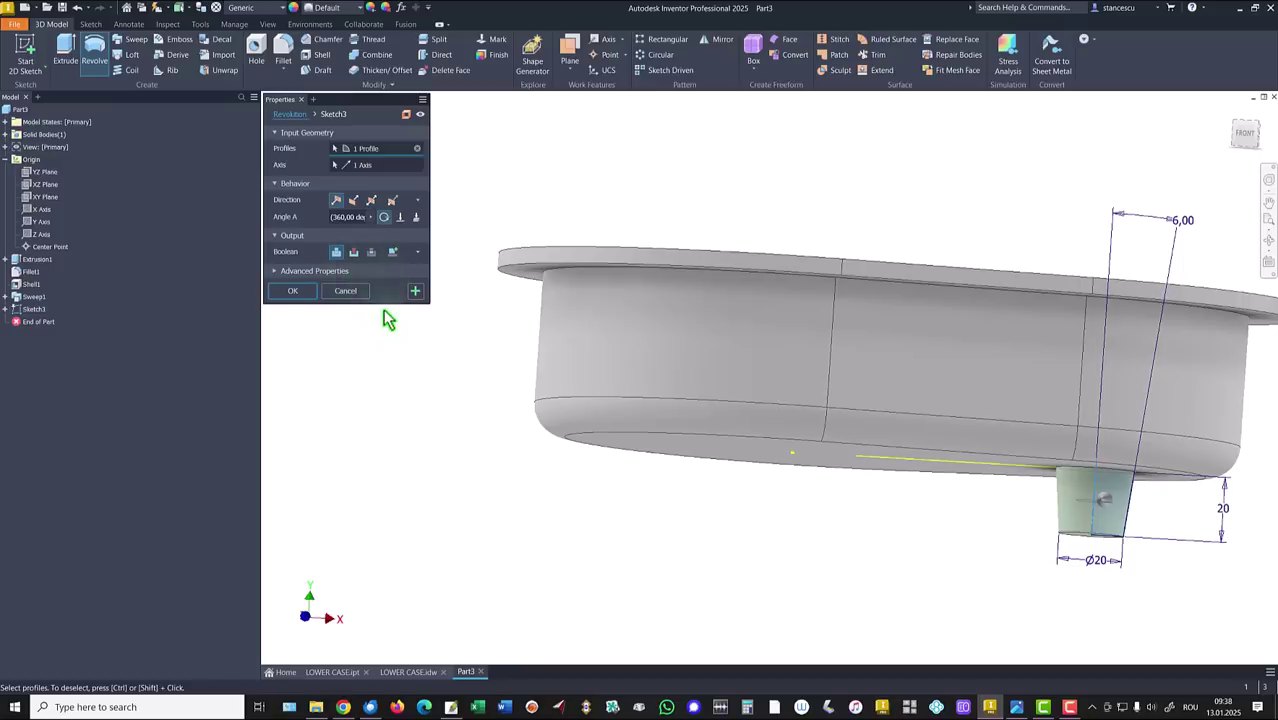
pyautogui.click(393, 254)
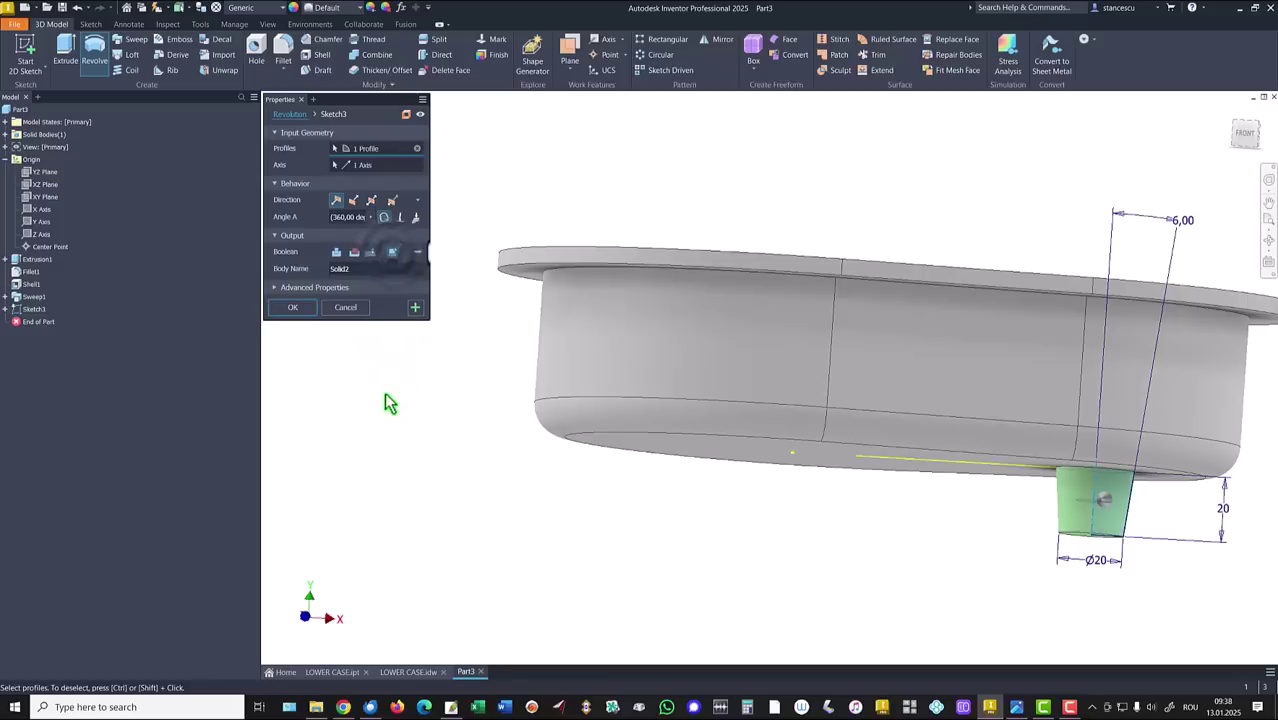
pyautogui.click(292, 307)
pyautogui.press('F6')
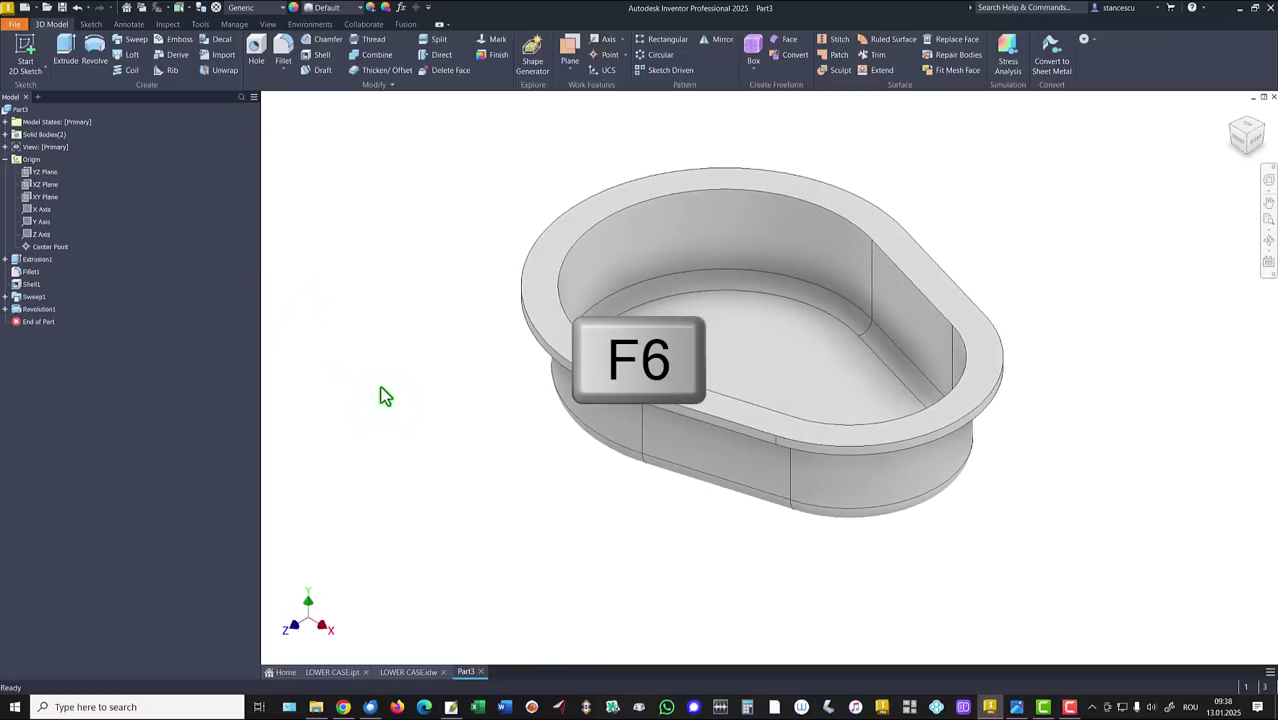
pyautogui.click(6, 134)
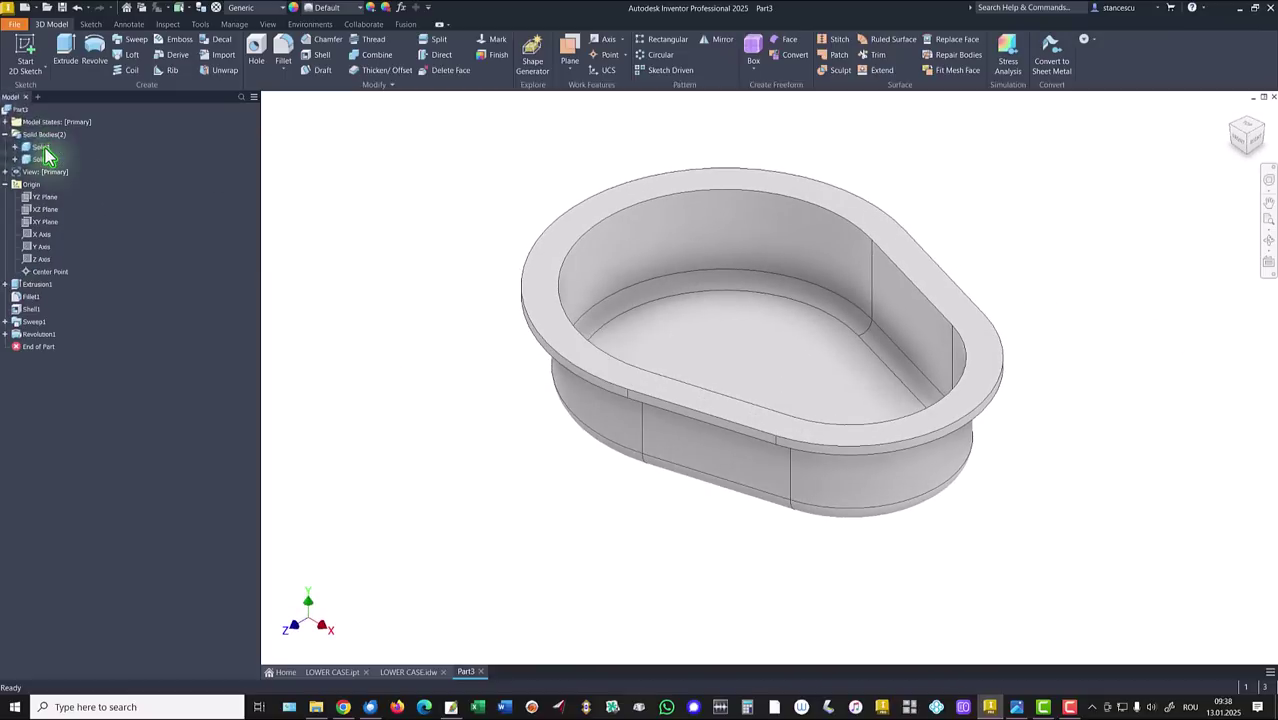
pyautogui.click(41, 147)
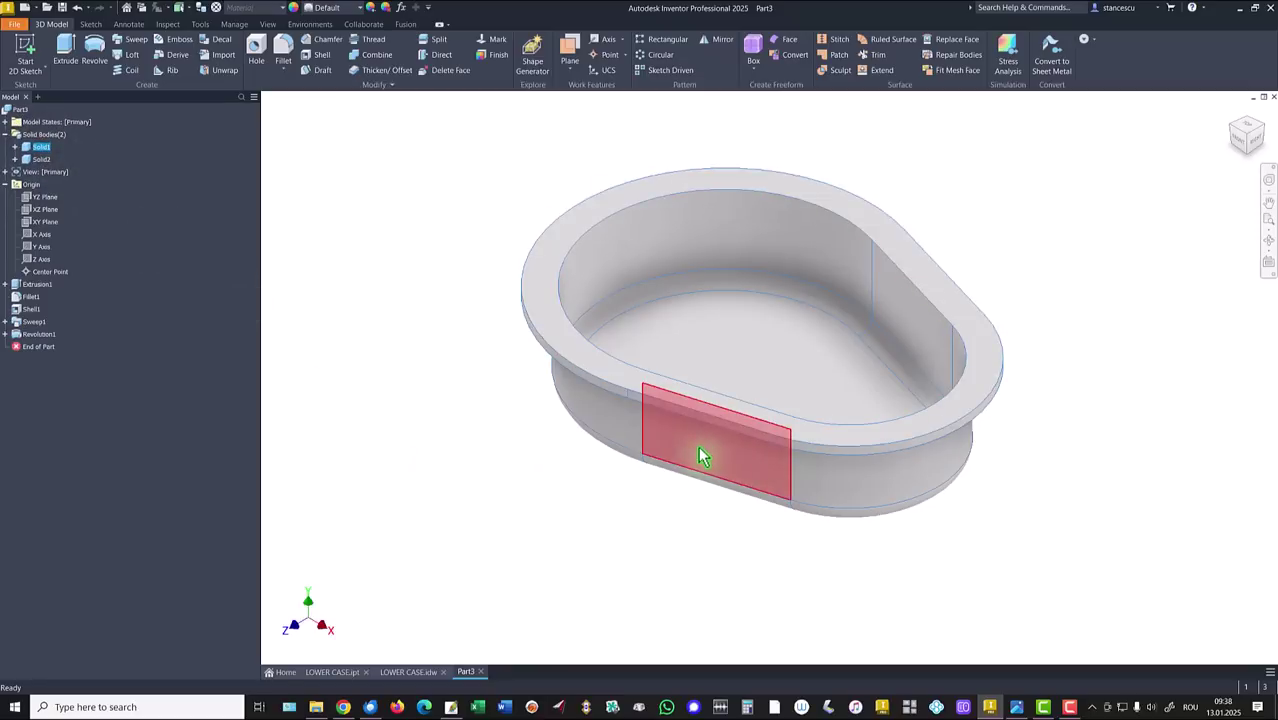
pyautogui.keyDown('shift'); pyautogui.moveTo(583, 325); pyautogui.dragTo(532, 409, button='middle'); pyautogui.keyUp('shift')
pyautogui.scroll(5, 531, 410)
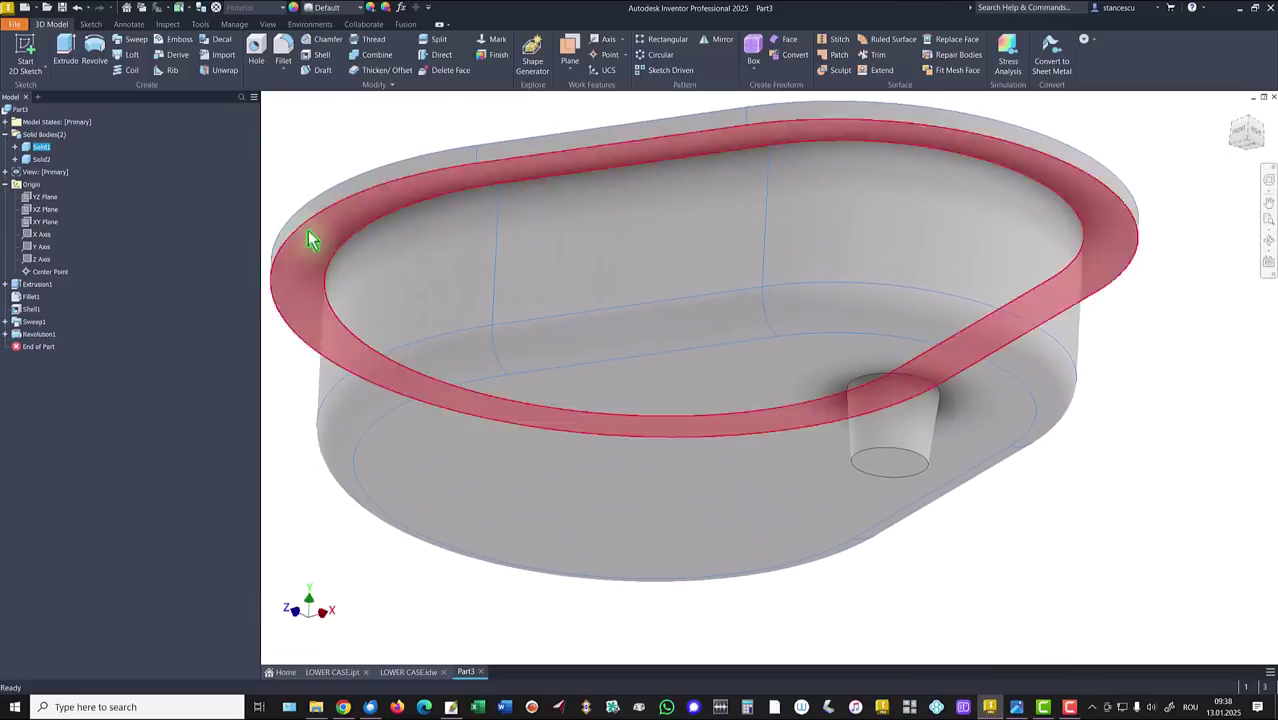
pyautogui.click(41, 159)
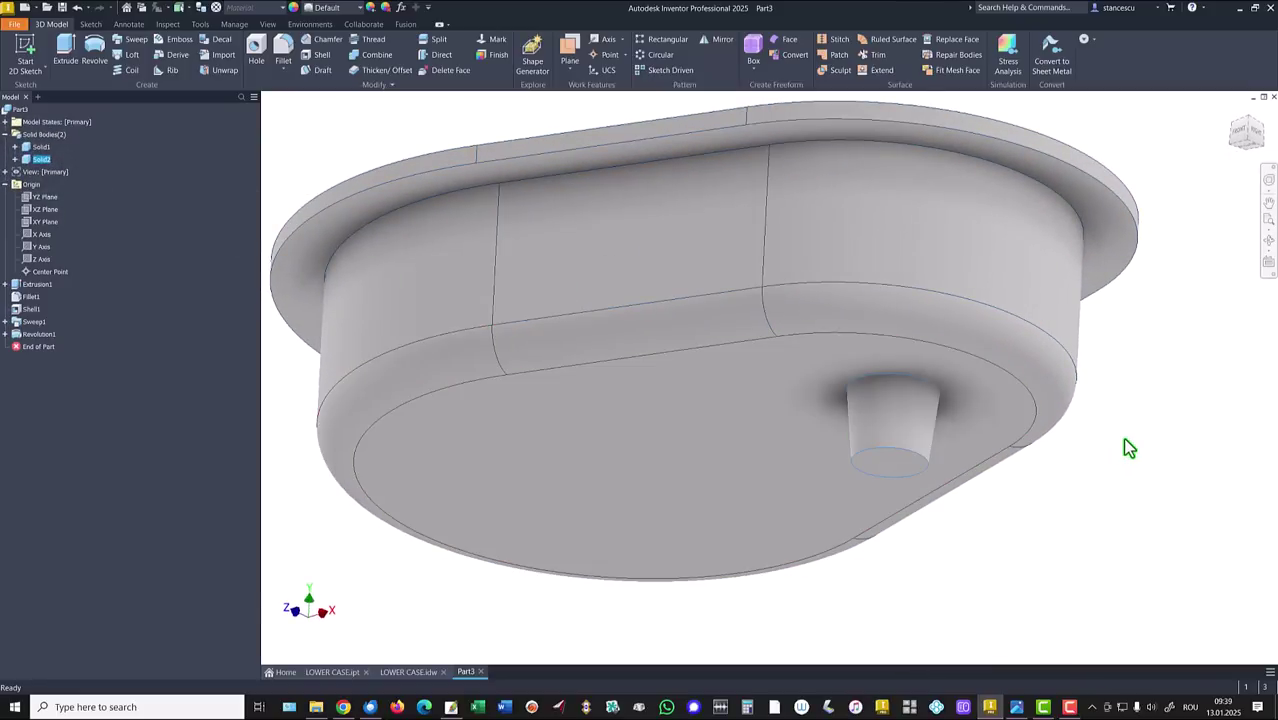
pyautogui.press('F6')
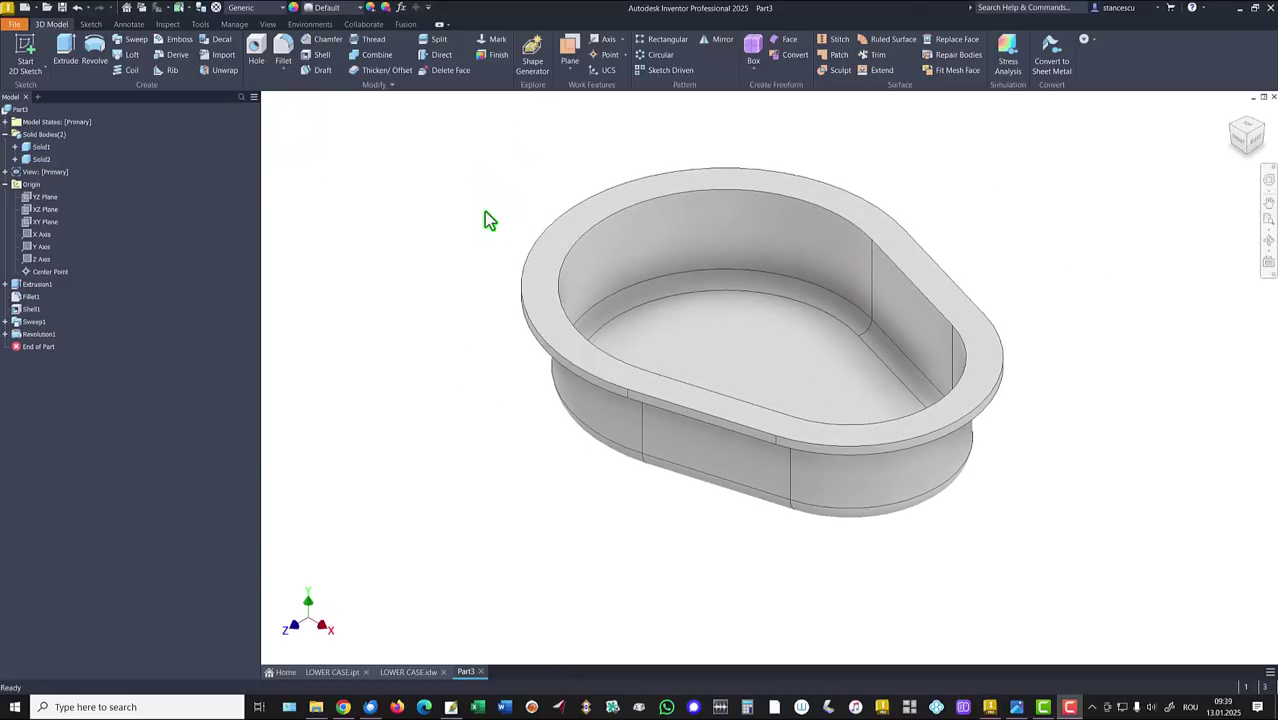
pyautogui.keyDown('shift'); pyautogui.moveTo(487, 214); pyautogui.dragTo(1081, 322, button='middle'); pyautogui.keyUp('shift')
# Step: On the pan's bottom face, sketch a 100 mm vertical line with its midpoint on the origin
pyautogui.click(716, 423)
pyautogui.click(805, 418)
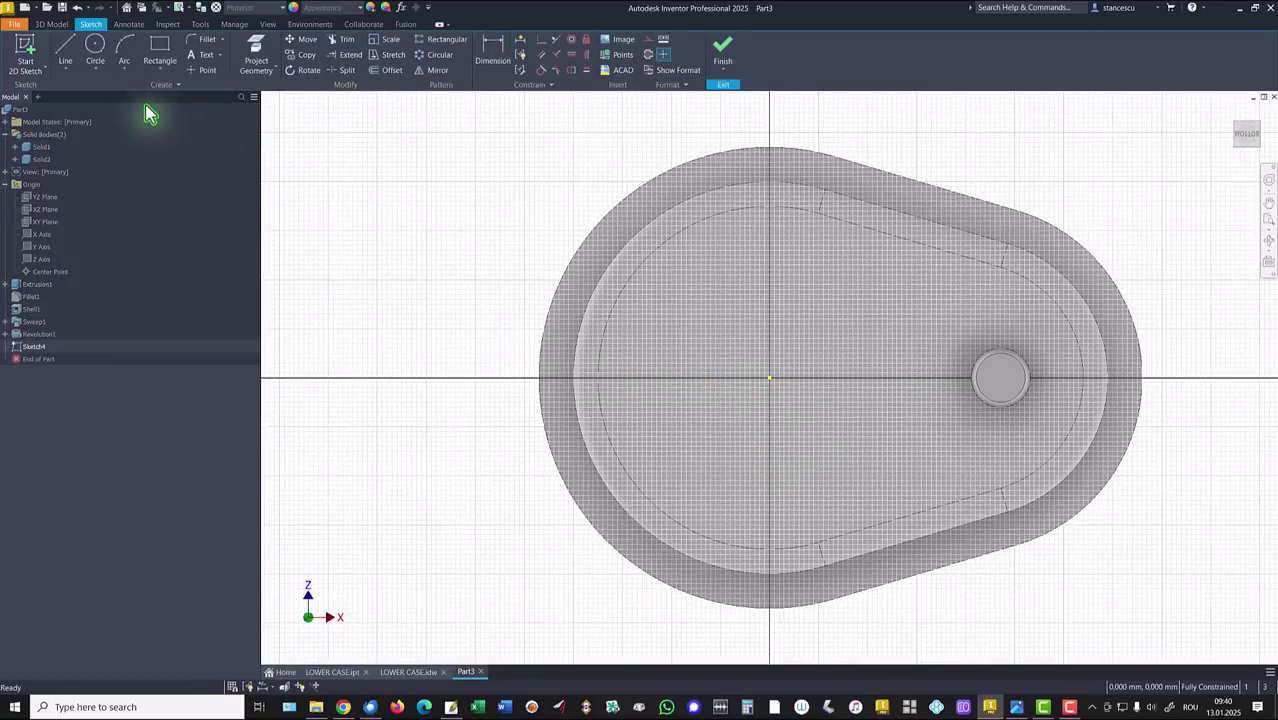
pyautogui.click(66, 55)
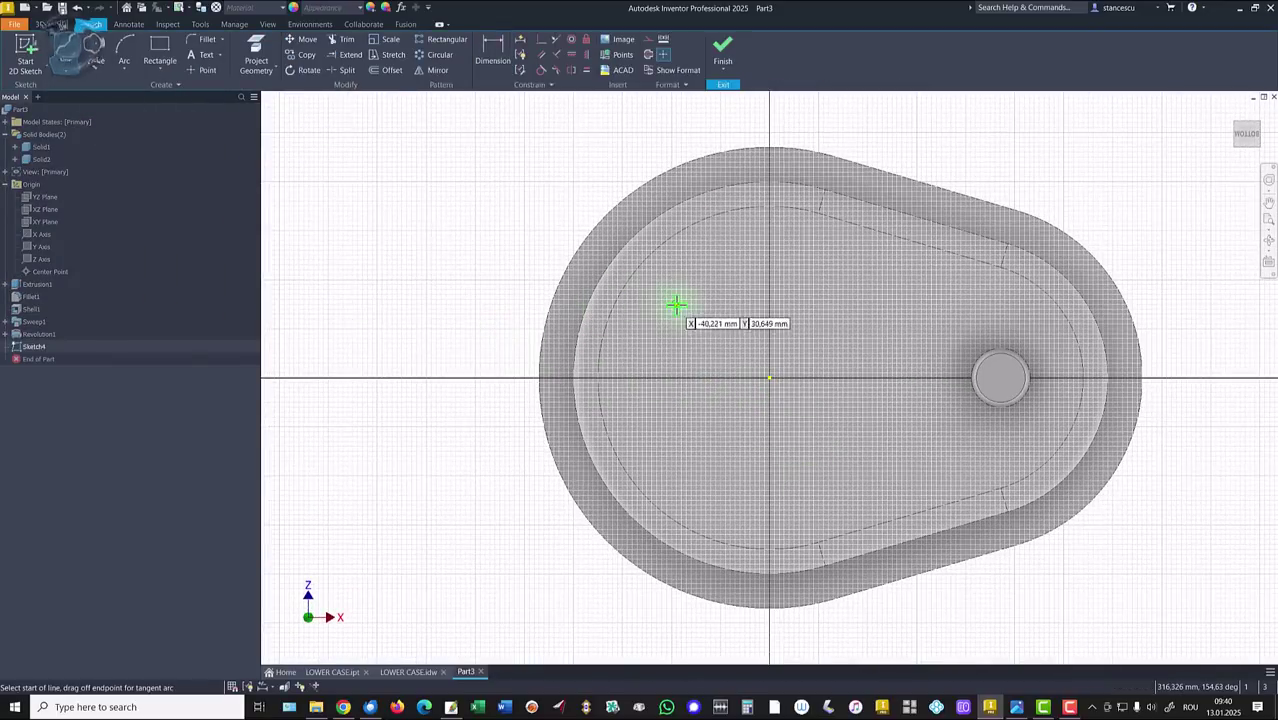
pyautogui.click(706, 300)
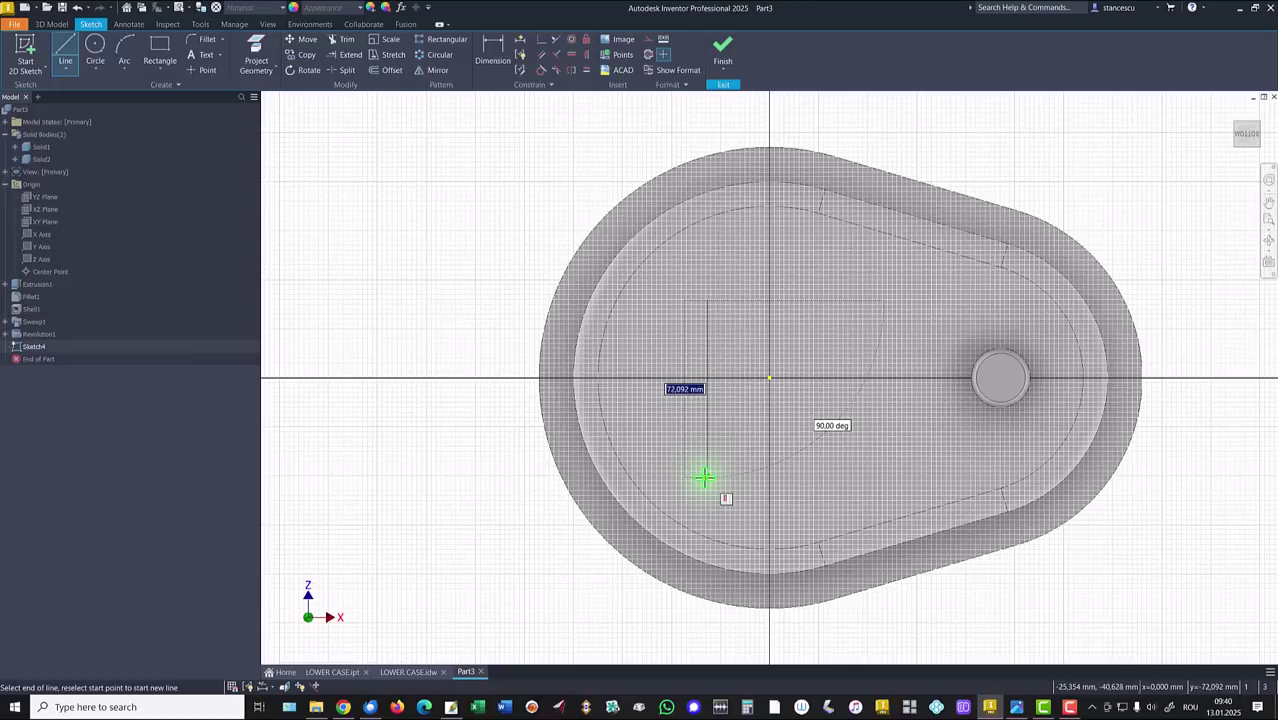
pyautogui.press('Return')
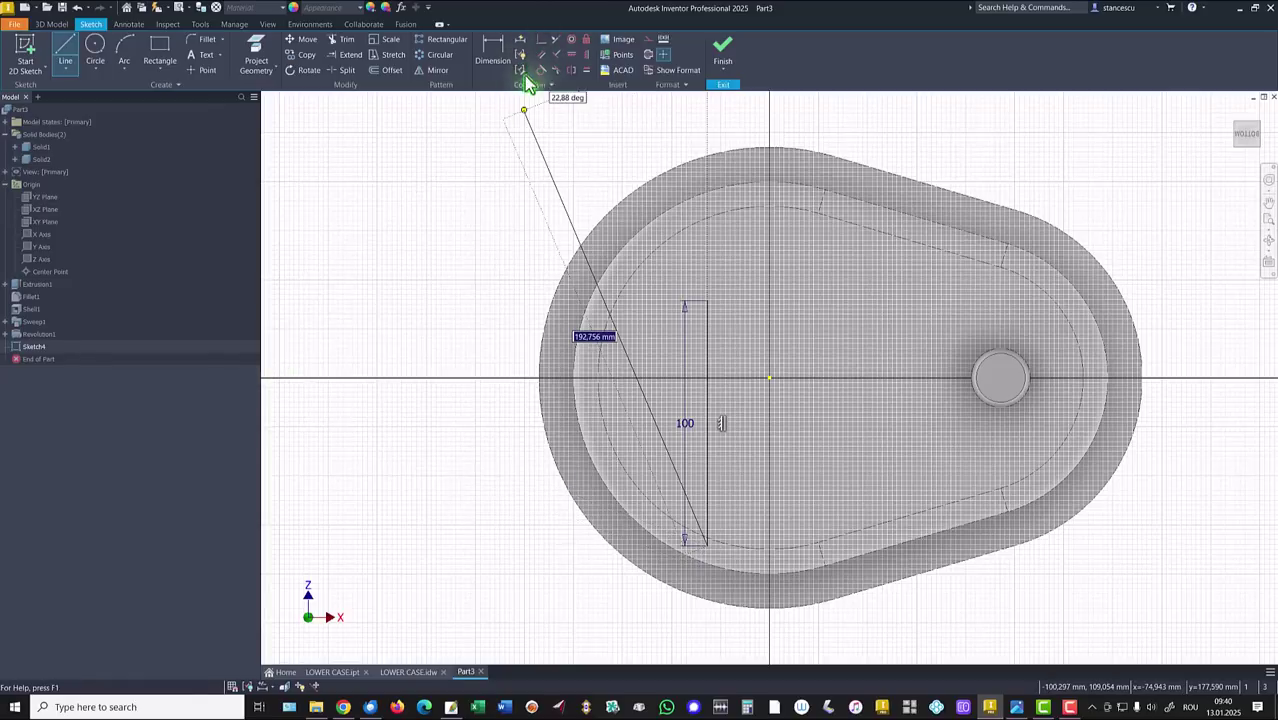
pyautogui.press('Escape')
pyautogui.press('Escape')
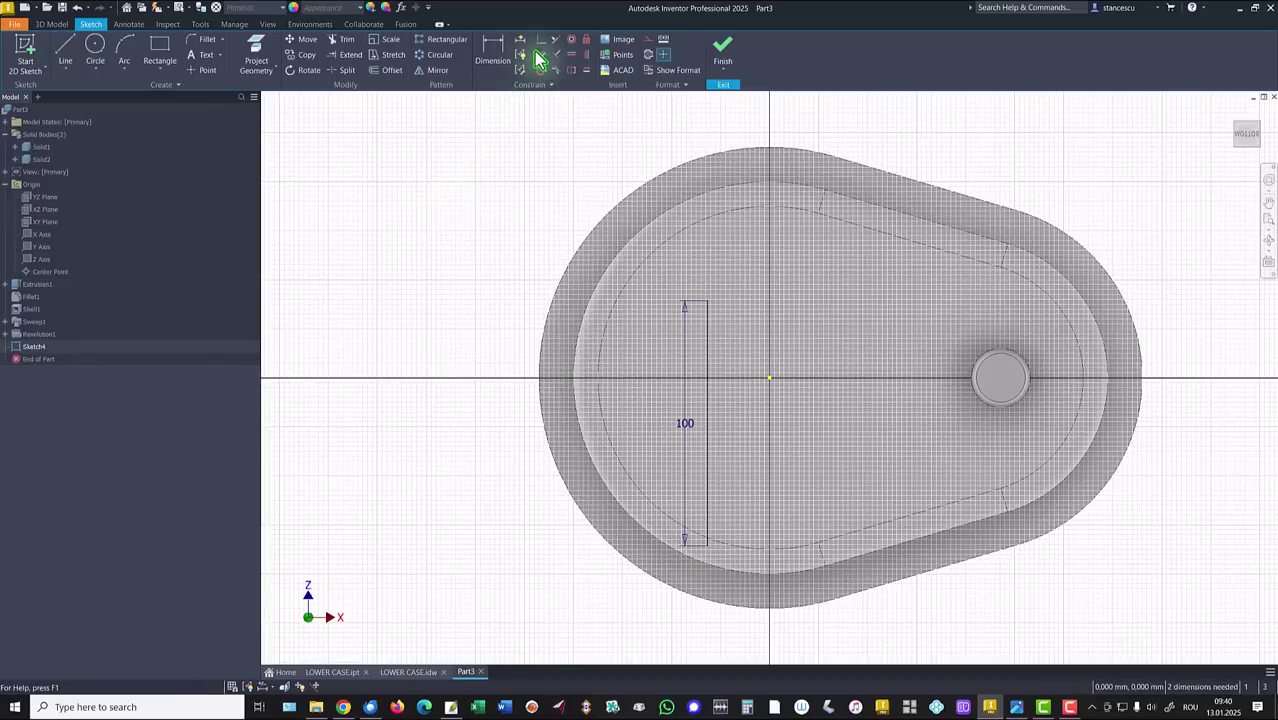
pyautogui.click(540, 42)
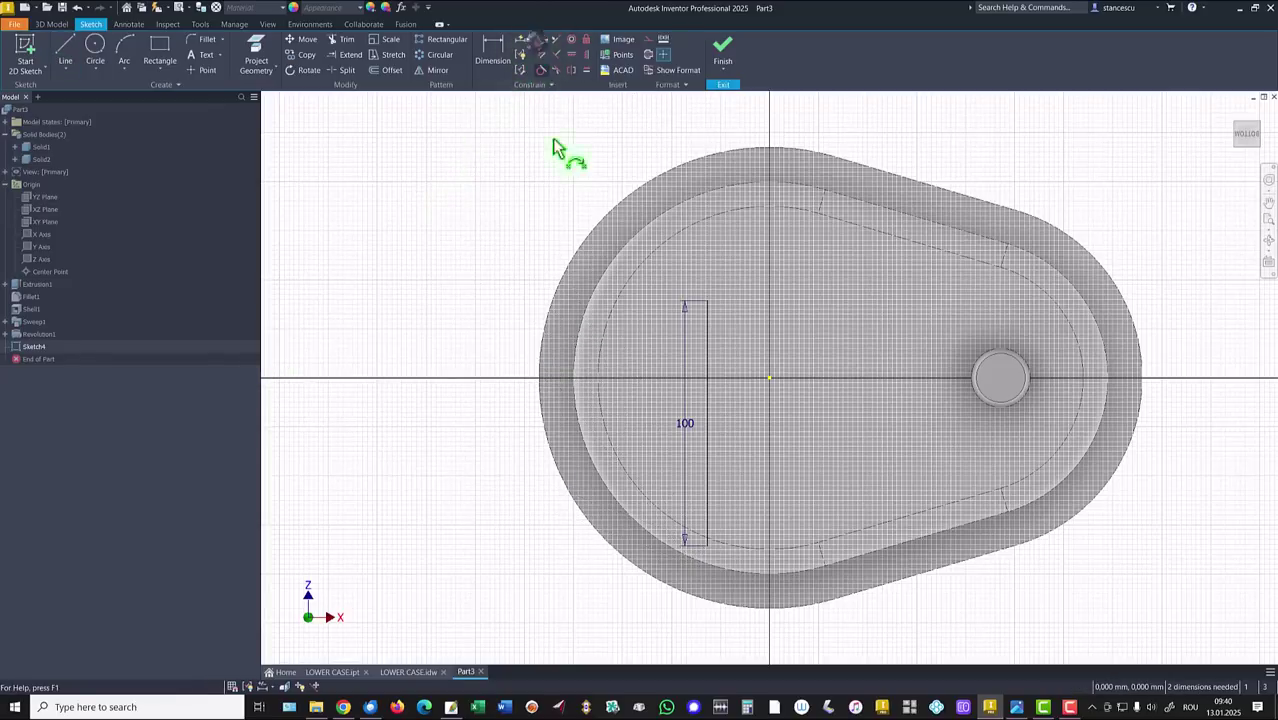
pyautogui.click(707, 423)
pyautogui.click(770, 378)
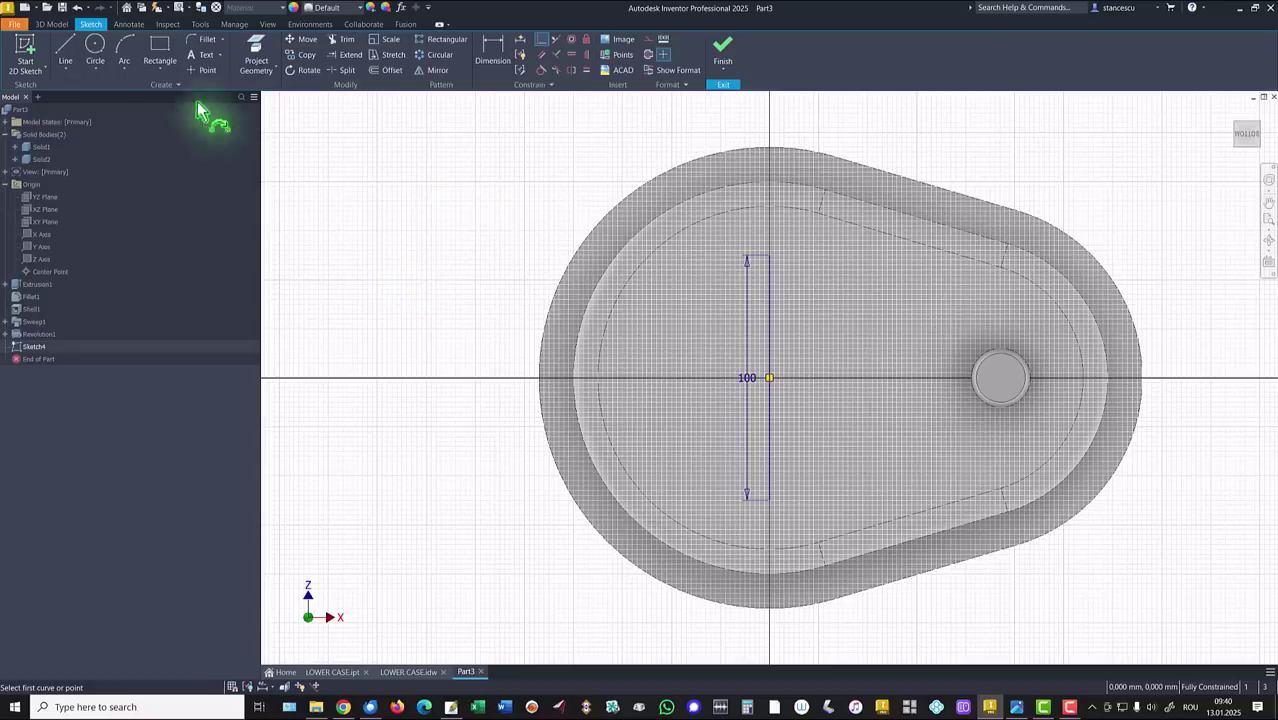
# Step: Place sketch points at both ends of the line and finish Sketch4
pyautogui.click(203, 70)
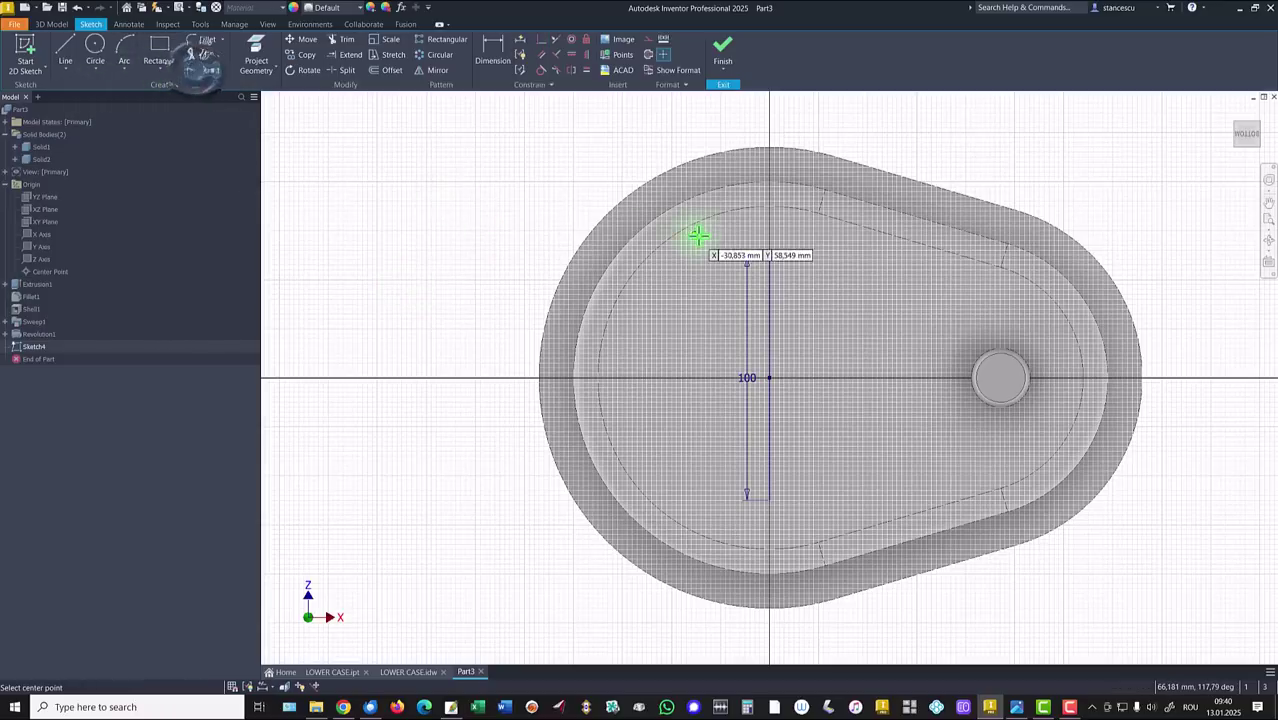
pyautogui.click(769, 256)
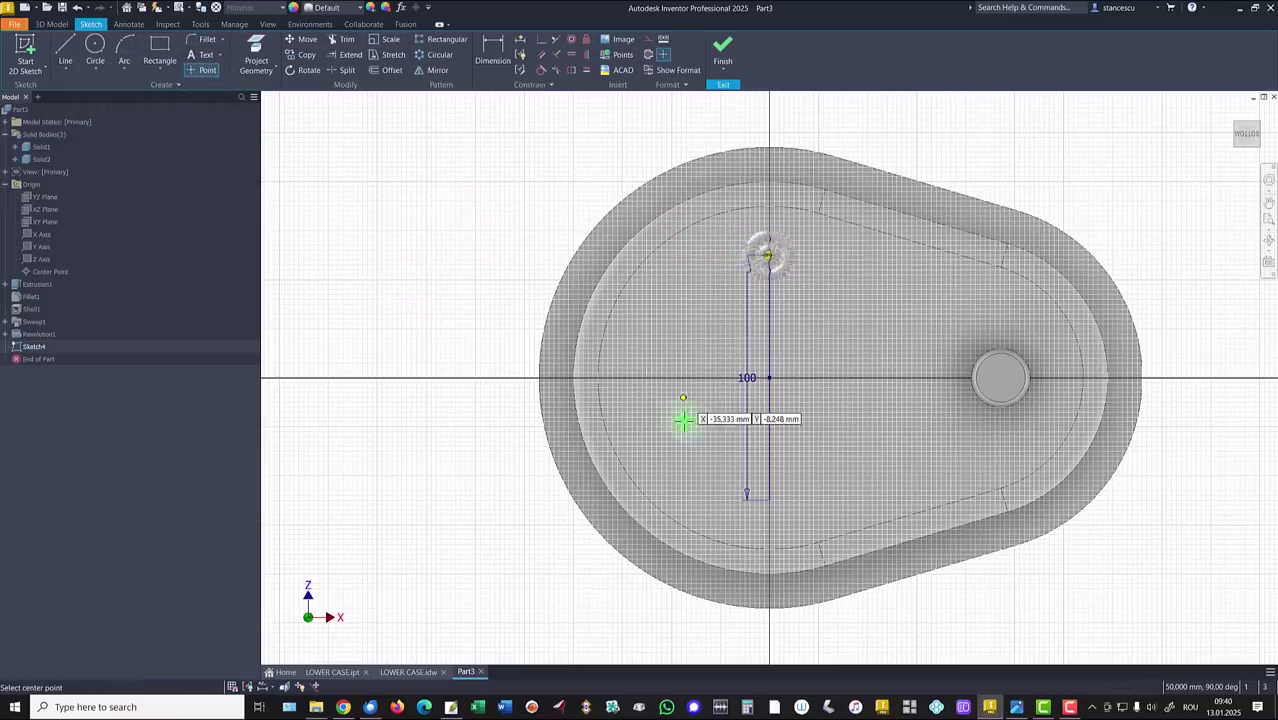
pyautogui.click(769, 500)
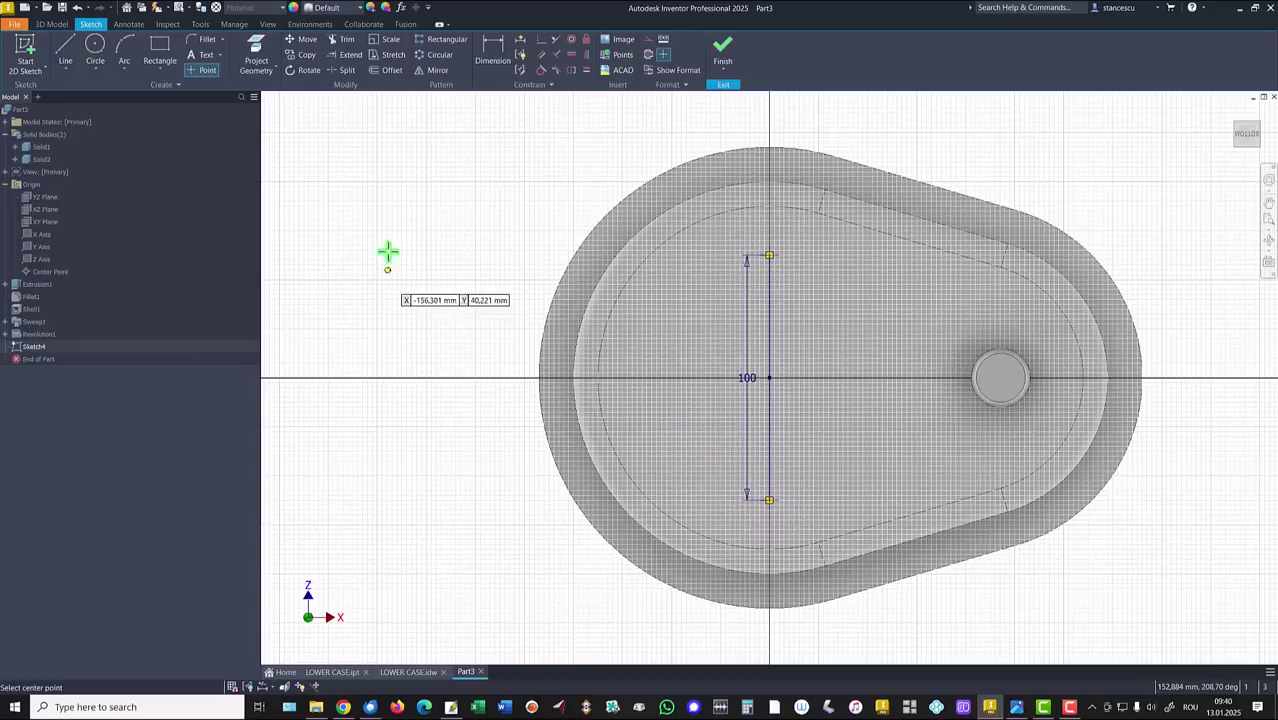
pyautogui.click(722, 62)
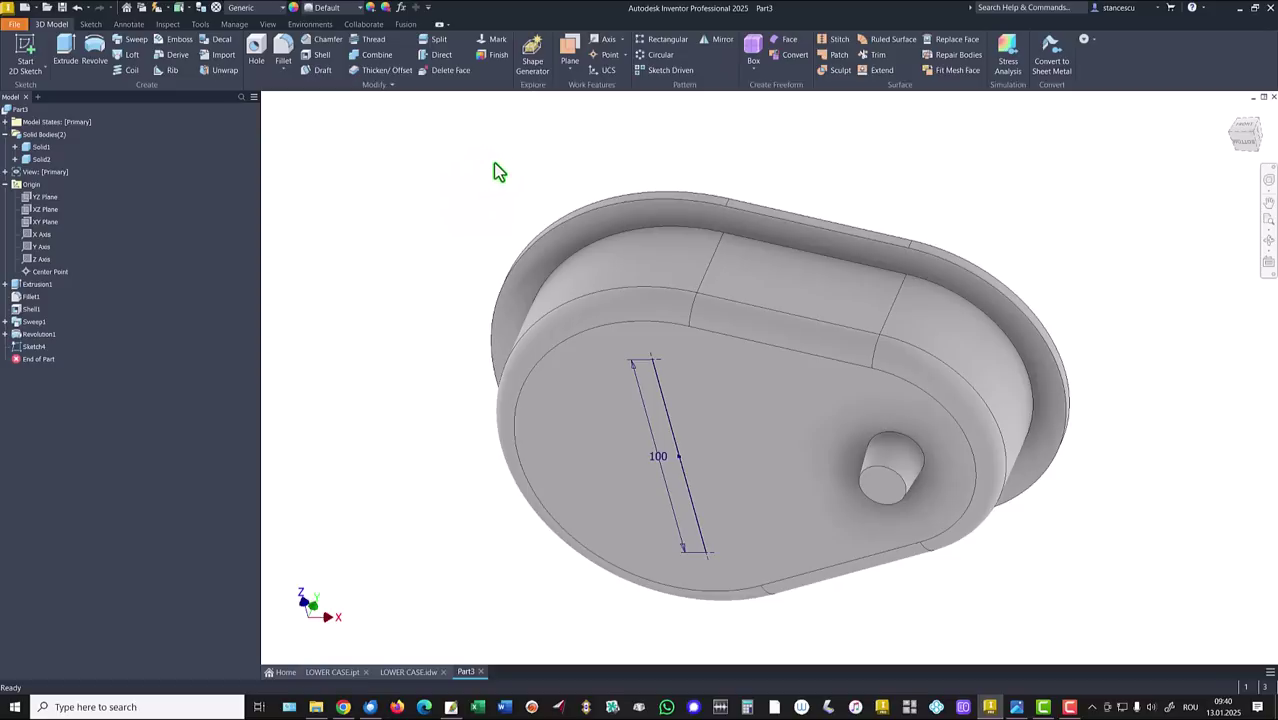
# Step: Create a Sketch Driven Pattern of the boss on Sketch4's two points
pyautogui.click(661, 79)
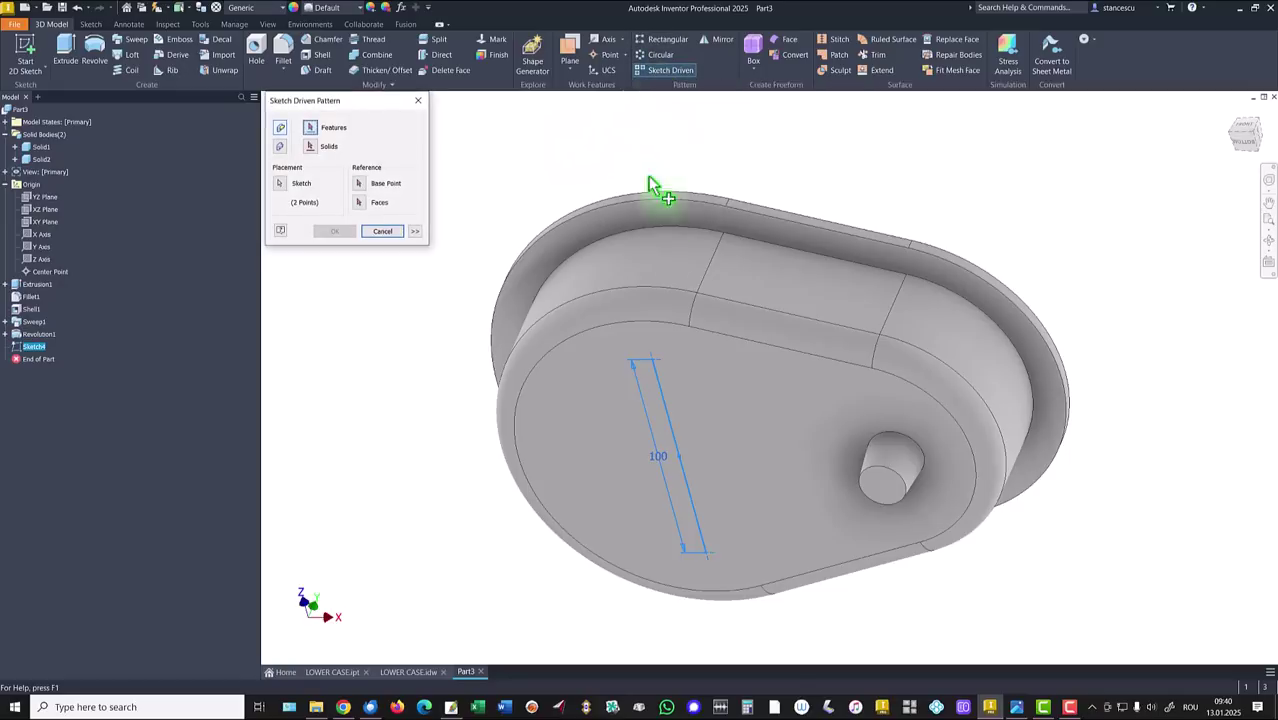
pyautogui.click(888, 482)
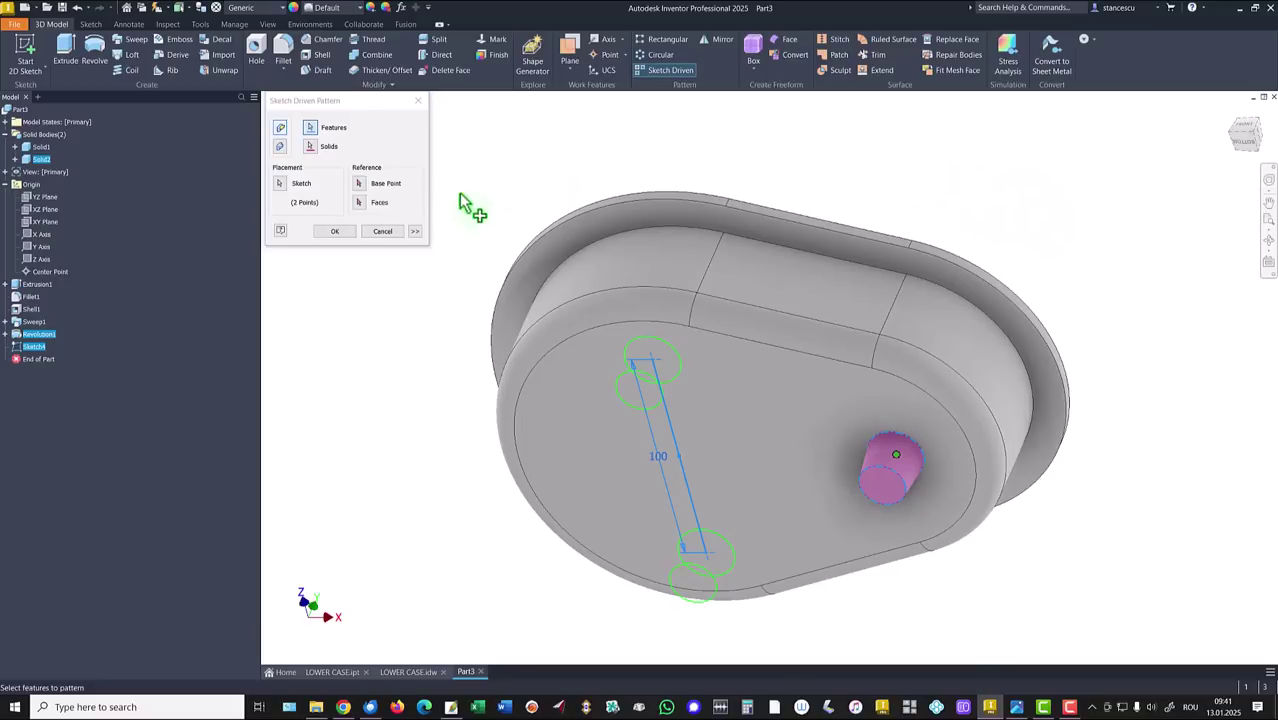
pyautogui.click(335, 231)
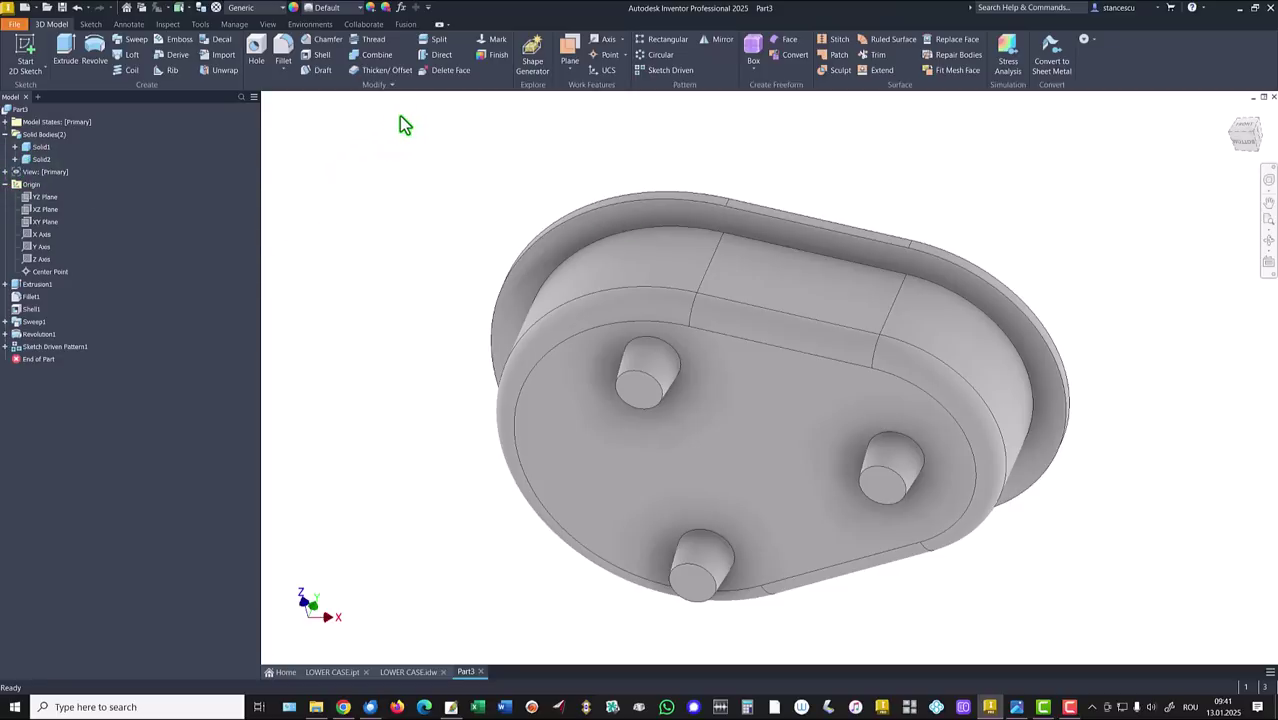
# Step: Join the bosses body (Solid2) into the pan body (Solid1) with Combine
pyautogui.click(374, 56)
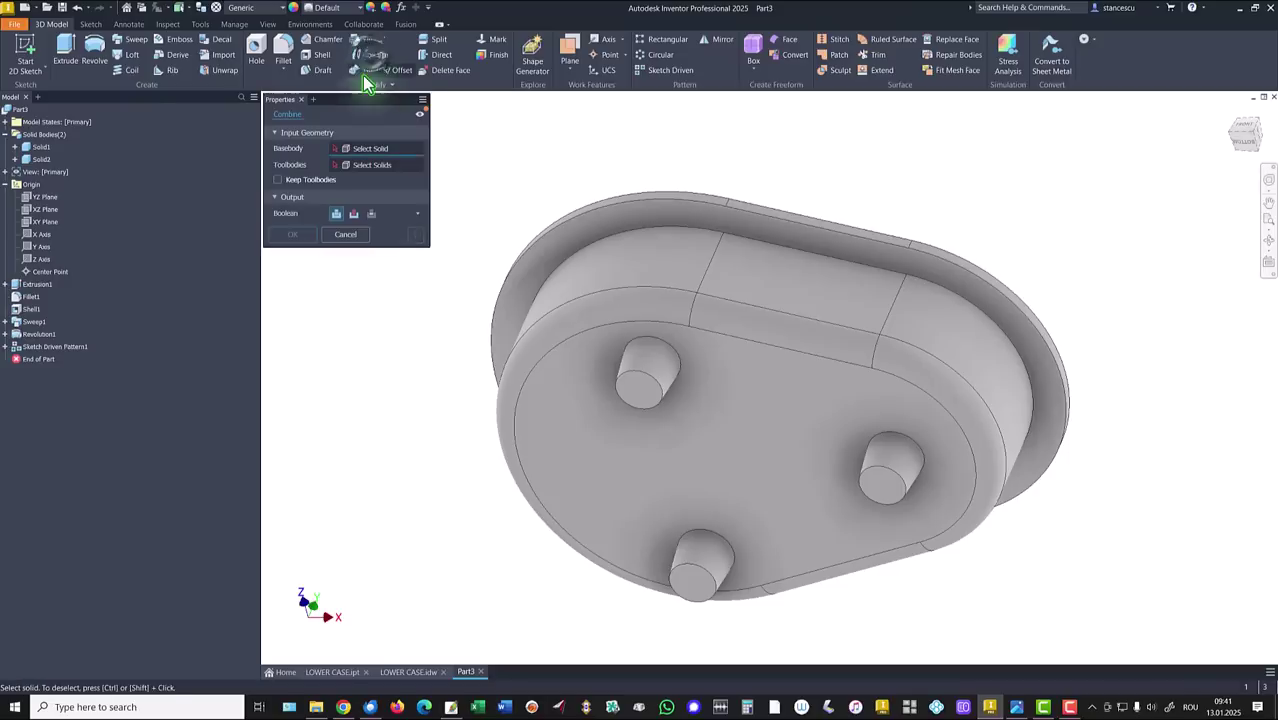
pyautogui.click(622, 303)
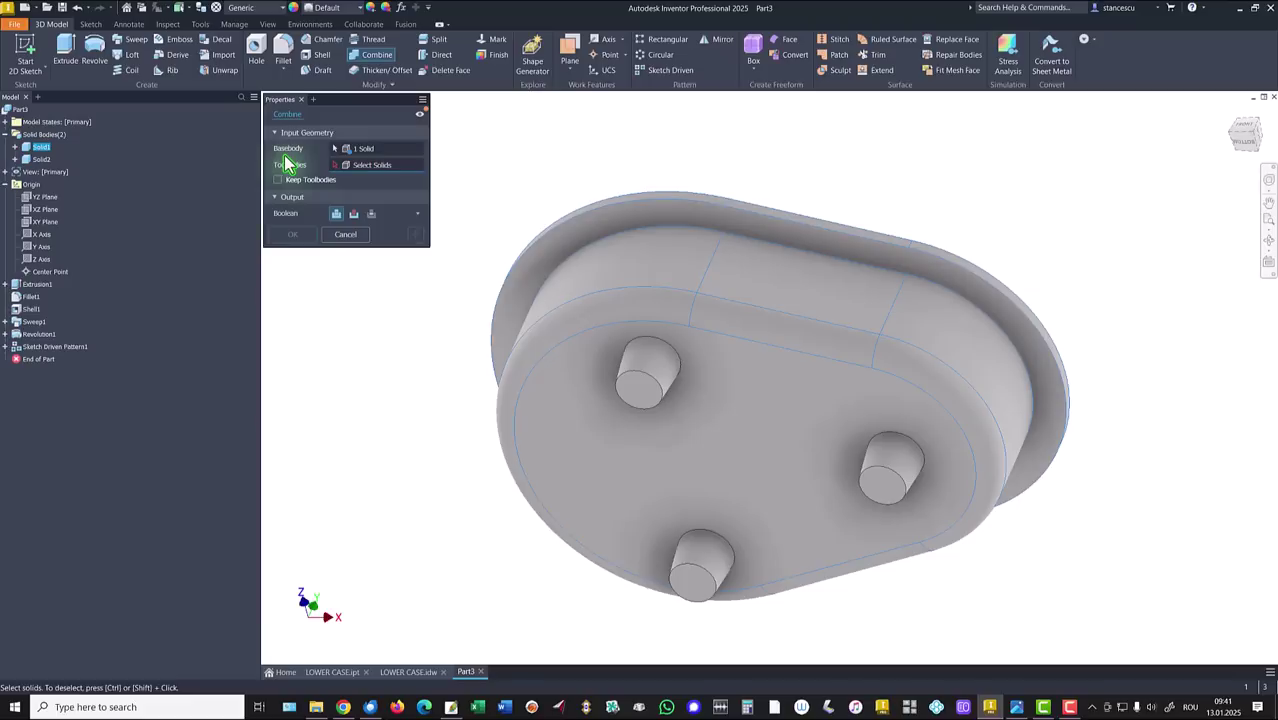
pyautogui.click(650, 404)
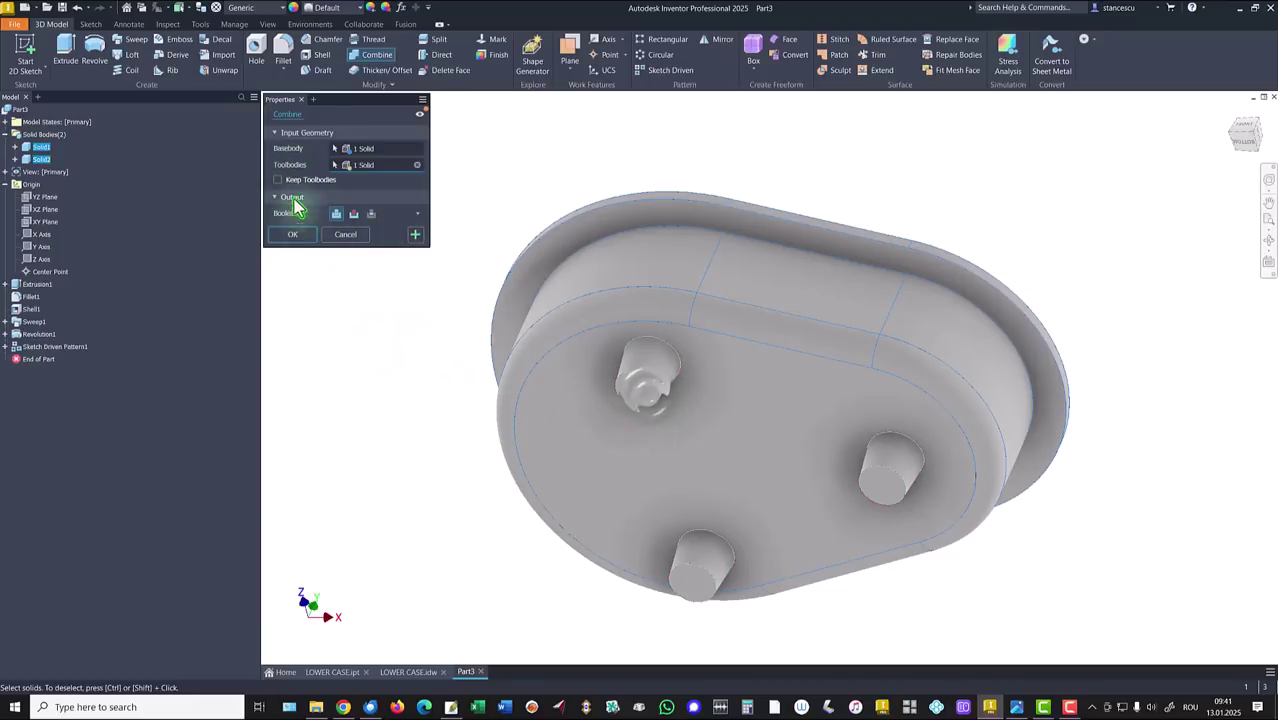
pyautogui.click(307, 234)
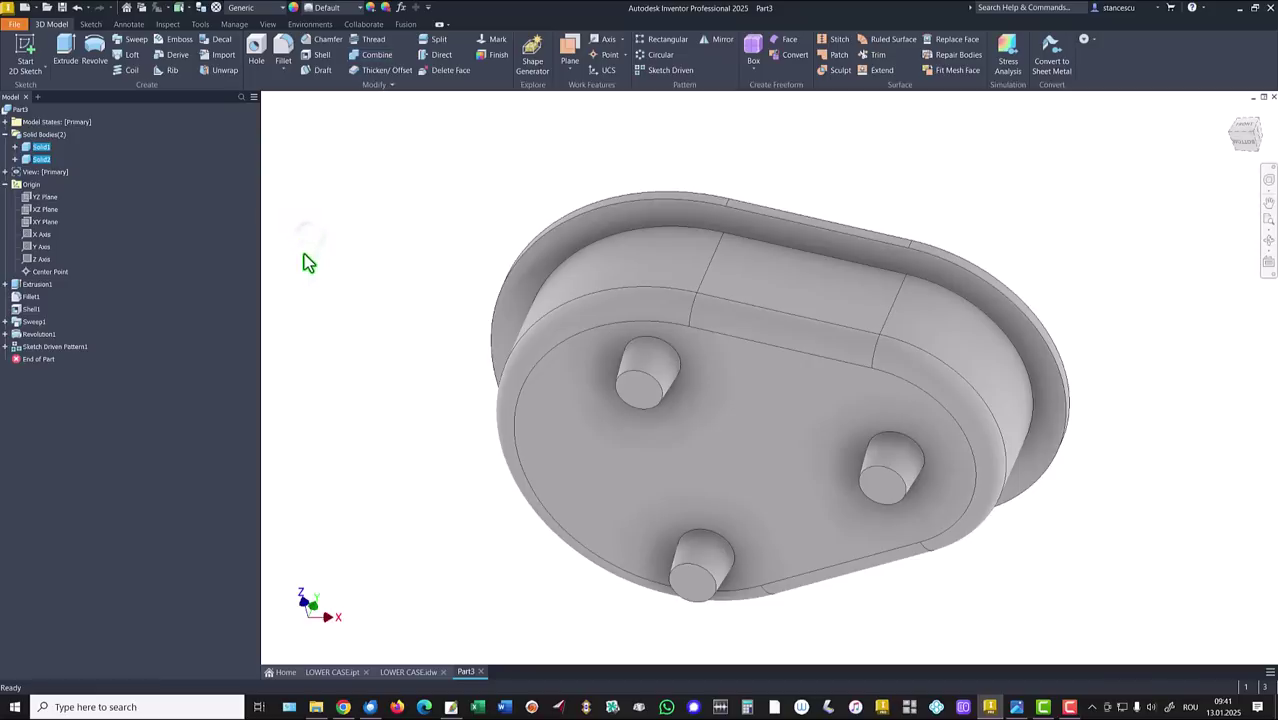
pyautogui.click(5, 135)
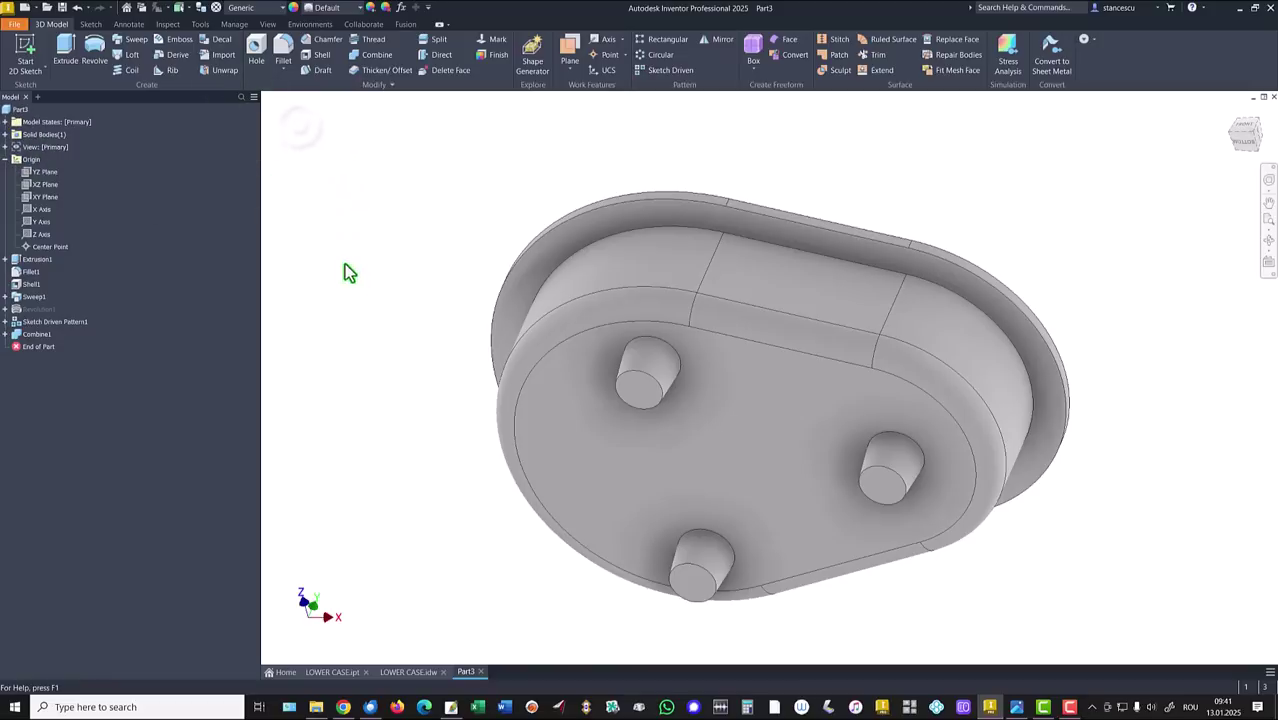
pyautogui.click(402, 673)
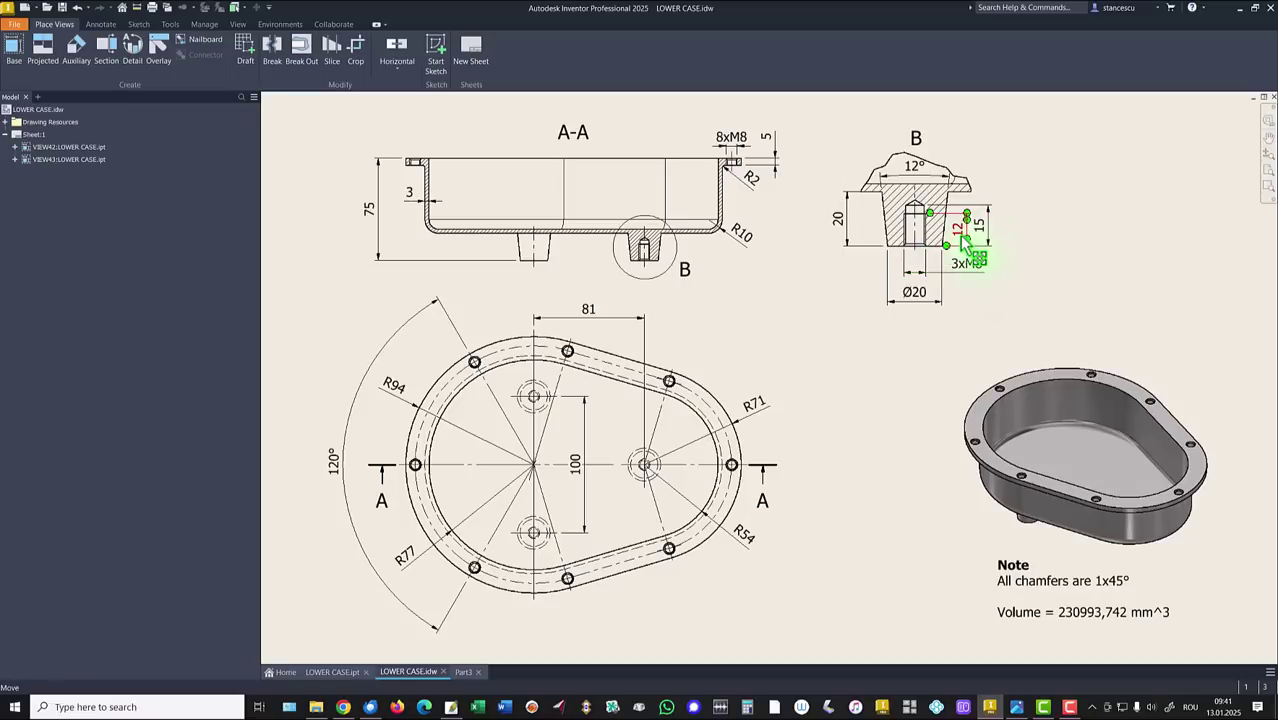
pyautogui.click(466, 672)
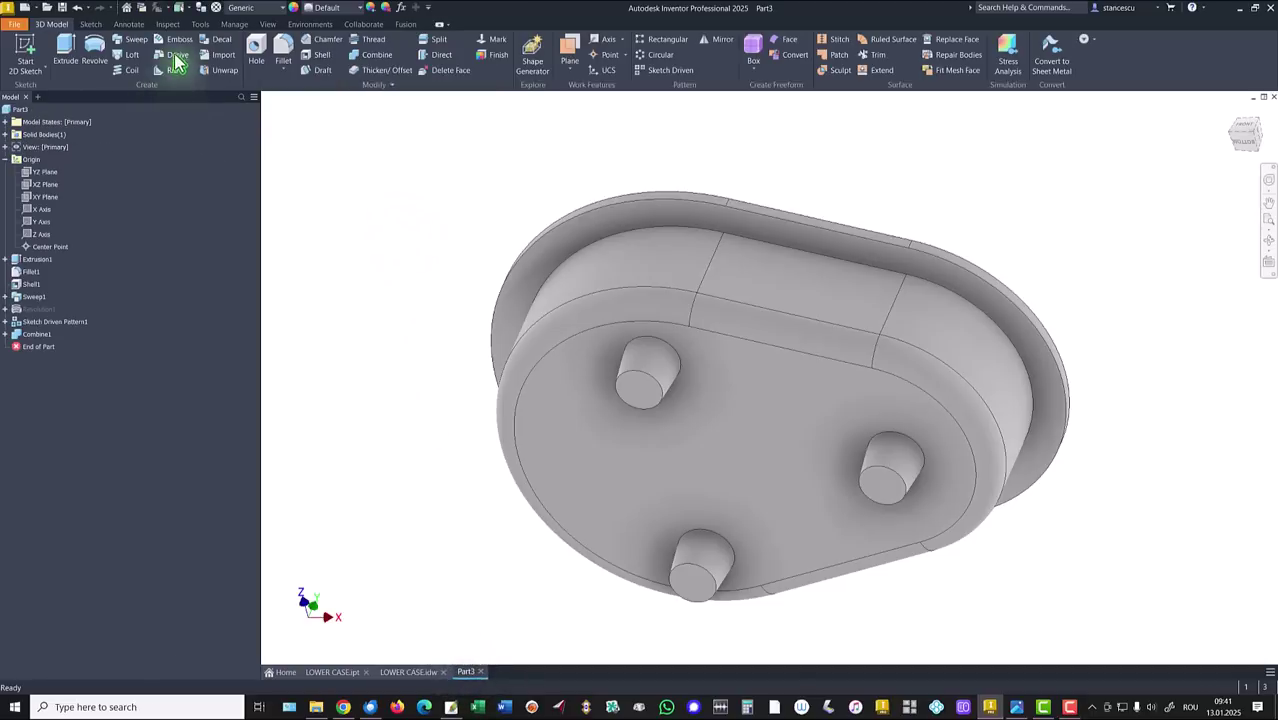
pyautogui.click(256, 50)
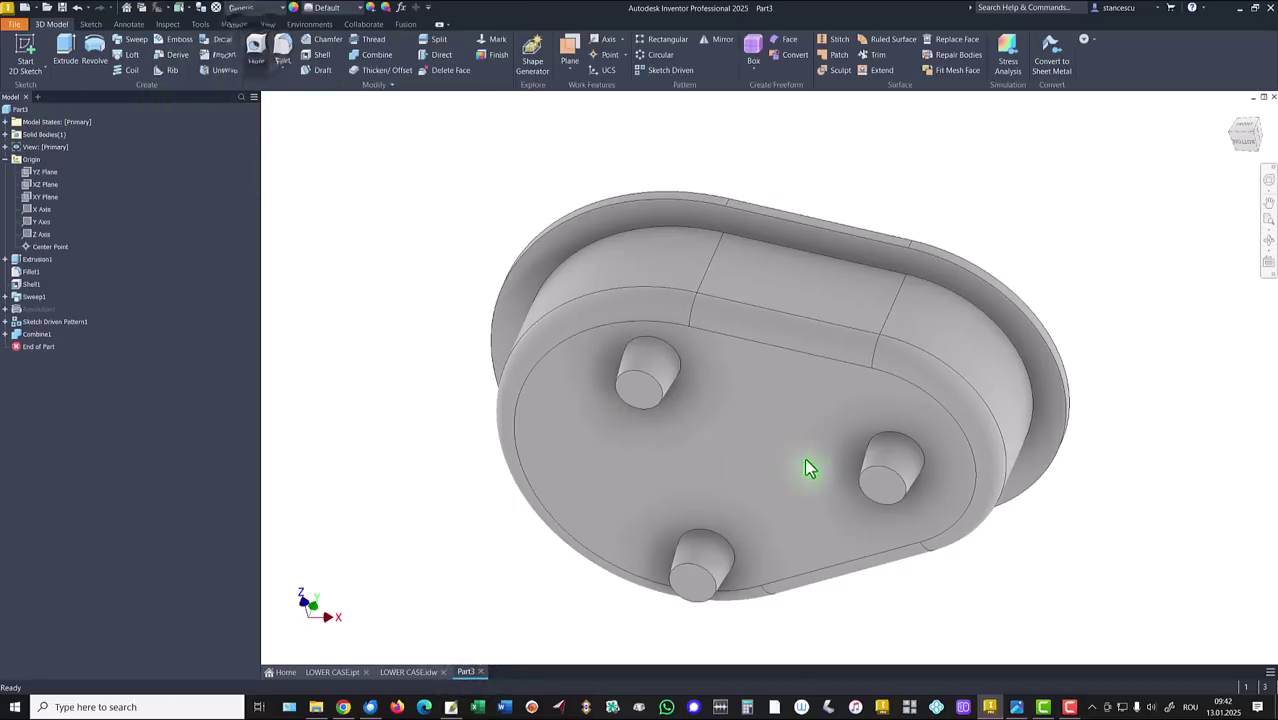
# Step: Place M8x1.25 threaded holes centred on each boss end face, giving Hole1 to Hole3
pyautogui.click(889, 483)
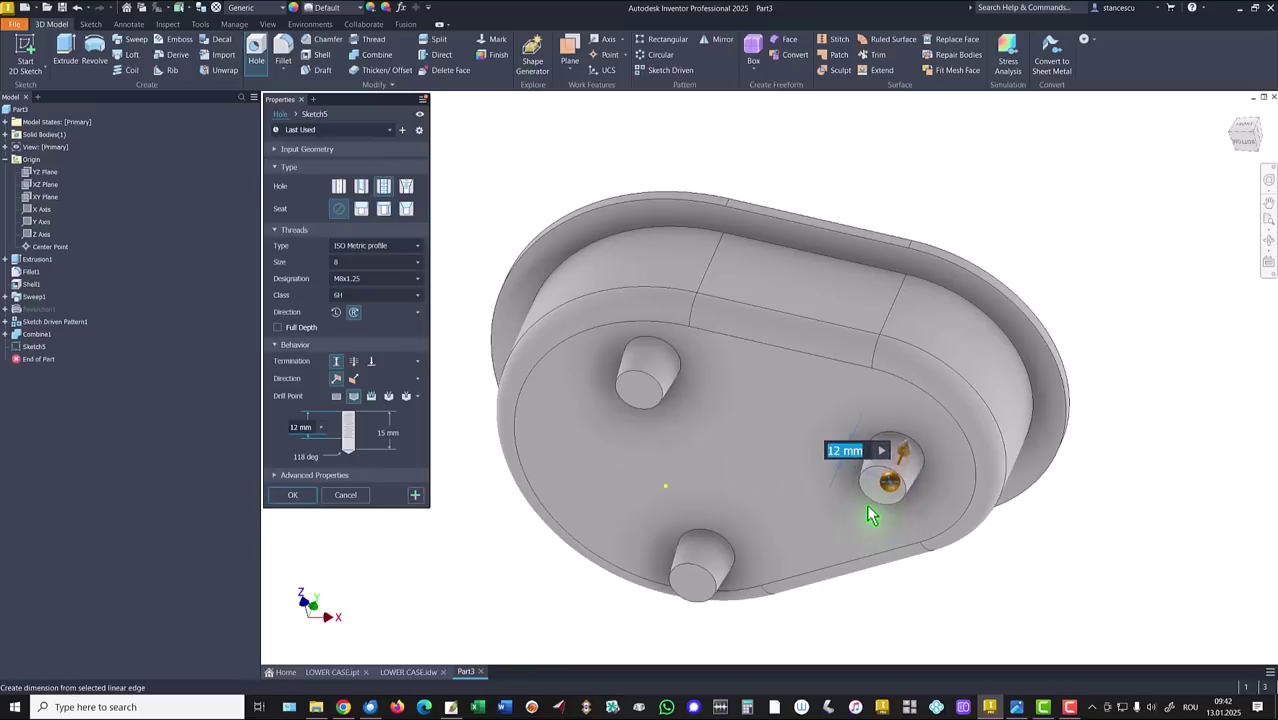
pyautogui.click(870, 512)
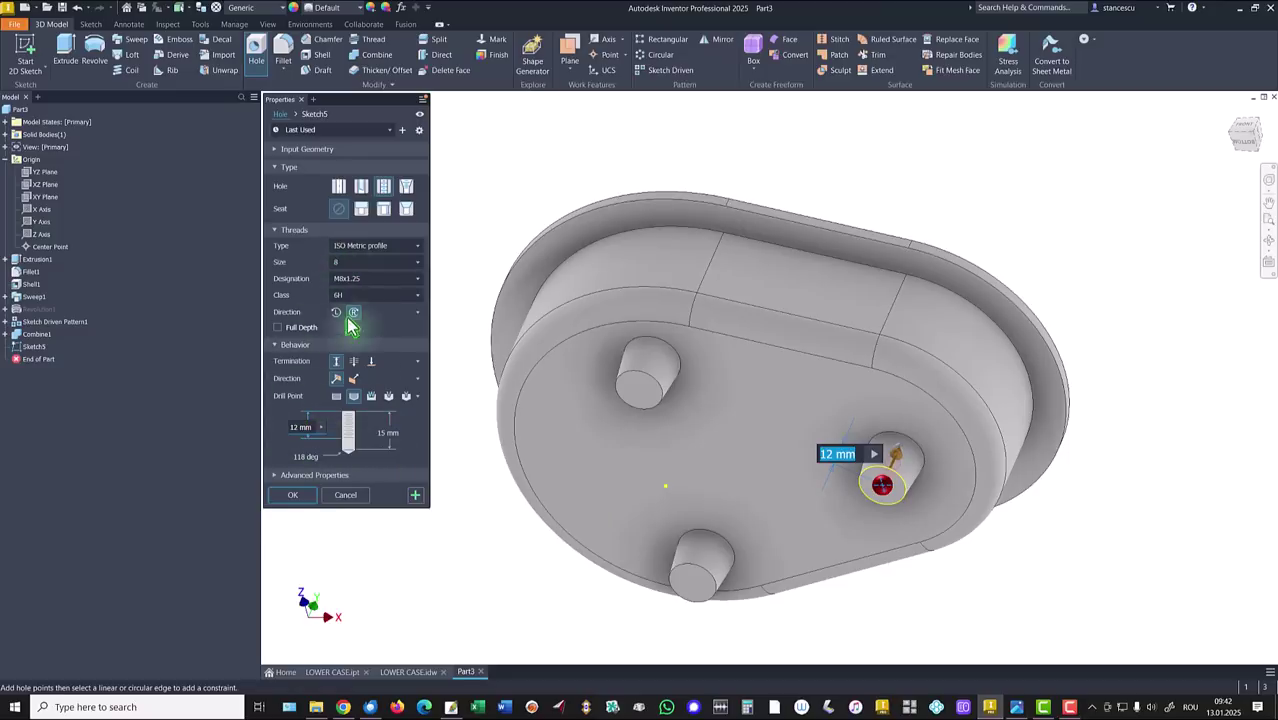
pyautogui.click(417, 500)
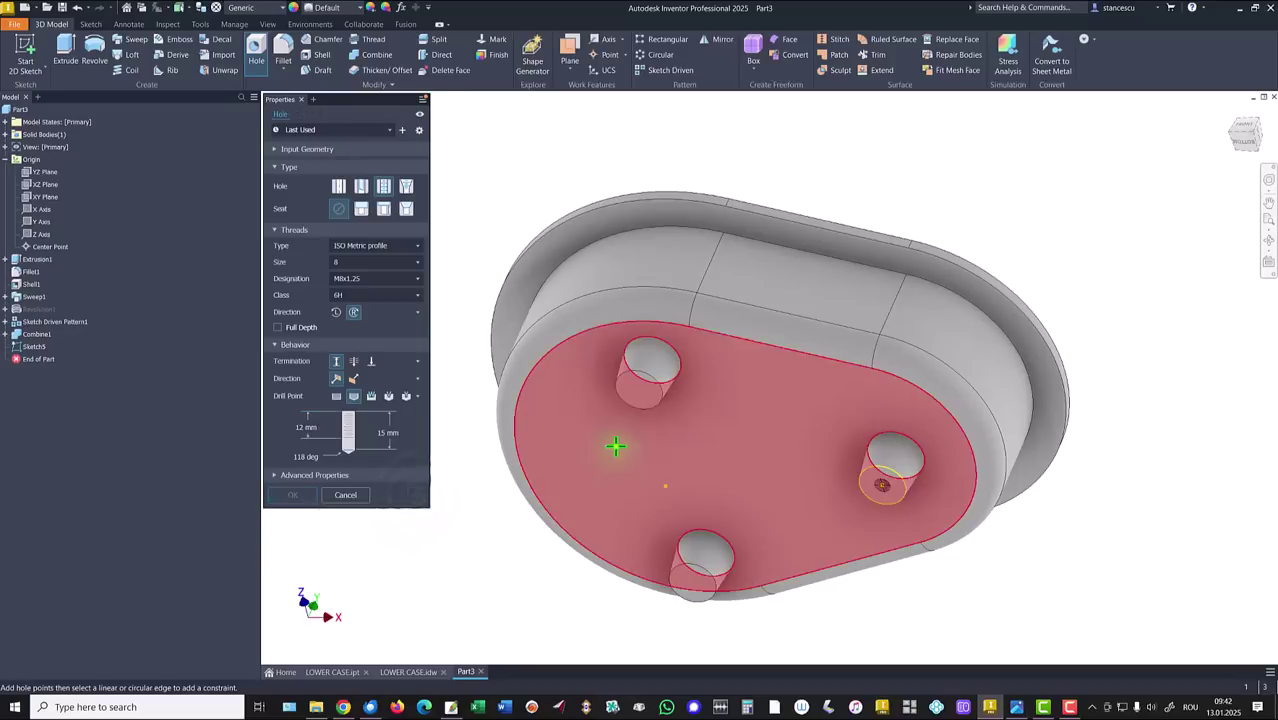
pyautogui.click(640, 400)
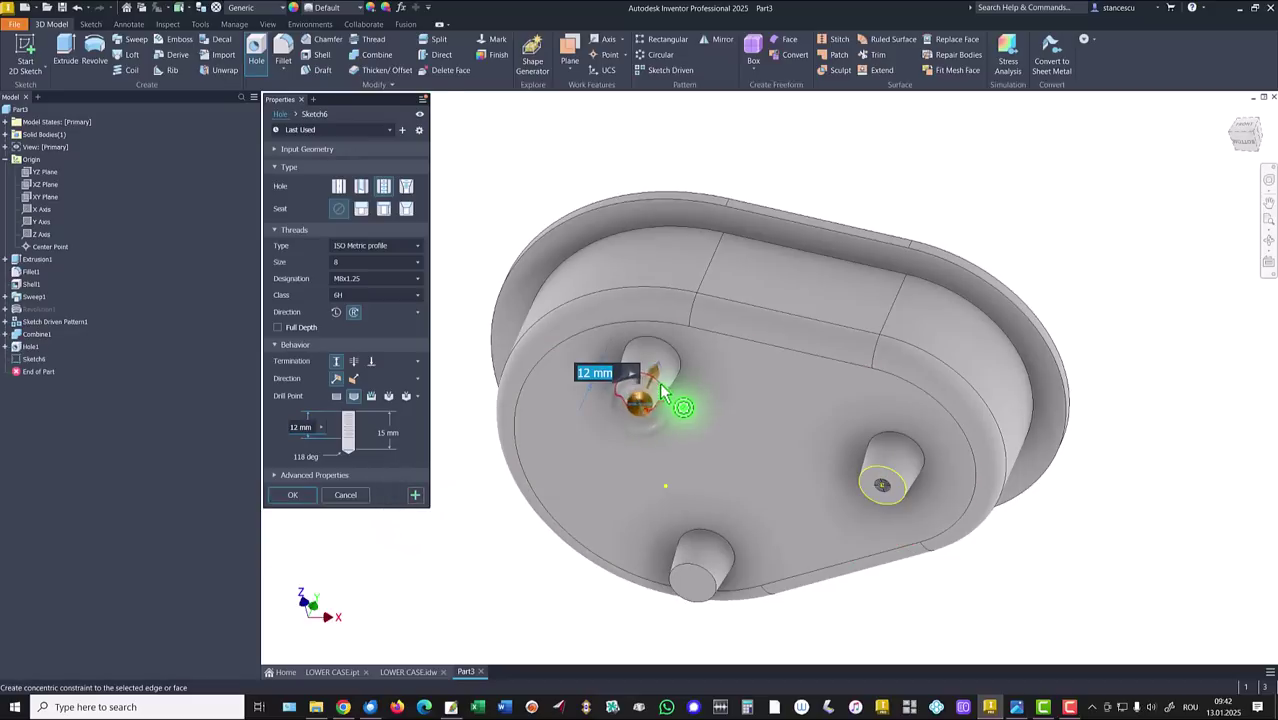
pyautogui.click(414, 497)
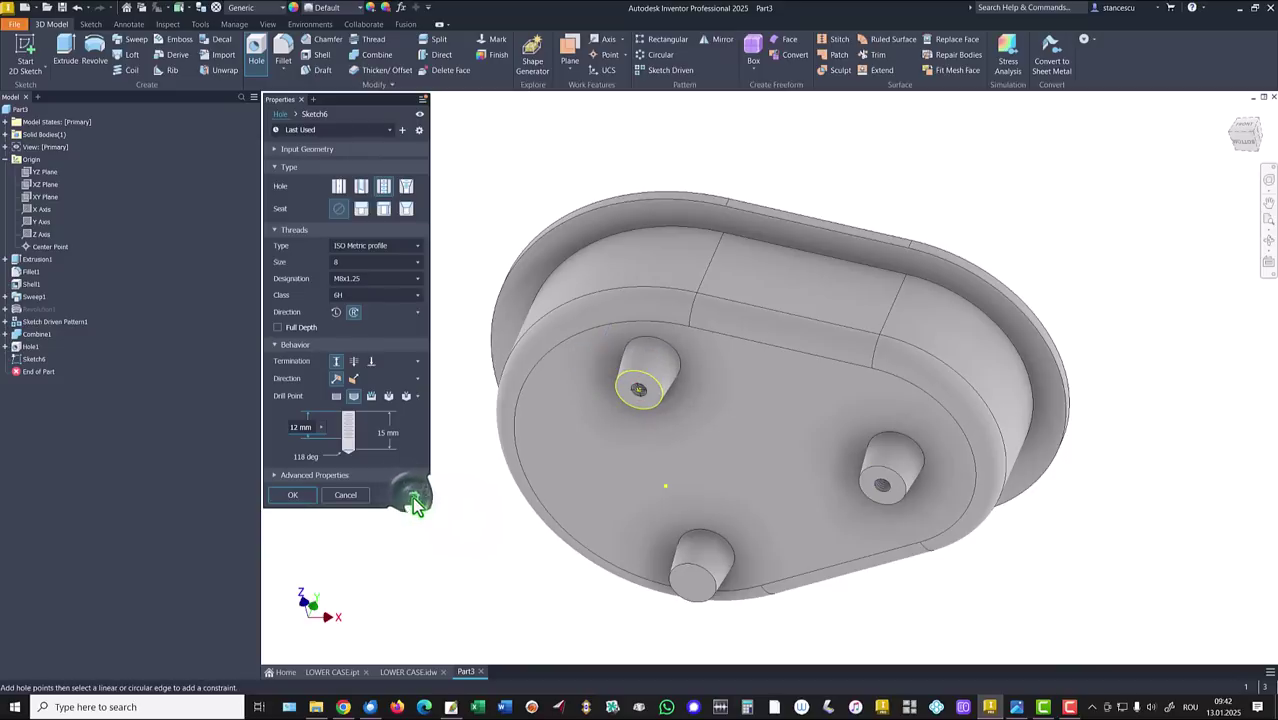
pyautogui.click(704, 583)
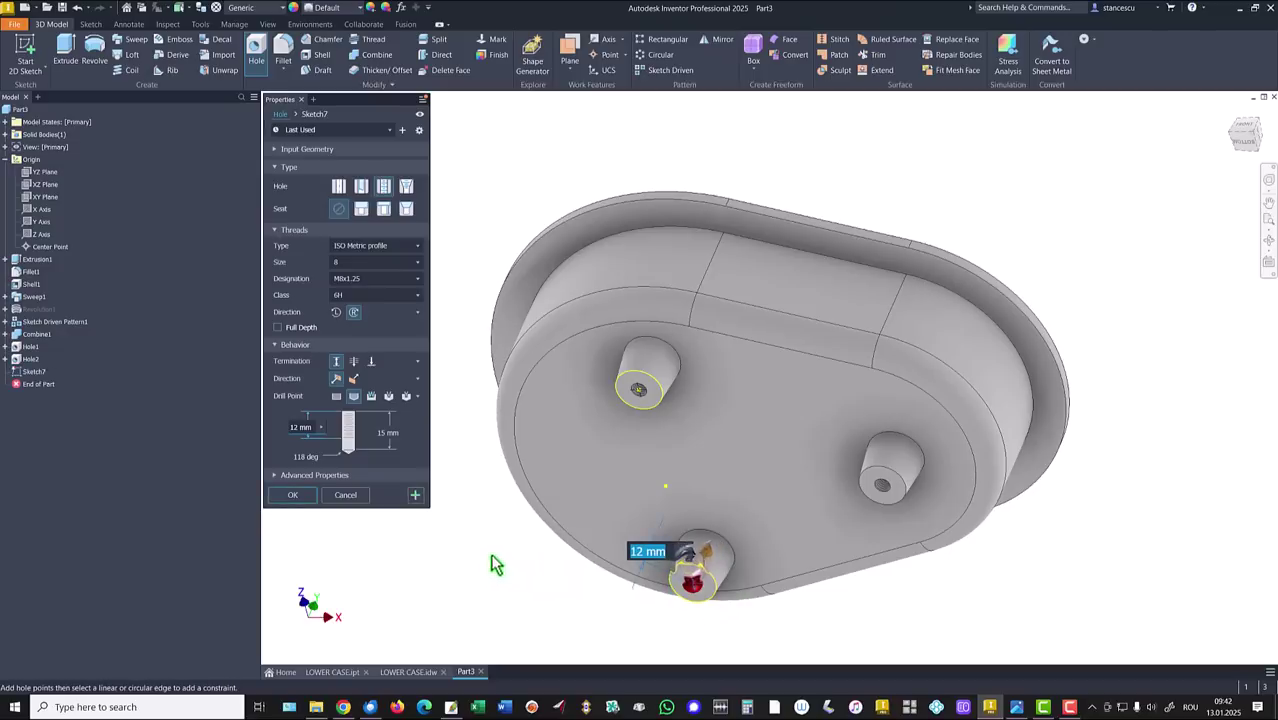
pyautogui.click(306, 501)
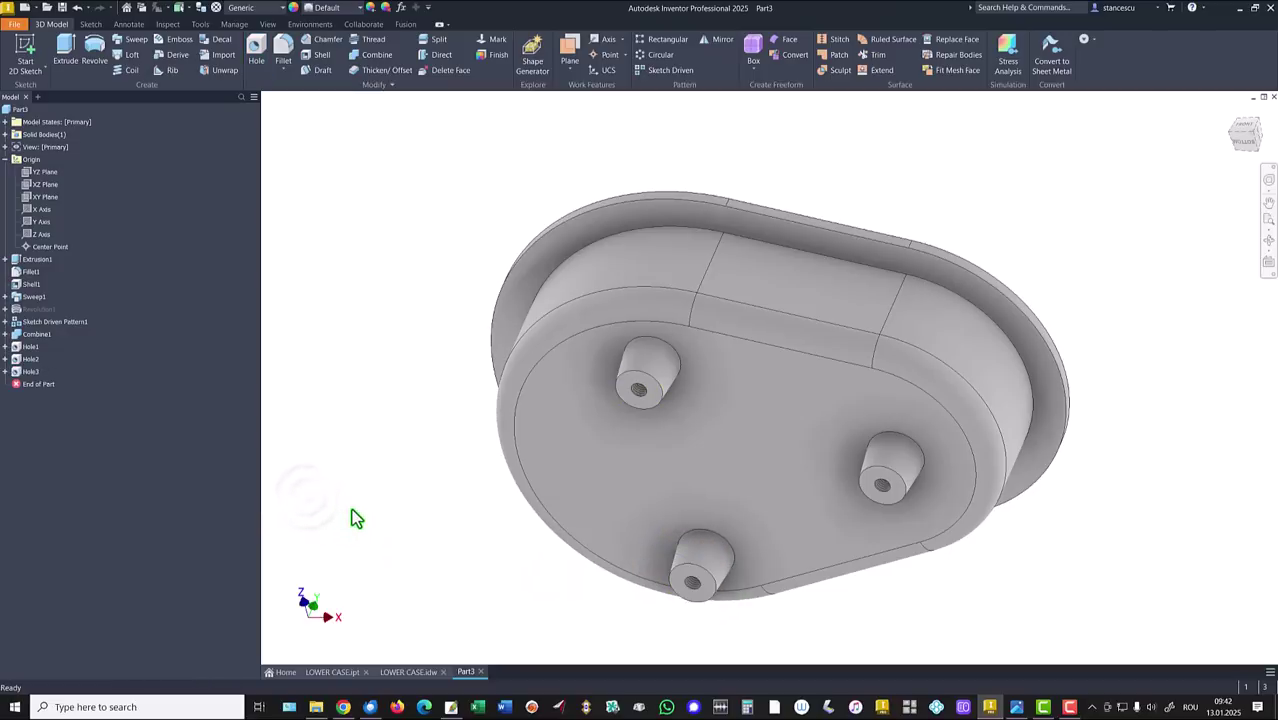
pyautogui.press('F6')
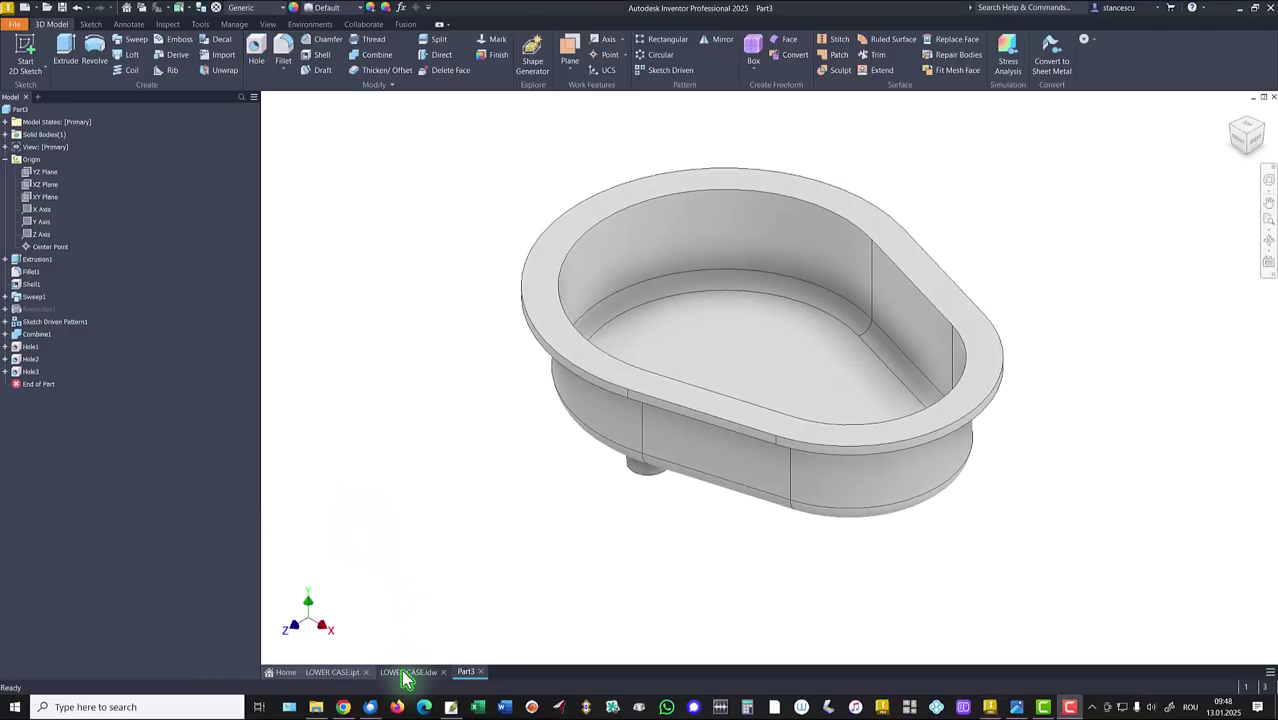
pyautogui.click(407, 672)
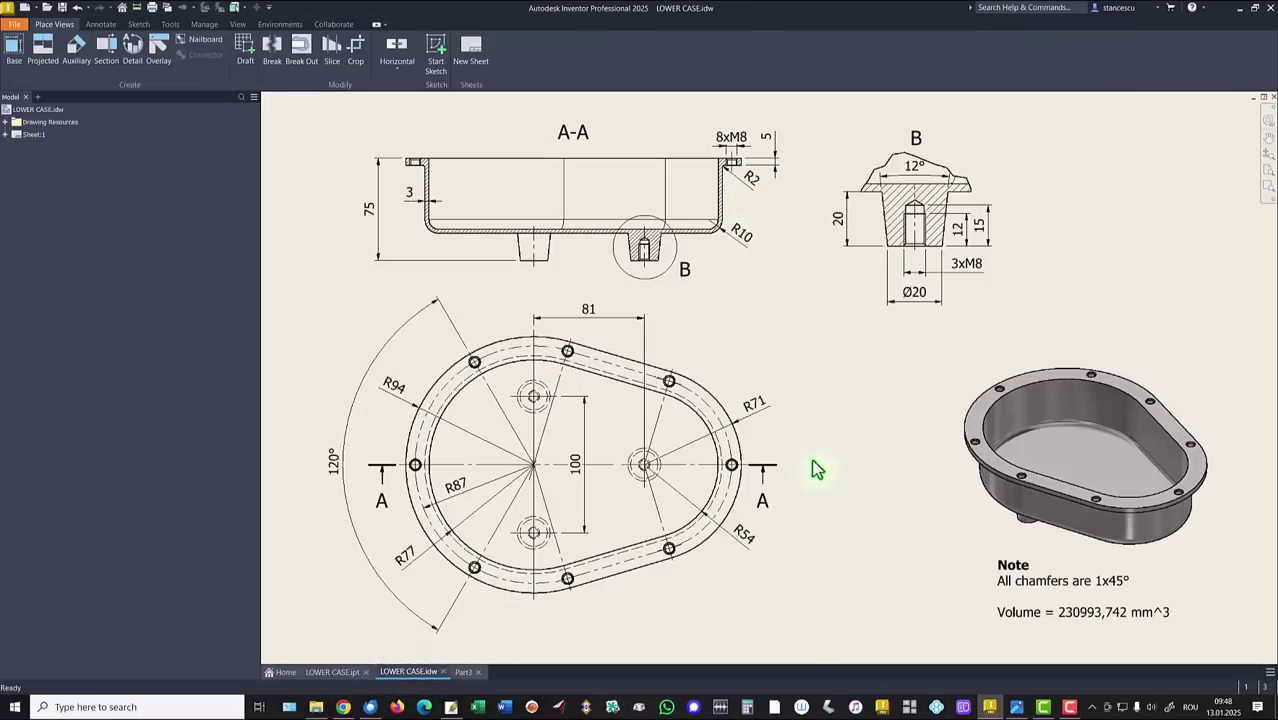
pyautogui.click(460, 673)
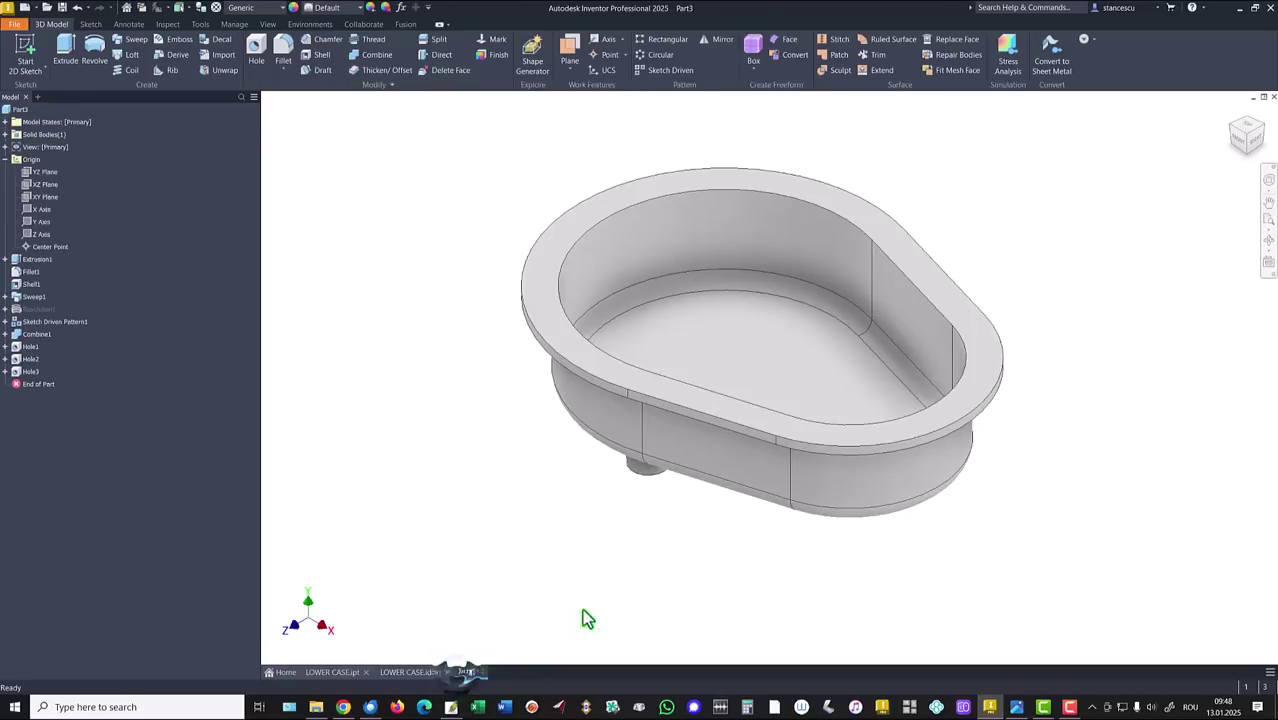
pyautogui.keyDown('shift'); pyautogui.moveTo(649, 569); pyautogui.dragTo(1025, 365, button='middle'); pyautogui.keyUp('shift')
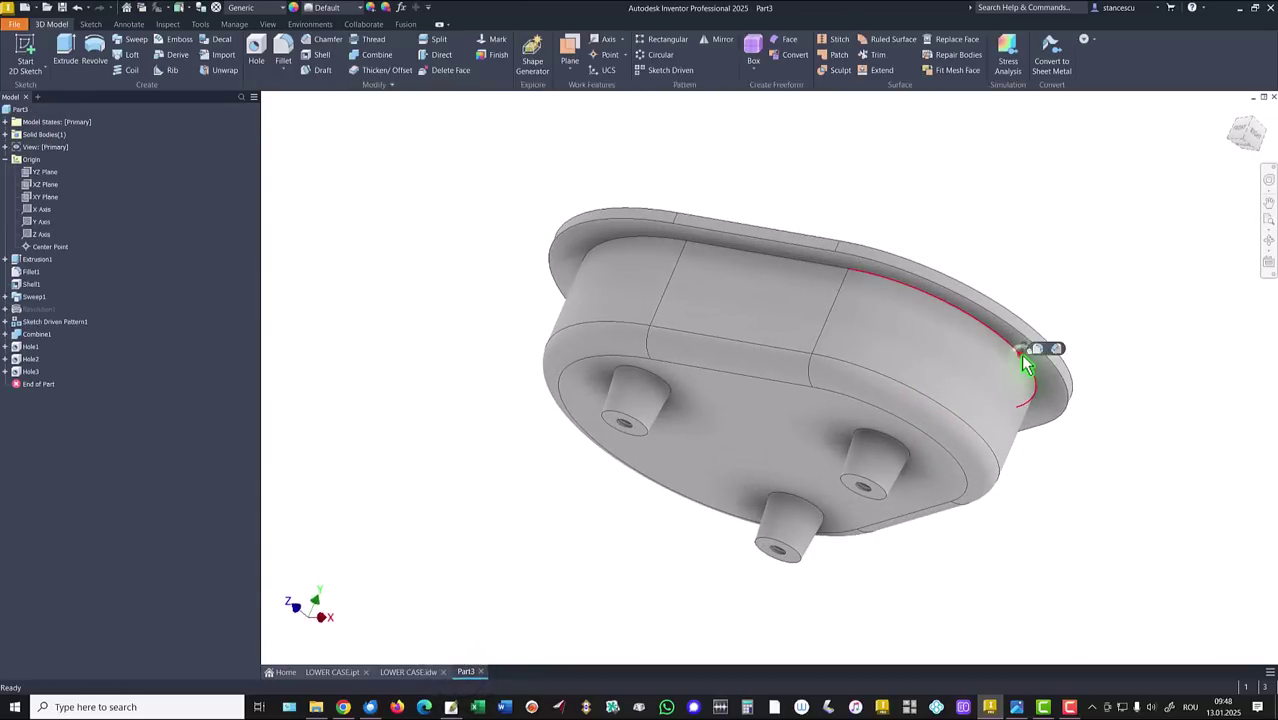
# Step: Fillet the four flange-to-outer-wall edges with a 2 mm radius
pyautogui.click(1023, 358)
pyautogui.press('f')
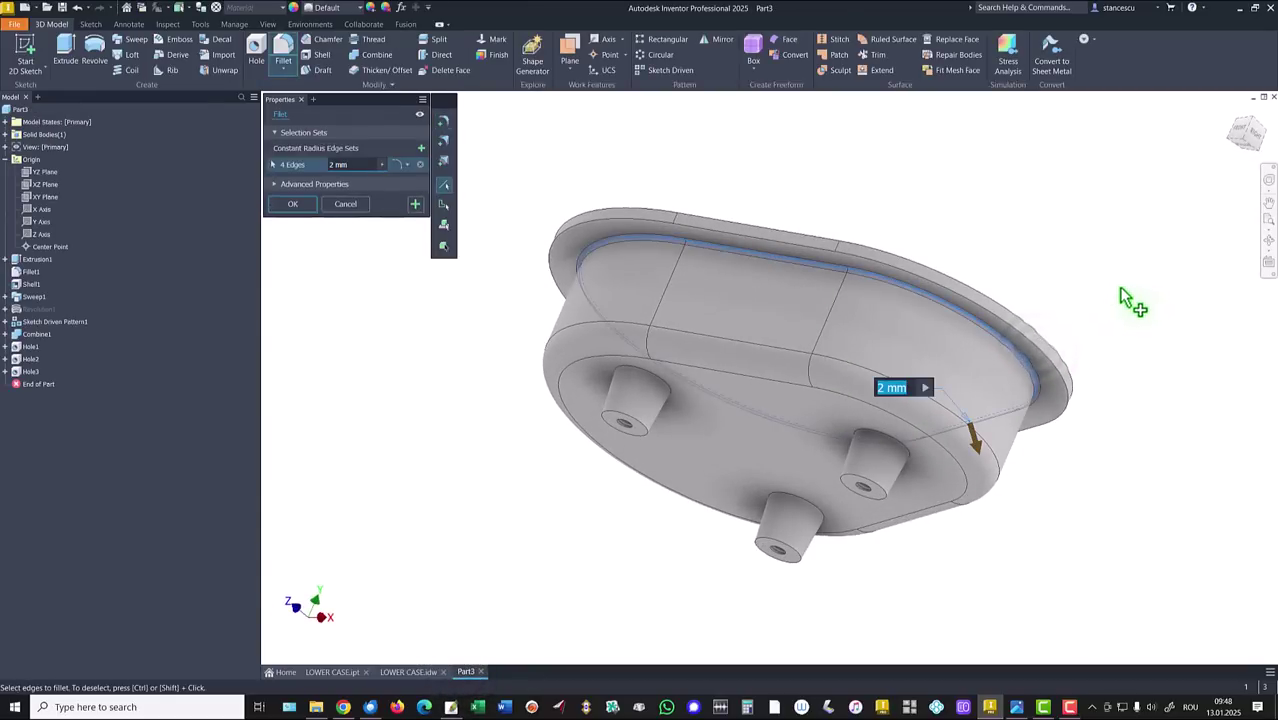
pyautogui.click(293, 204)
pyautogui.press('F6')
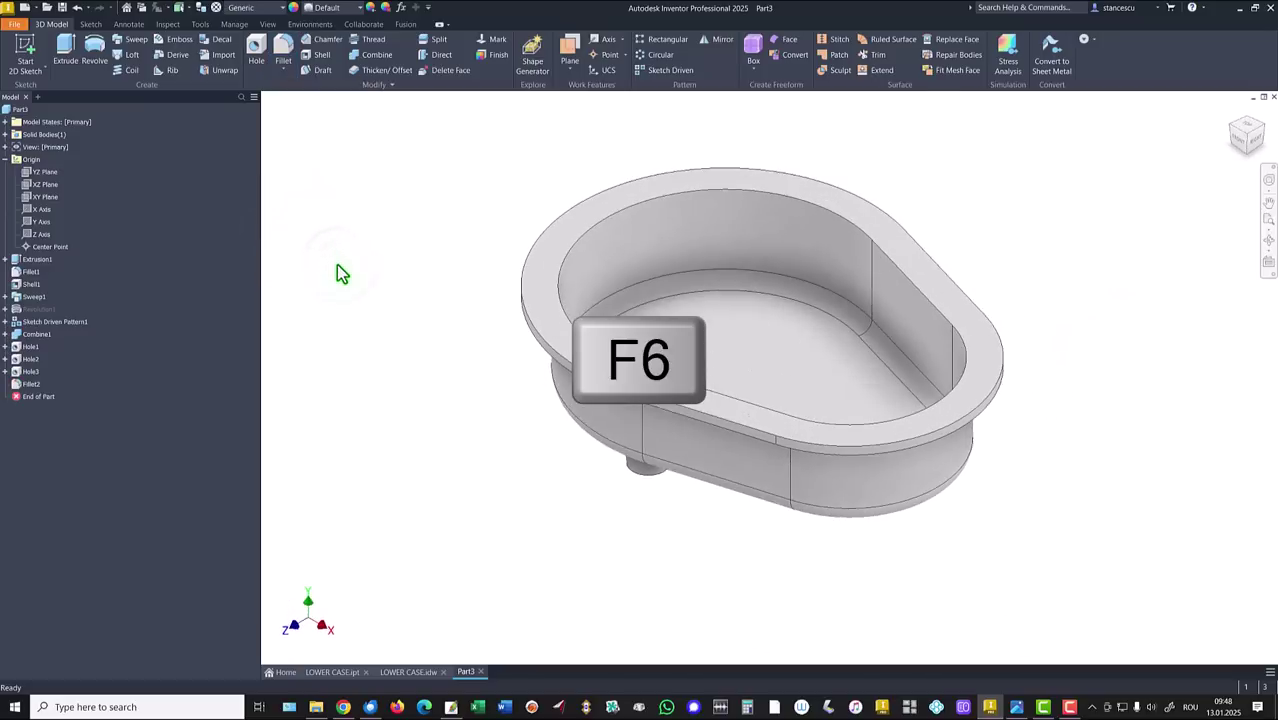
pyautogui.click(418, 674)
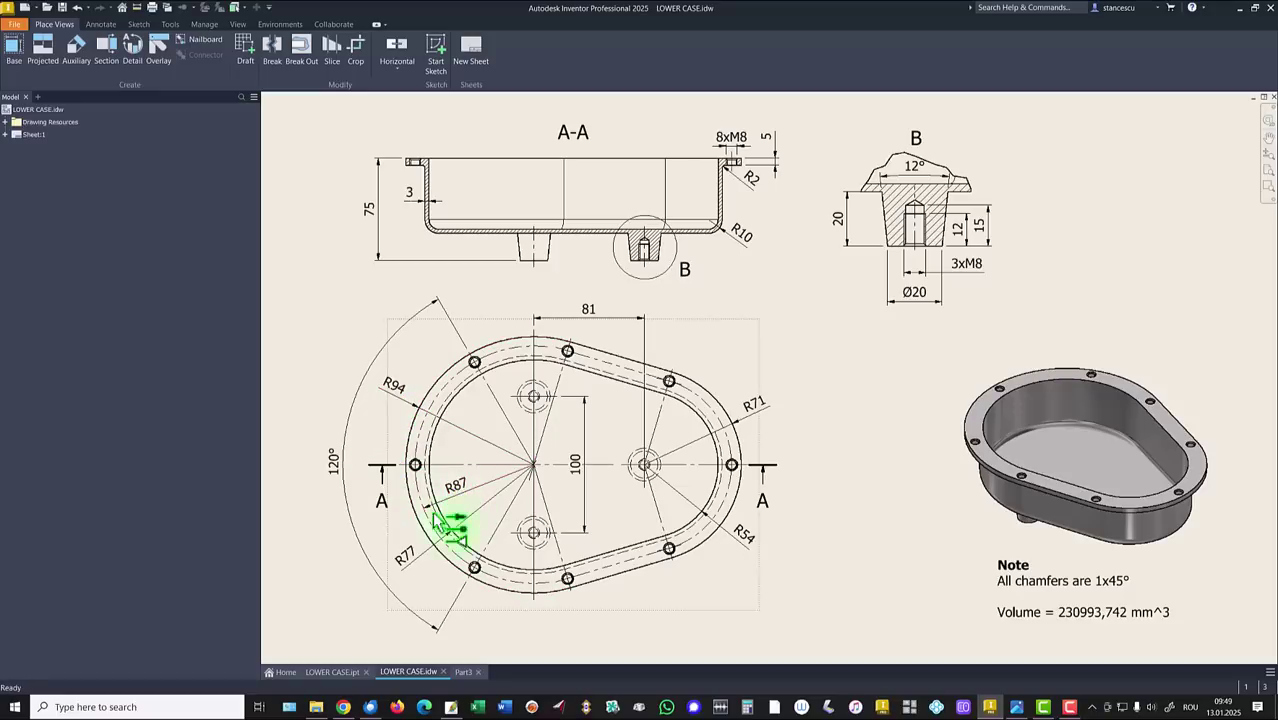
pyautogui.click(464, 672)
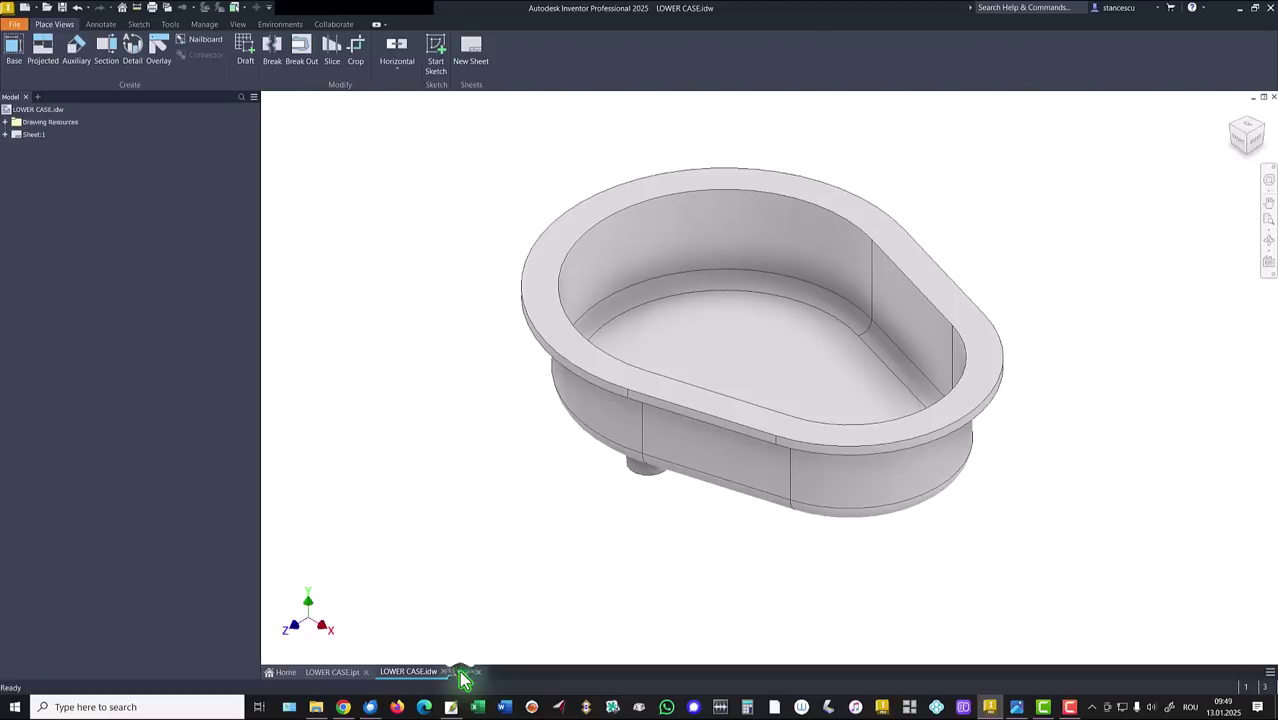
# Step: Start a sketch on the flange top face and project its four outer edges
pyautogui.click(545, 272)
pyautogui.click(627, 256)
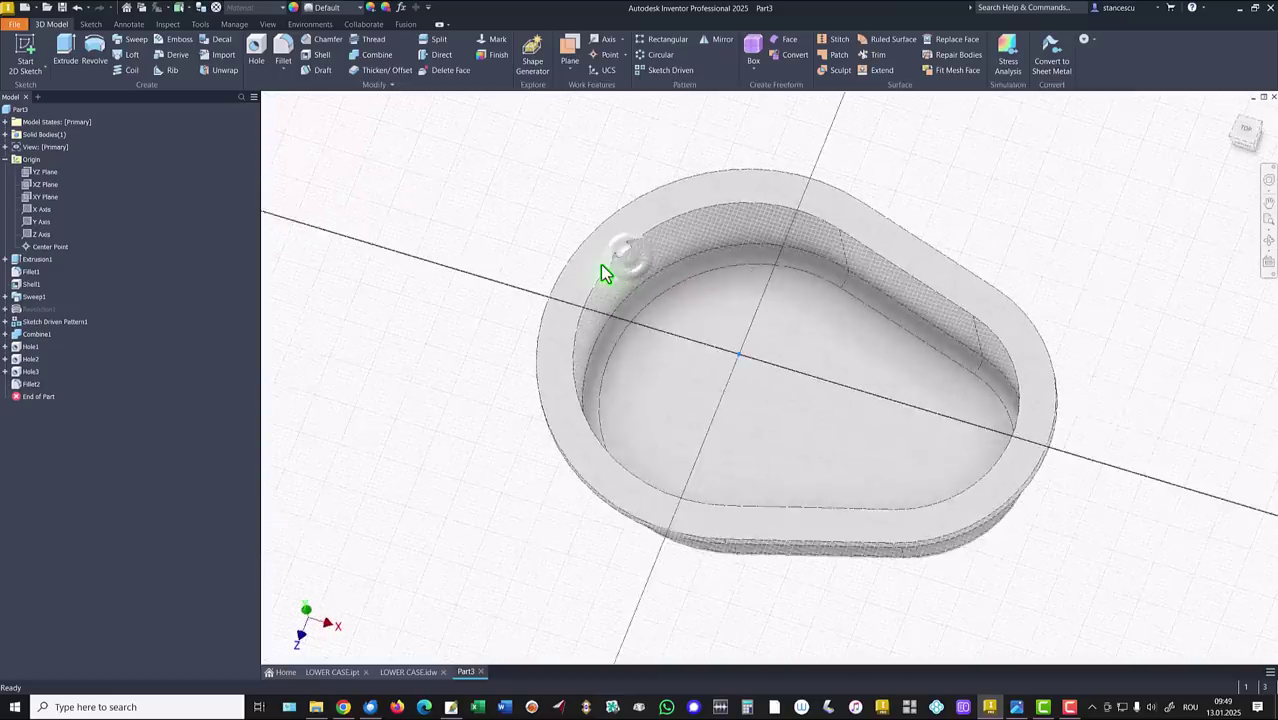
pyautogui.click(588, 281)
pyautogui.click(900, 207)
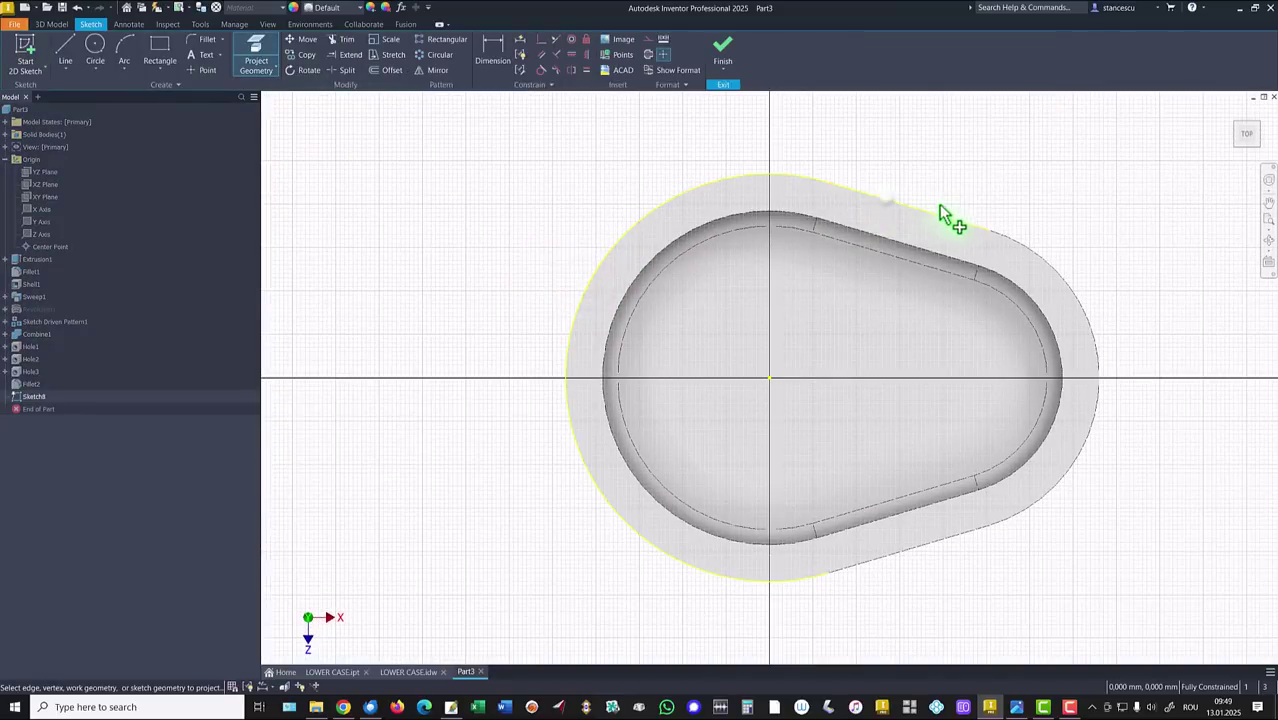
pyautogui.click(1027, 242)
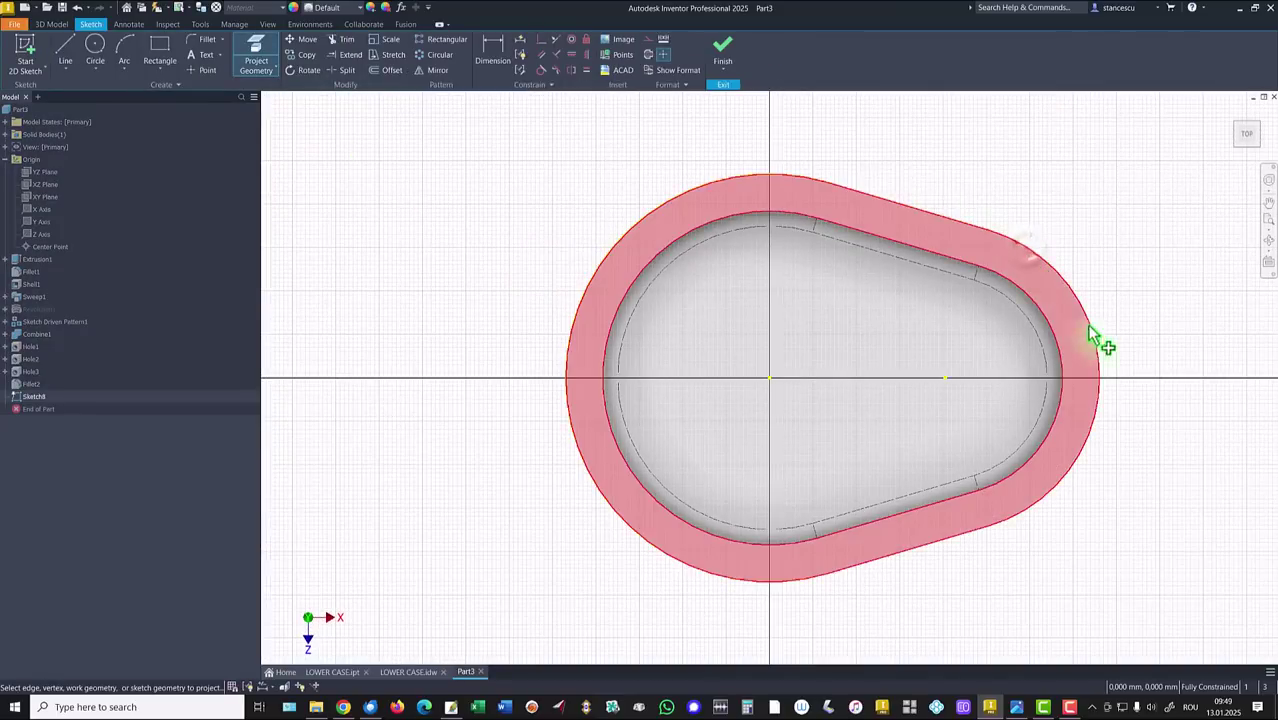
pyautogui.click(951, 540)
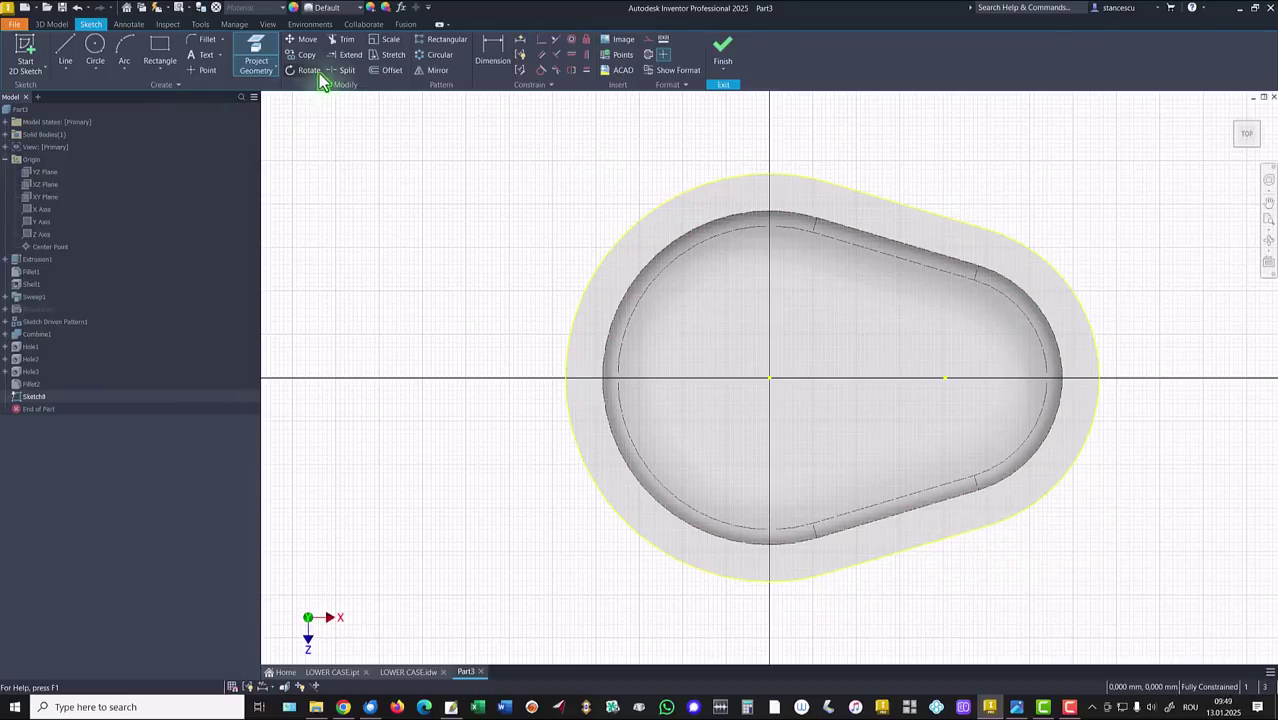
# Step: Offset the projected teardrop outline inward within the flange
pyautogui.click(385, 75)
pyautogui.click(655, 230)
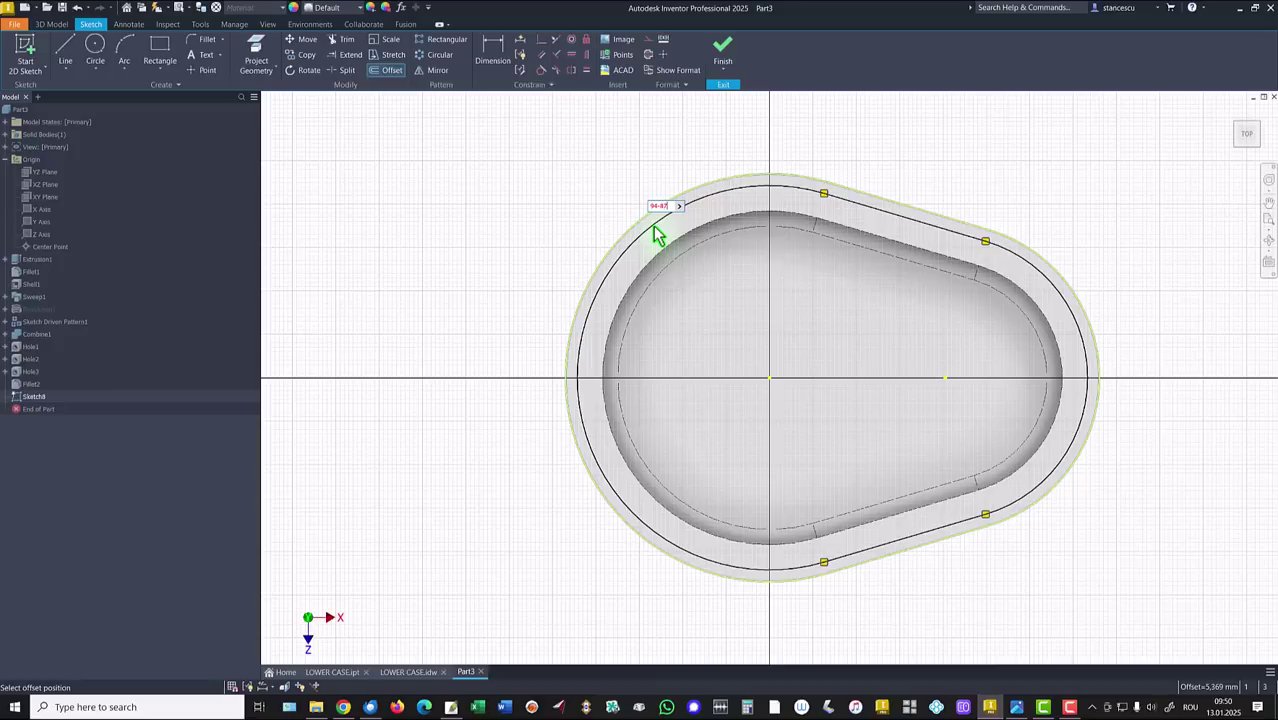
pyautogui.click(657, 234)
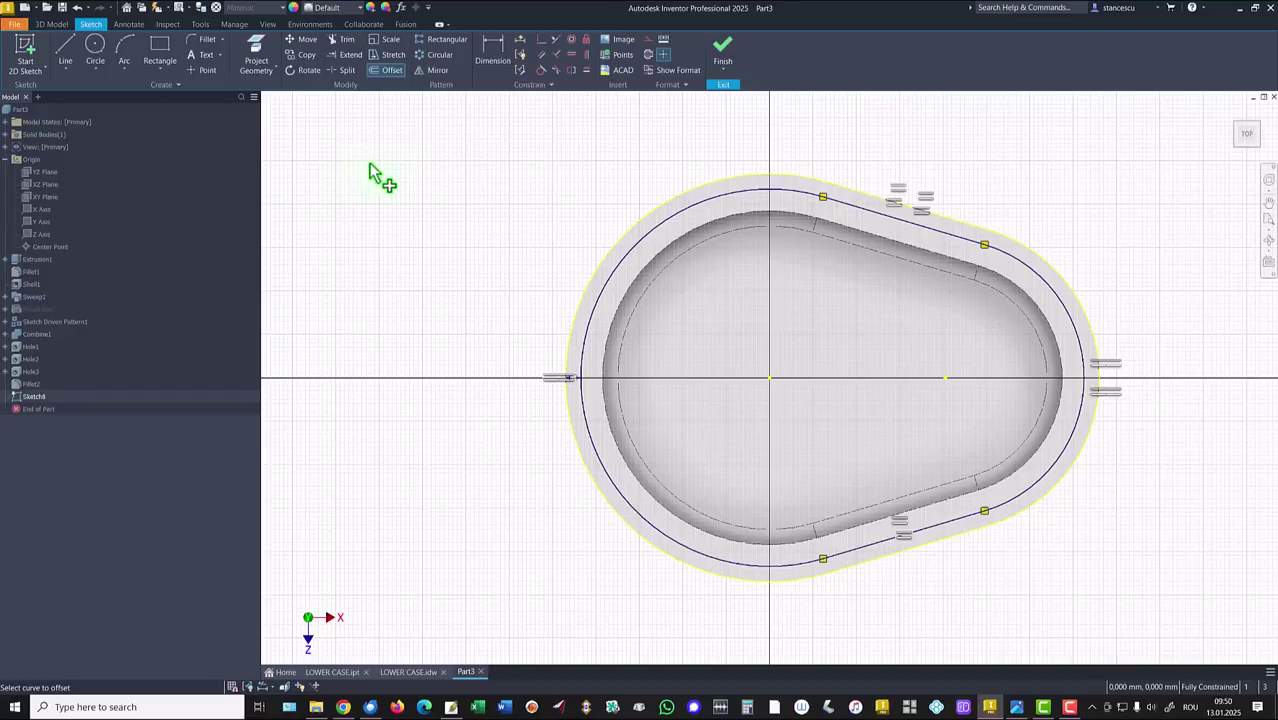
# Step: Place seven sketch points around the offset teardrop loop
pyautogui.click(205, 74)
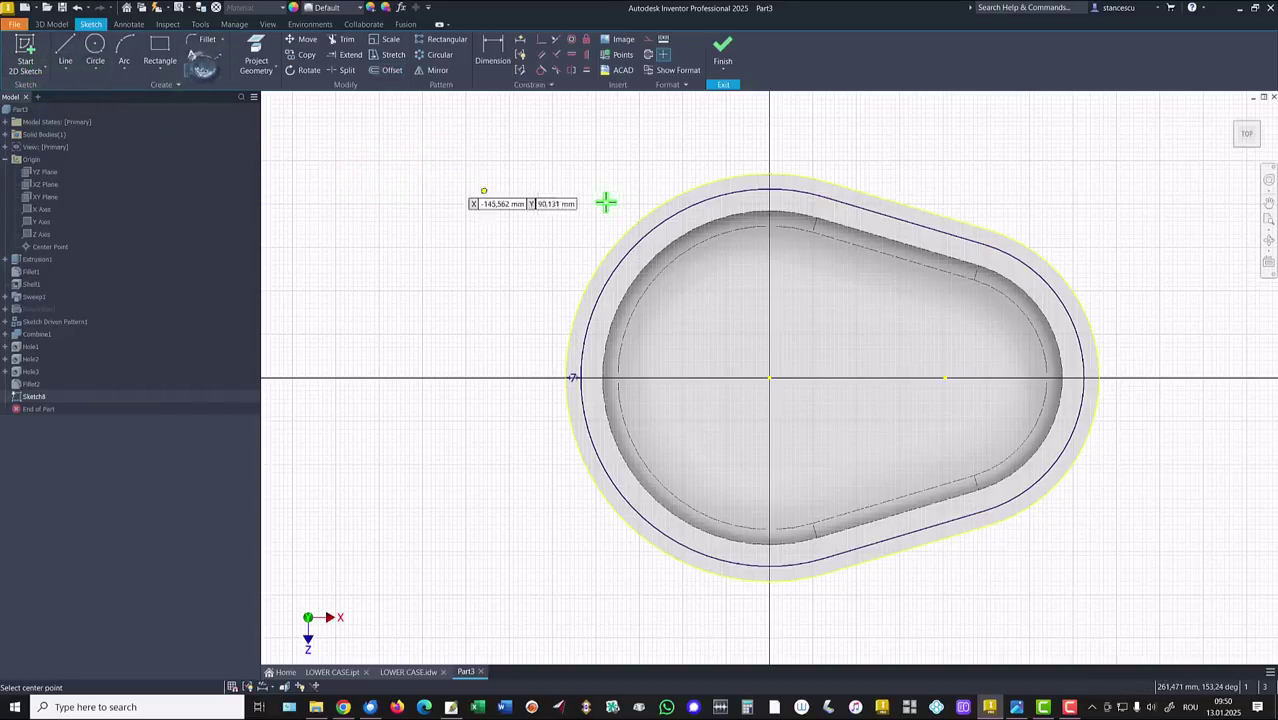
pyautogui.click(670, 217)
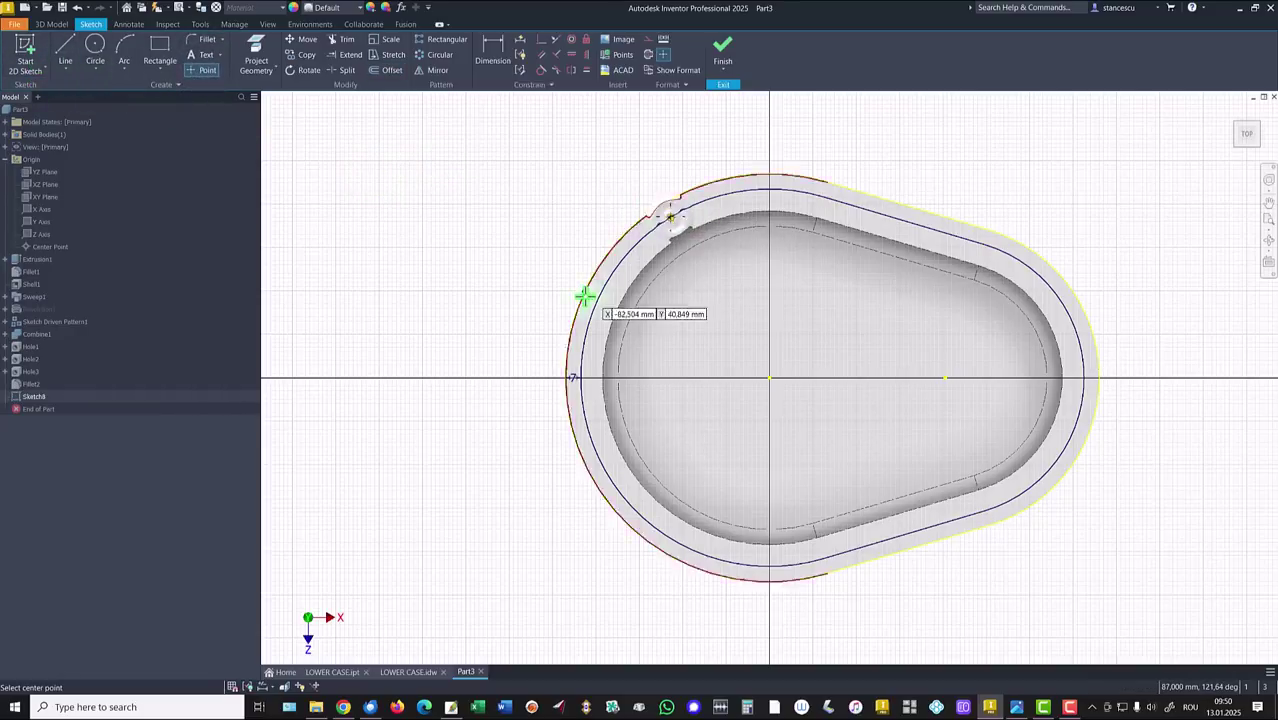
pyautogui.click(578, 377)
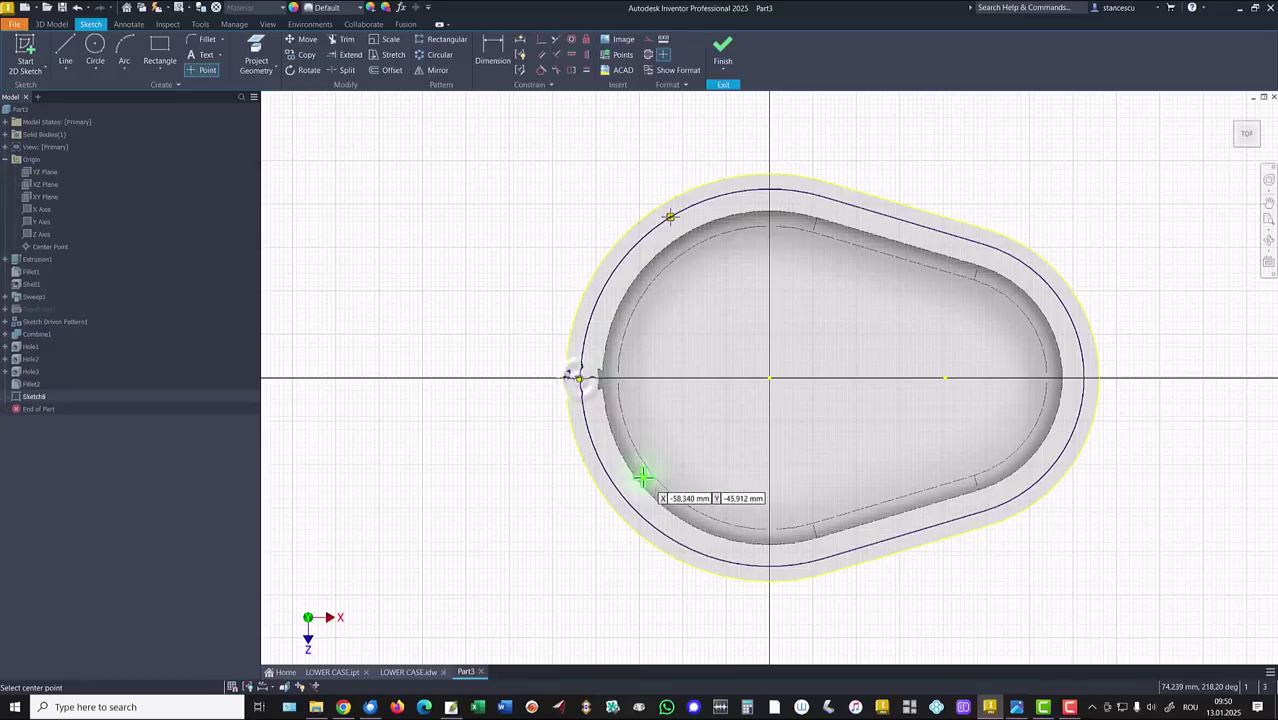
pyautogui.click(662, 536)
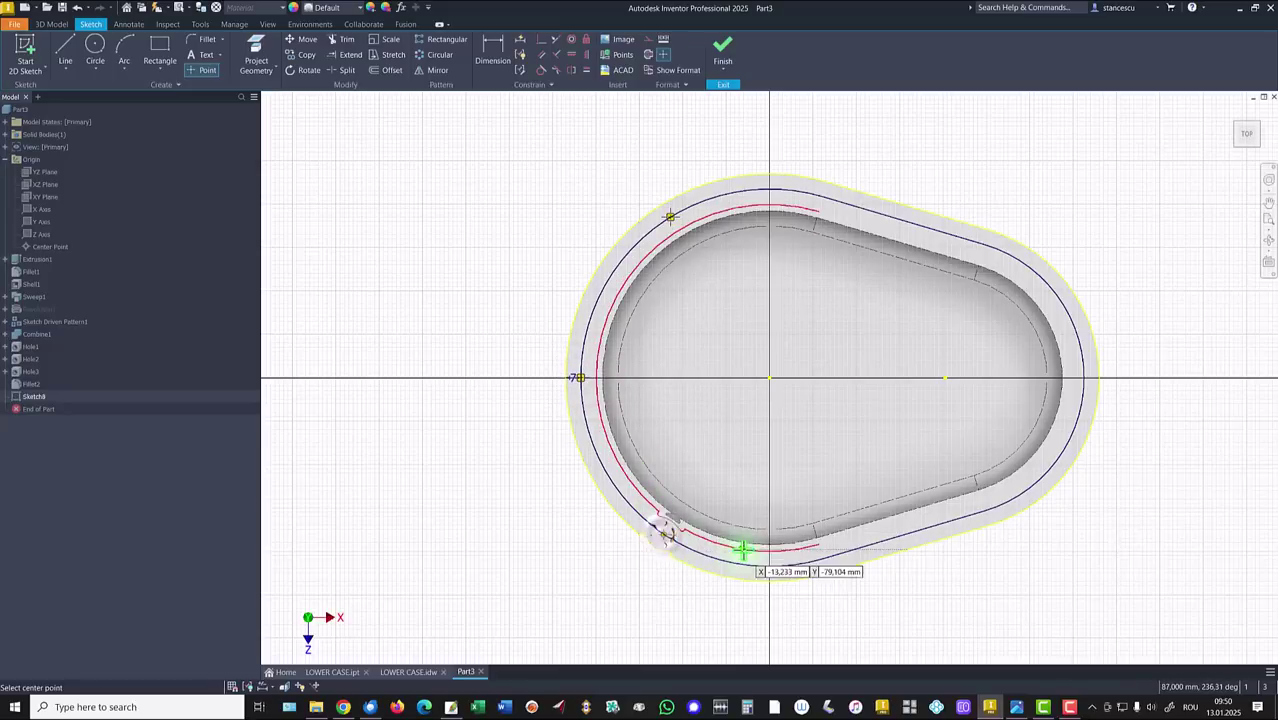
pyautogui.click(823, 558)
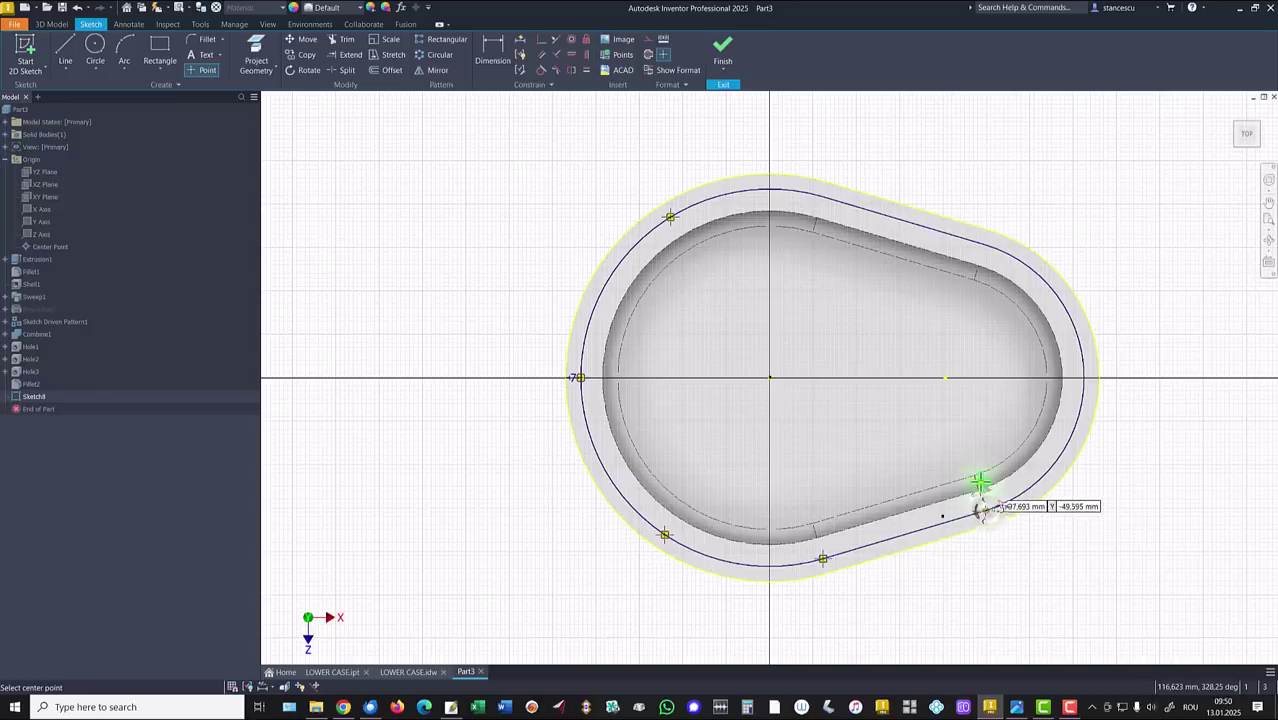
pyautogui.click(985, 511)
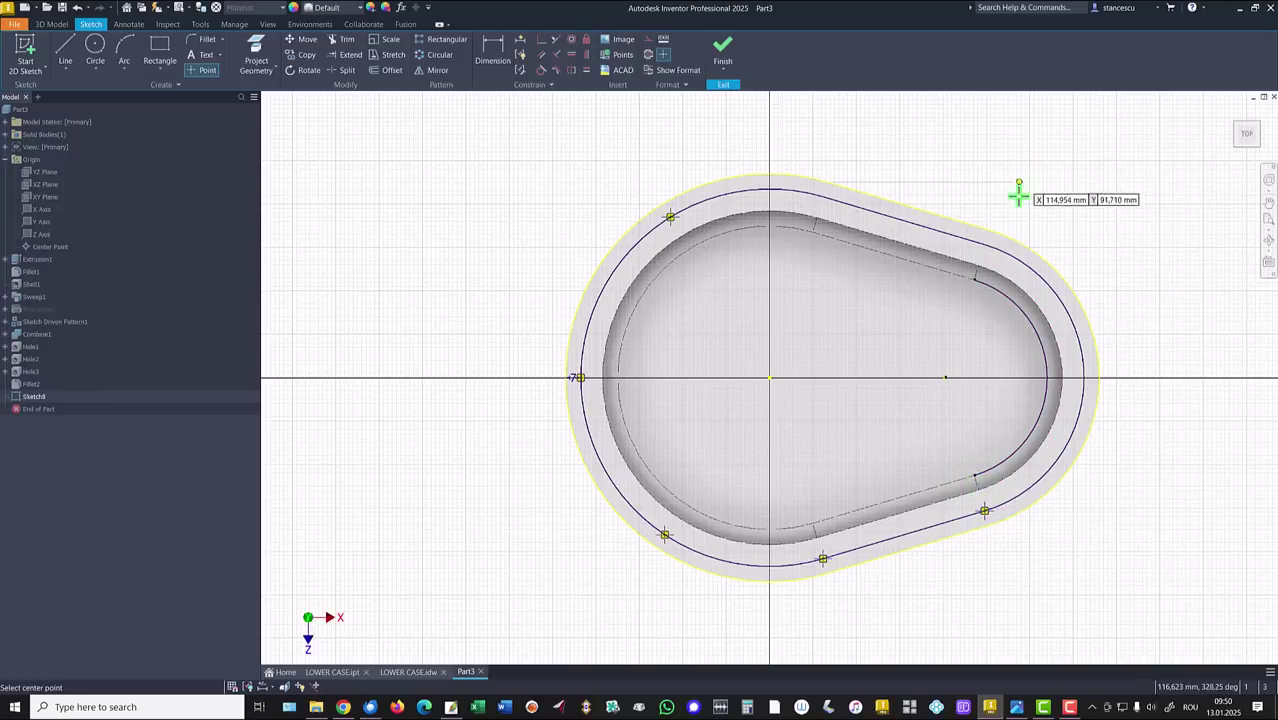
pyautogui.click(985, 244)
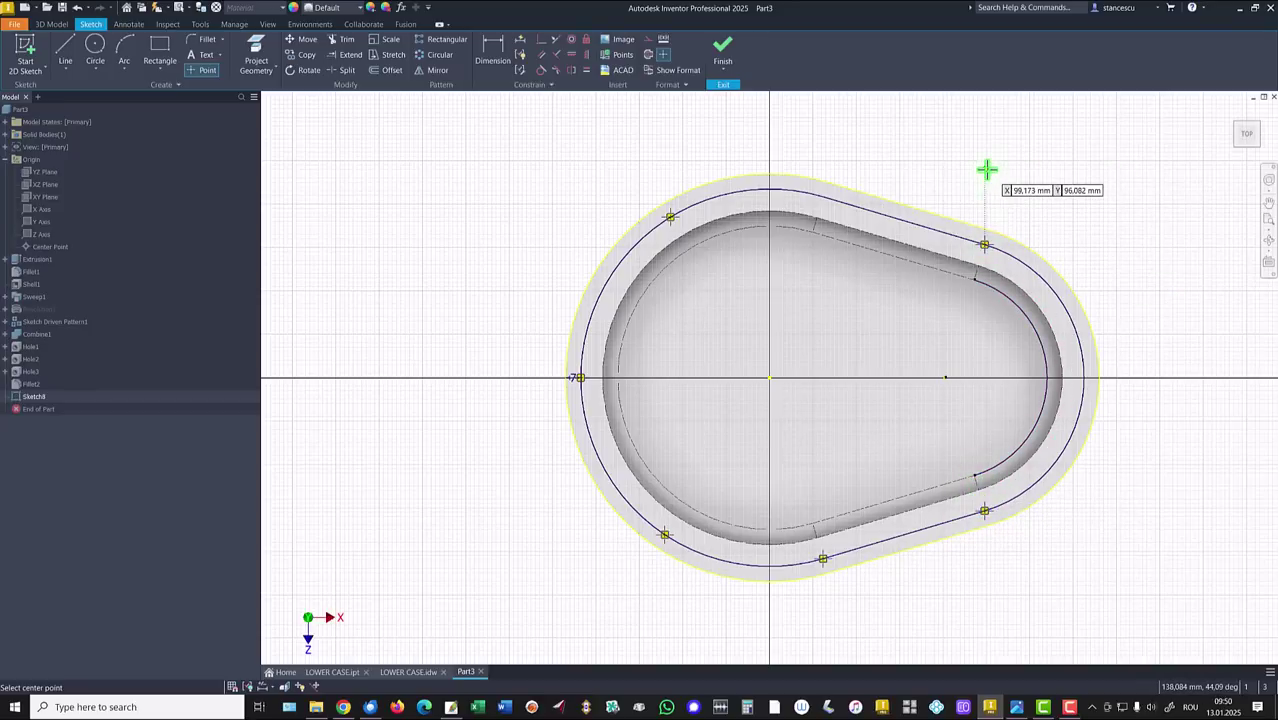
pyautogui.click(824, 196)
# Step: Draw two lines from the upper-left point through the origin to the lower-left point
pyautogui.click(74, 58)
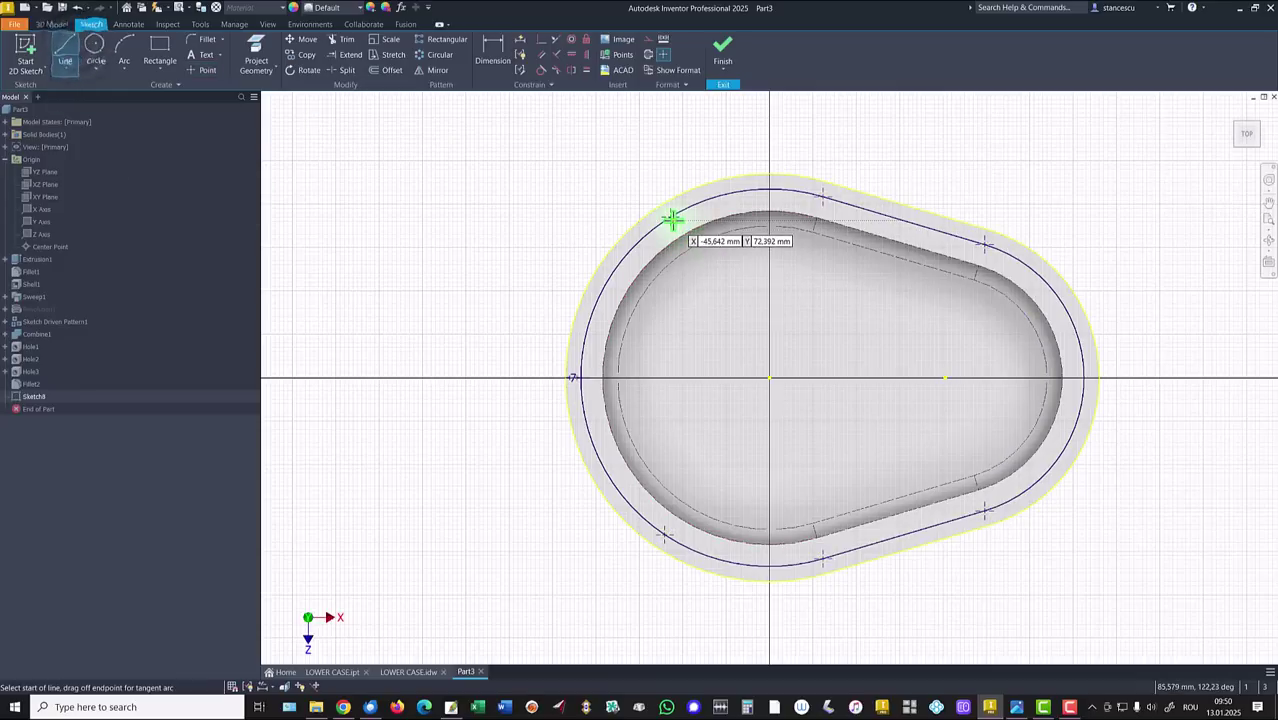
pyautogui.click(669, 217)
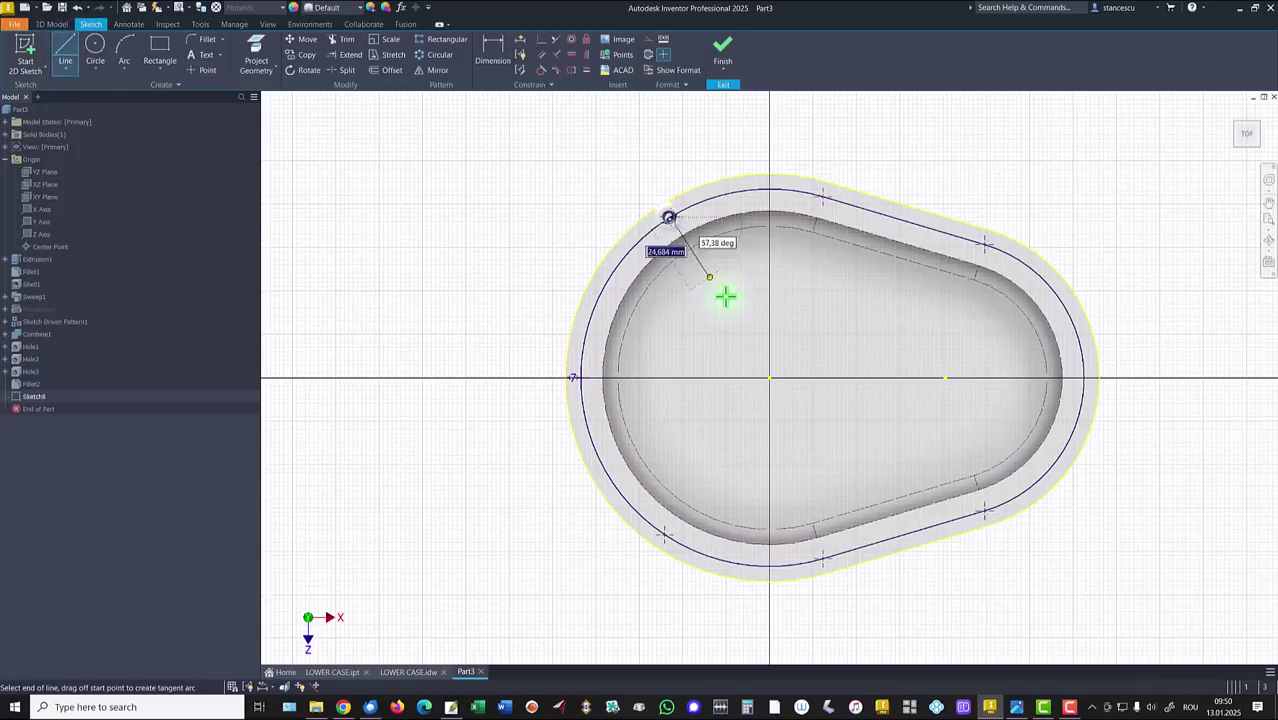
pyautogui.click(767, 380)
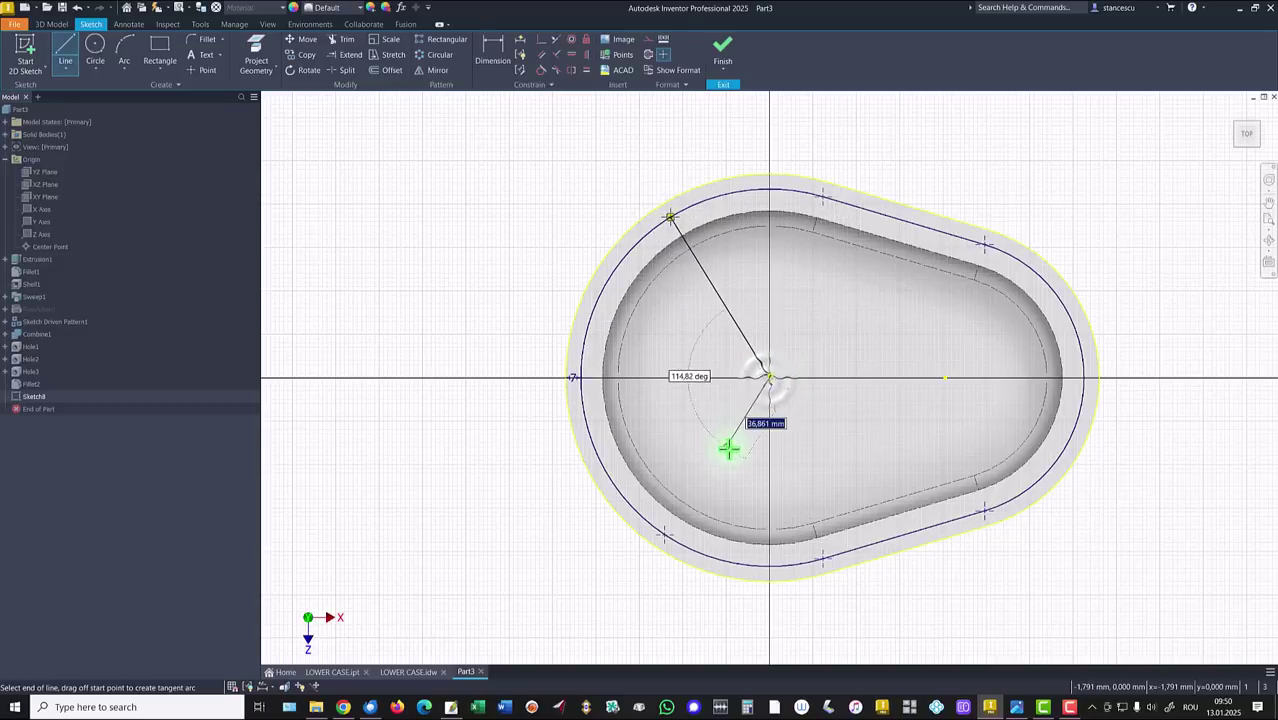
pyautogui.doubleClick(663, 537)
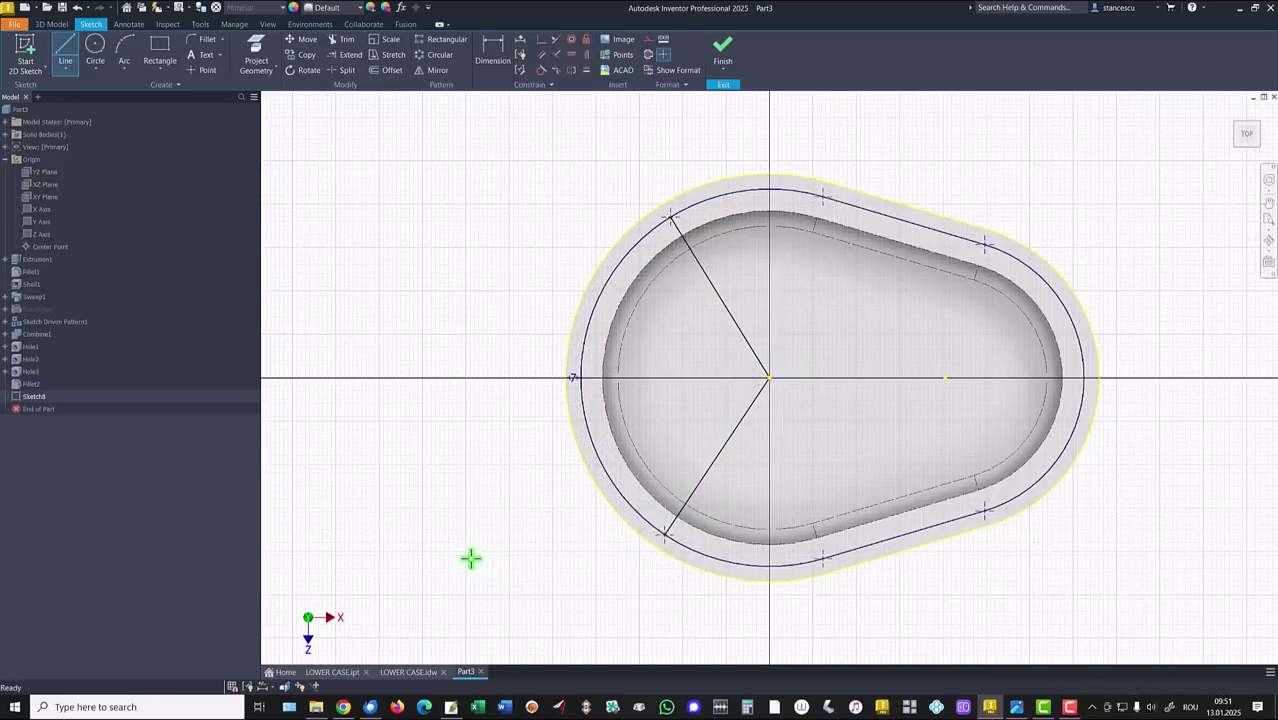
# Step: Check the LOWER CASE.idw reference drawing, then return to the Part3 sketch
pyautogui.press('Escape')
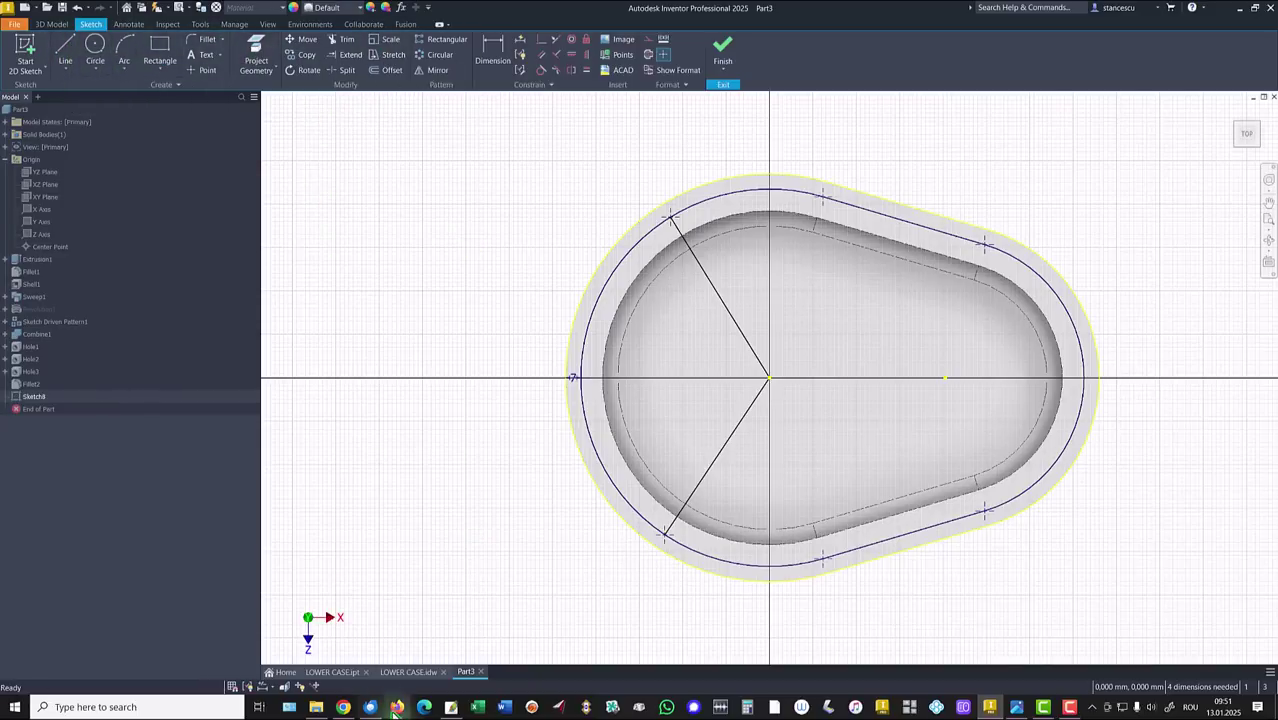
pyautogui.click(414, 672)
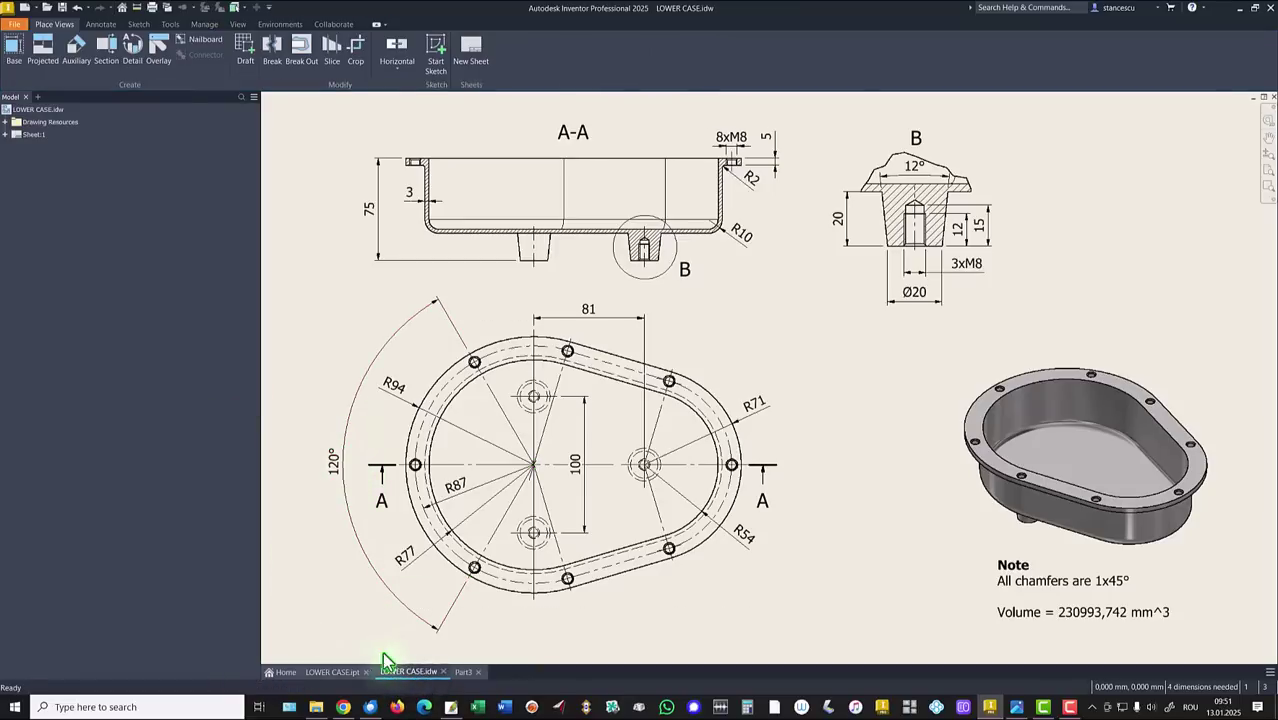
pyautogui.click(465, 672)
# Step: Dimension the angle between the two radial lines as 120°
pyautogui.click(490, 48)
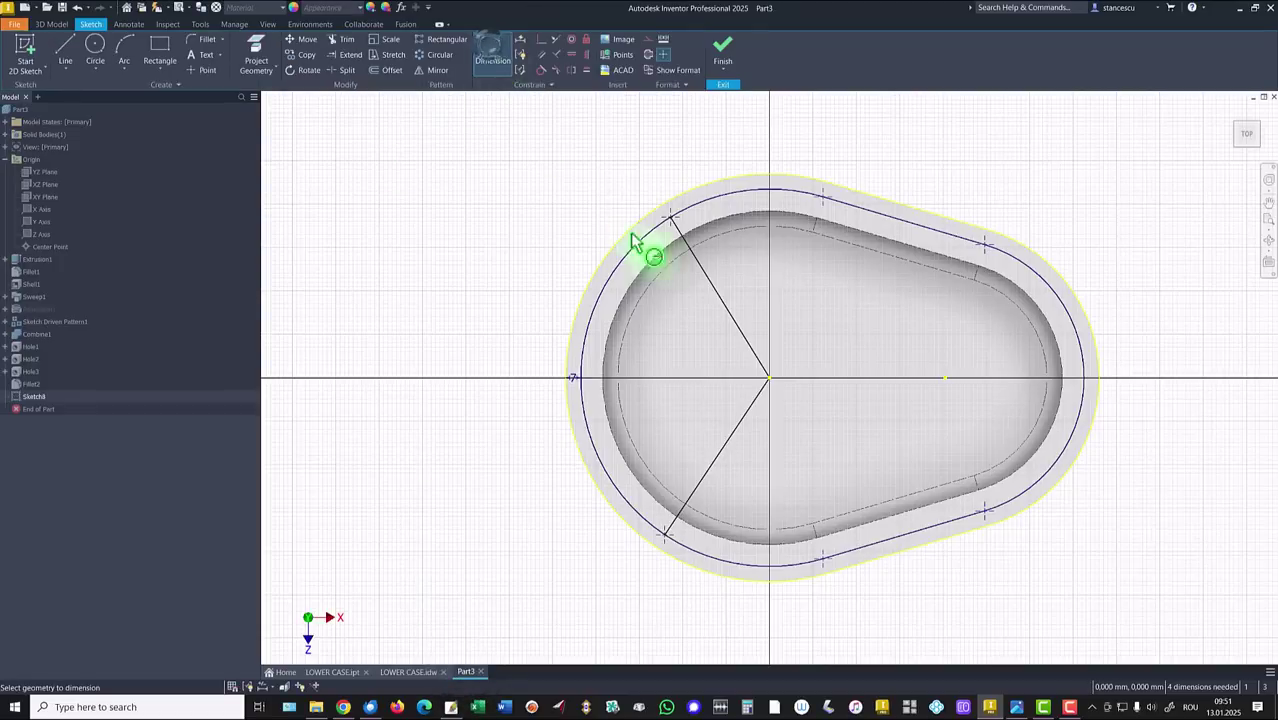
pyautogui.click(715, 302)
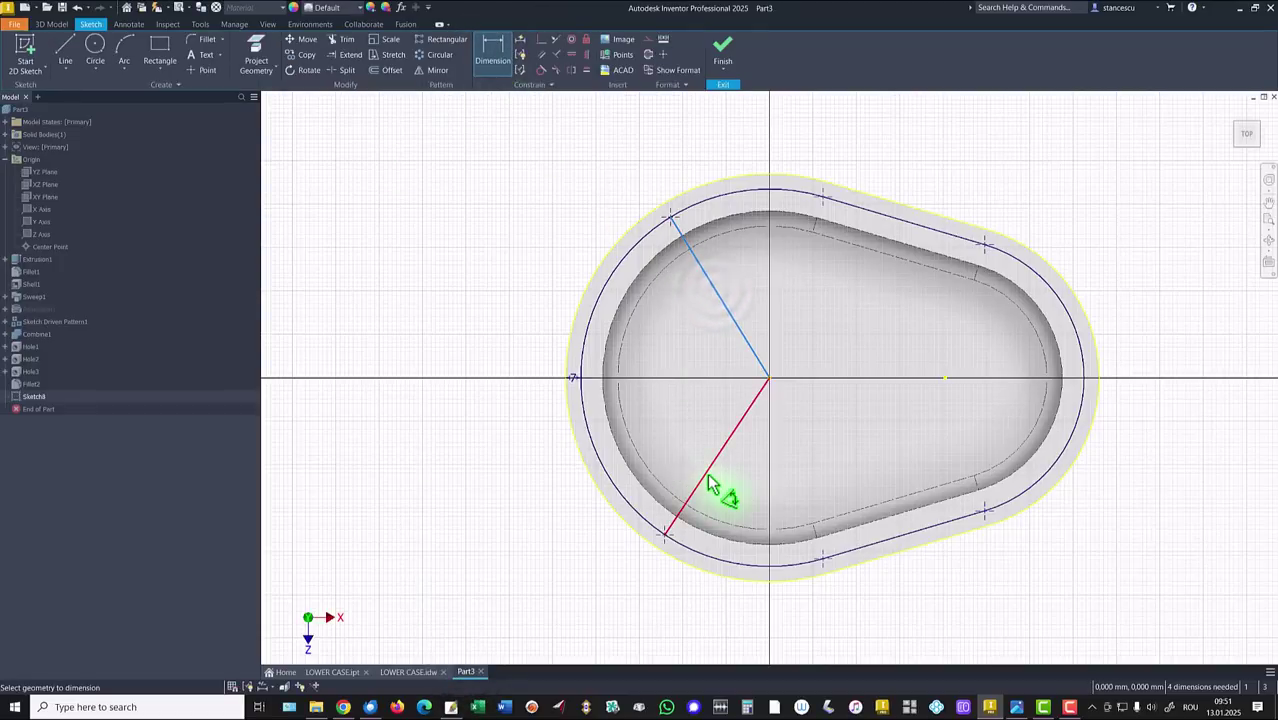
pyautogui.click(701, 476)
pyautogui.click(516, 450)
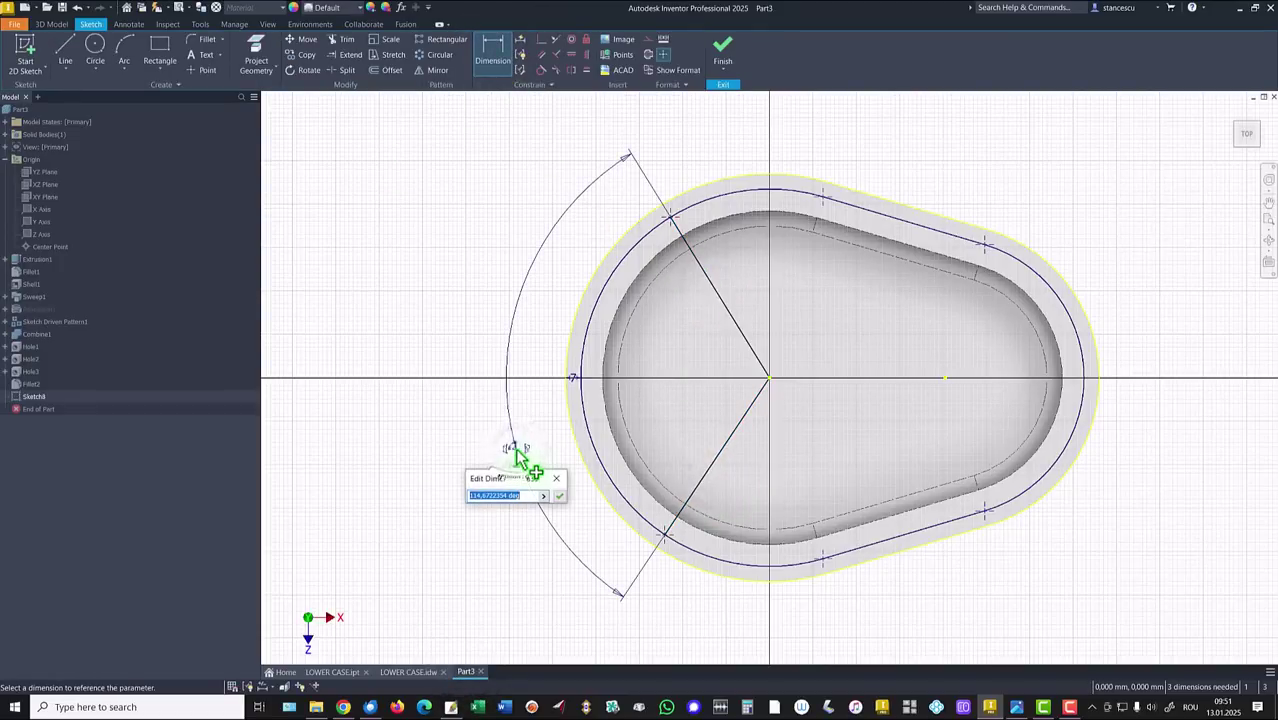
pyautogui.write('120')
pyautogui.press('Return')
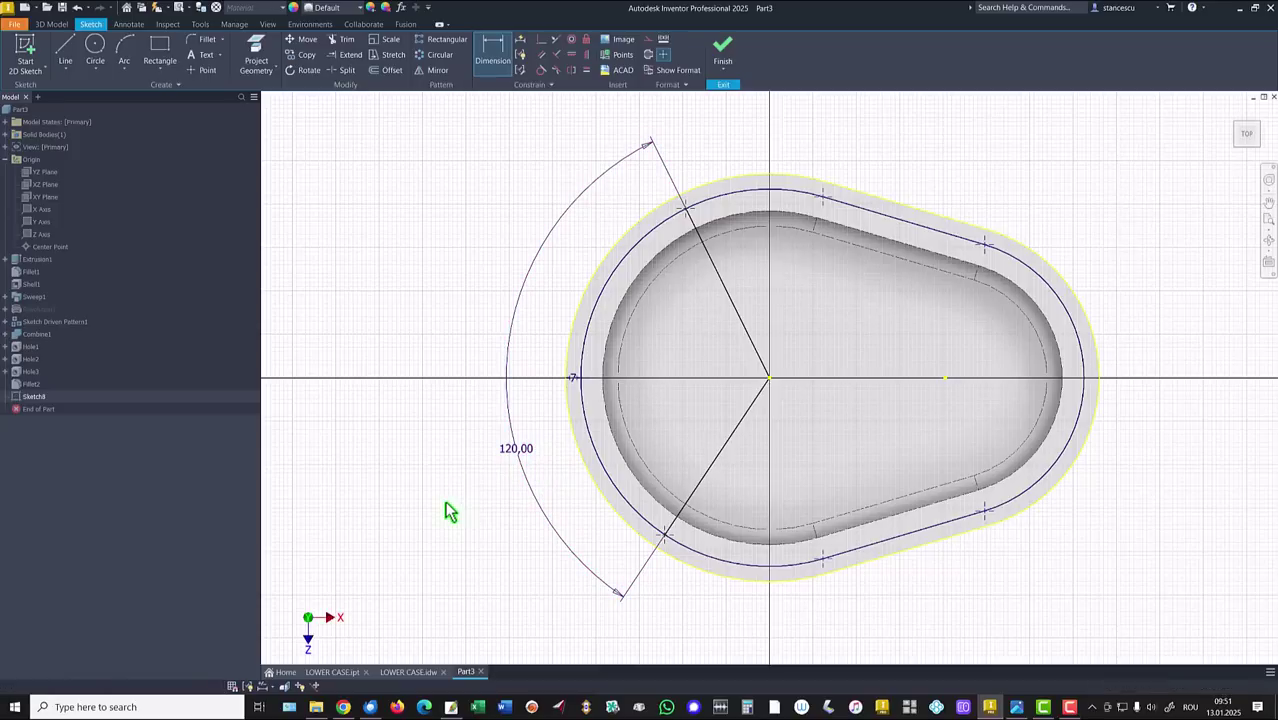
pyautogui.press('Escape')
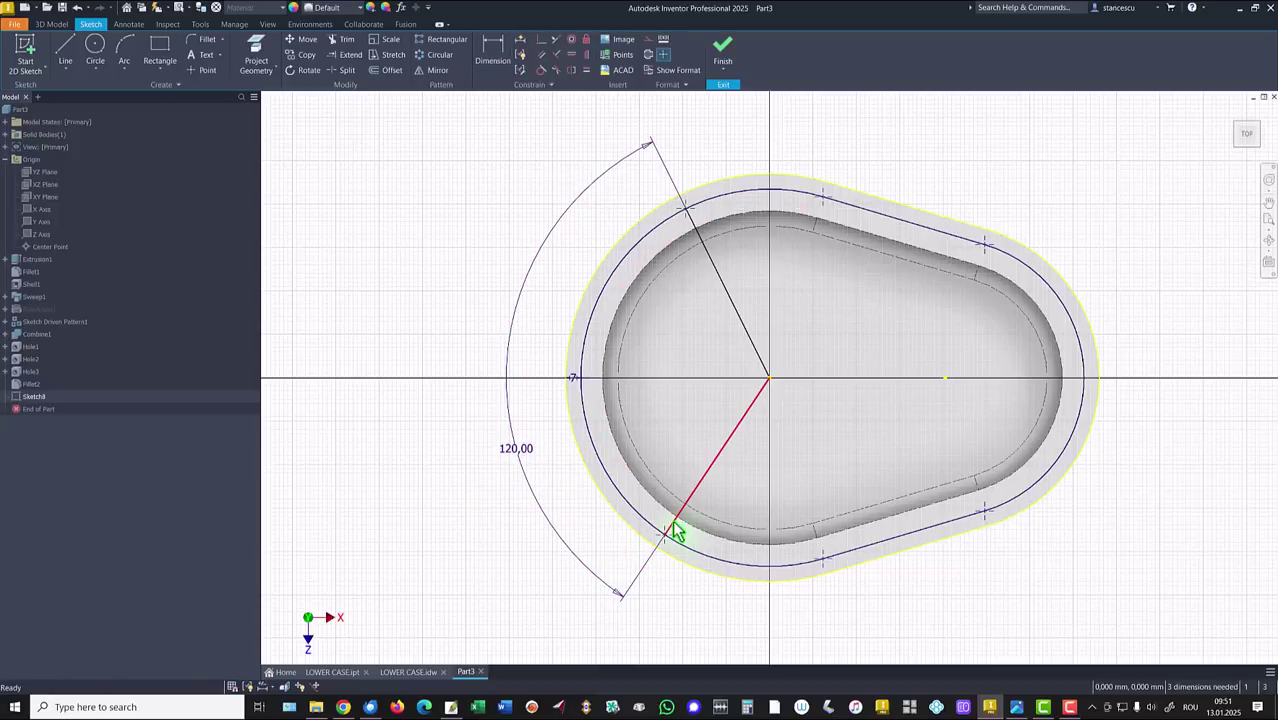
# Step: Make the radial lines' shared vertex coincident with the sketch centre point
pyautogui.moveTo(675, 532); pyautogui.dragTo(652, 532)
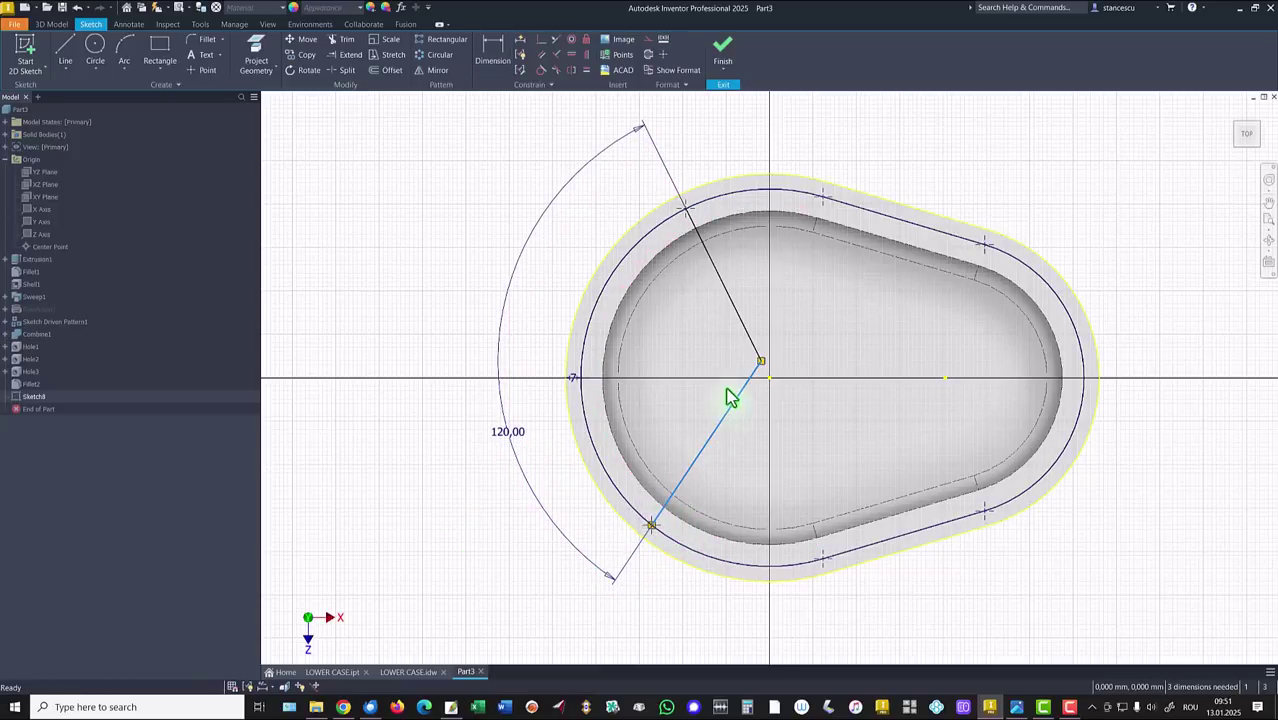
pyautogui.moveTo(763, 372); pyautogui.dragTo(763, 372)
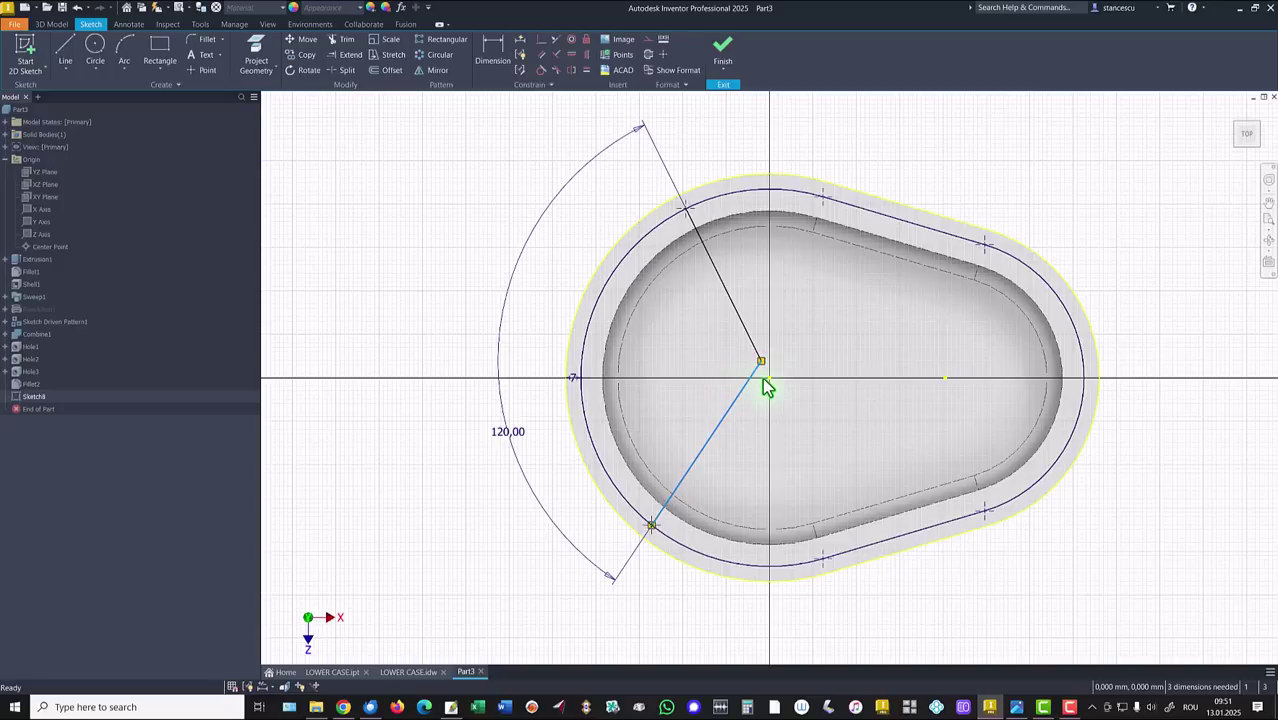
pyautogui.click(541, 40)
pyautogui.click(761, 362)
pyautogui.click(769, 378)
pyautogui.press('Escape')
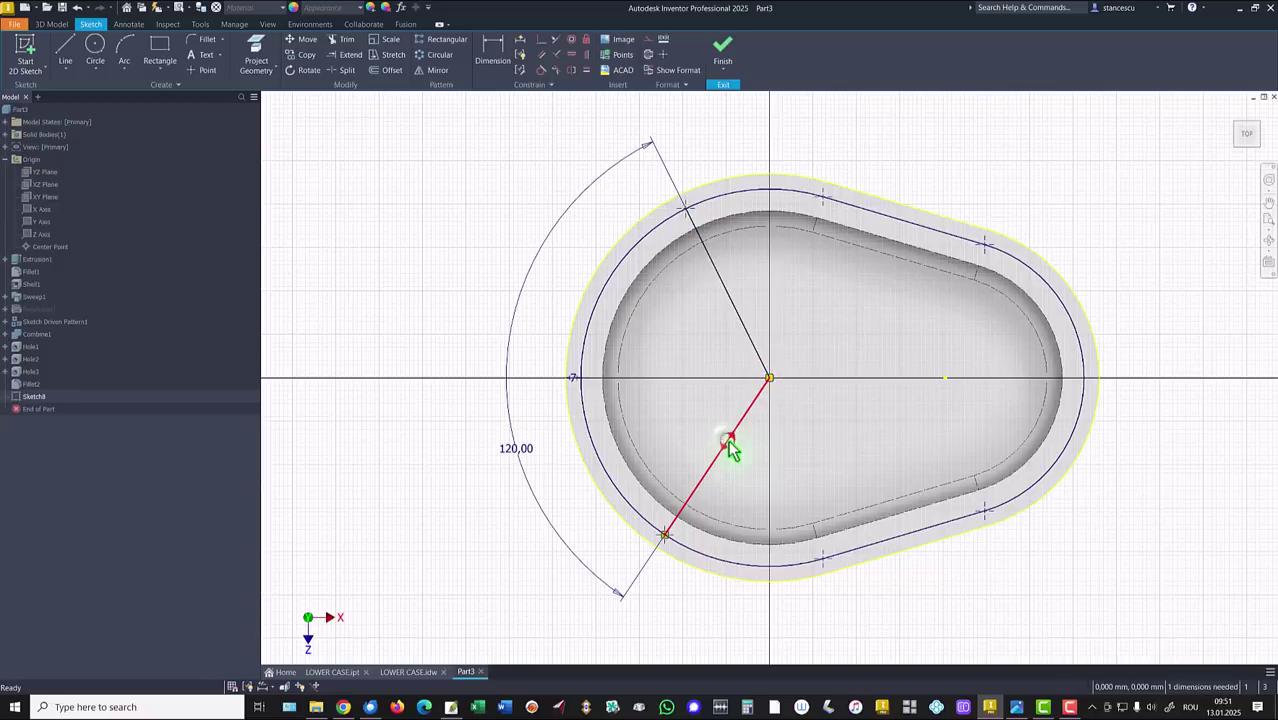
# Step: Draw a line joining the upper and lower radial line endpoints
pyautogui.press('l')
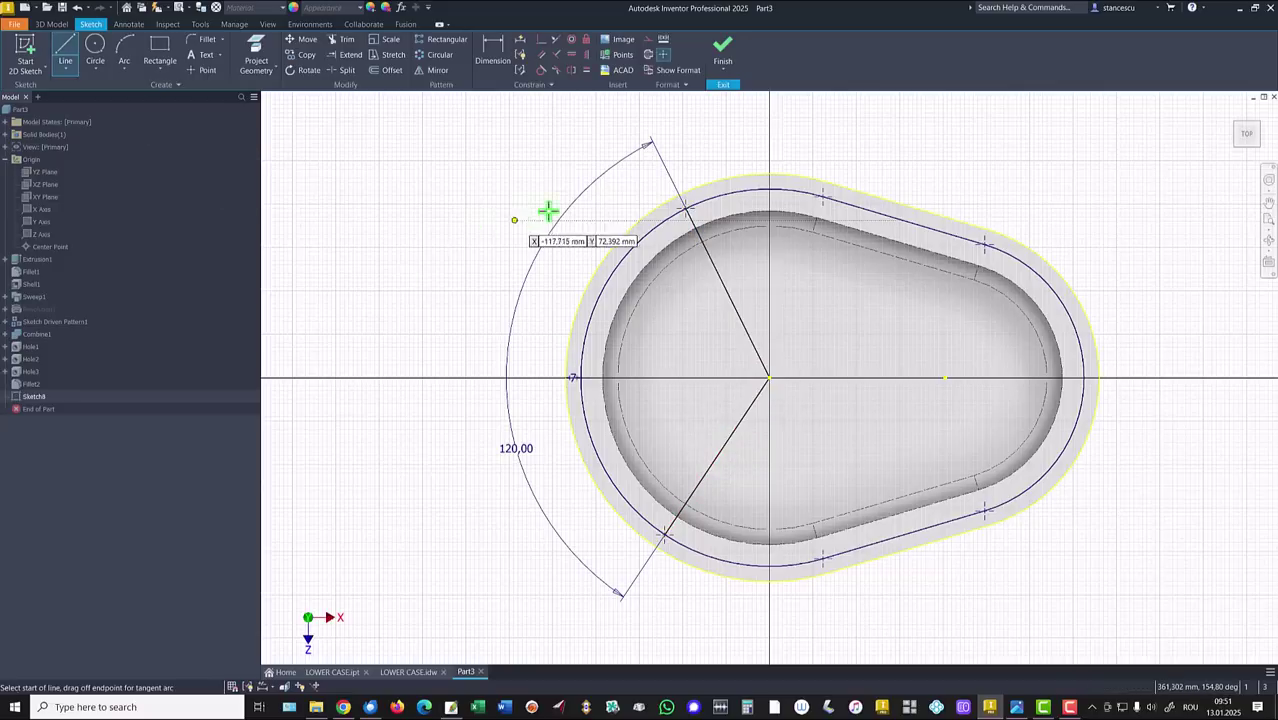
pyautogui.click(681, 208)
pyautogui.moveTo(628, 488); pyautogui.dragTo(662, 535)
pyautogui.click(662, 535)
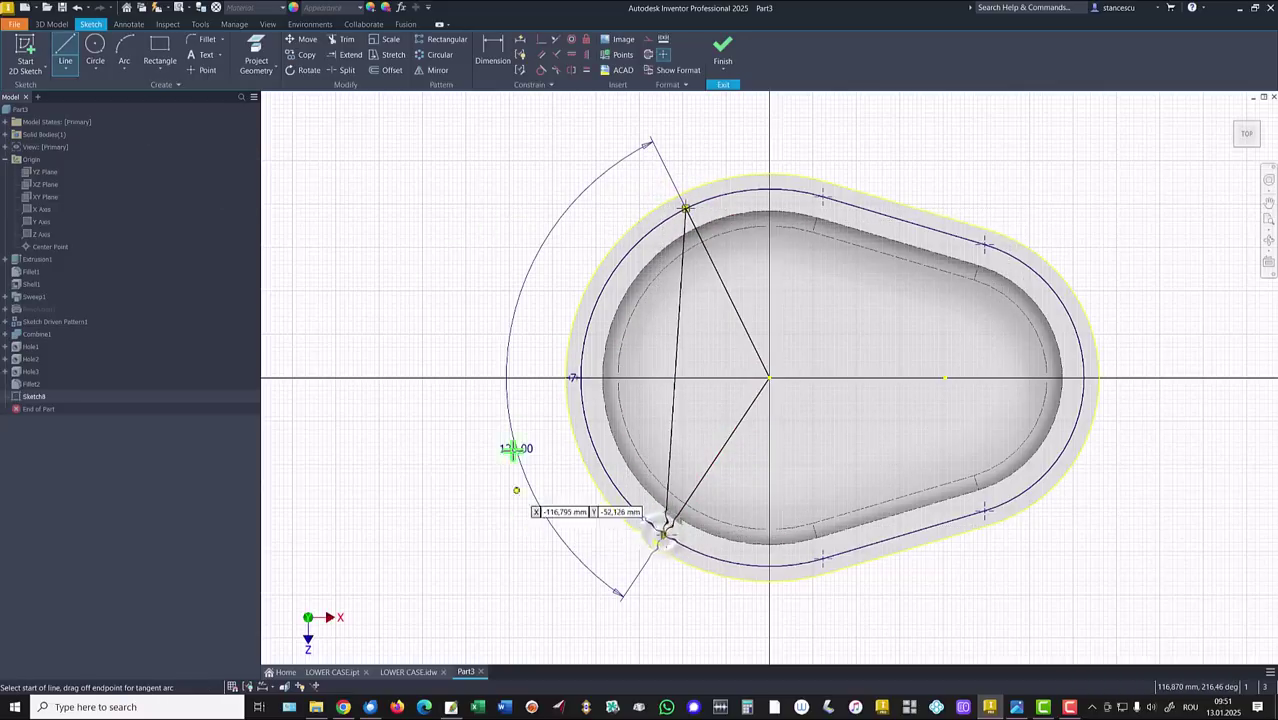
# Step: Constrain the chord's midpoint horizontal to the sketch centre and its top end onto the outer contour
pyautogui.click(571, 55)
pyautogui.click(675, 371)
pyautogui.click(769, 379)
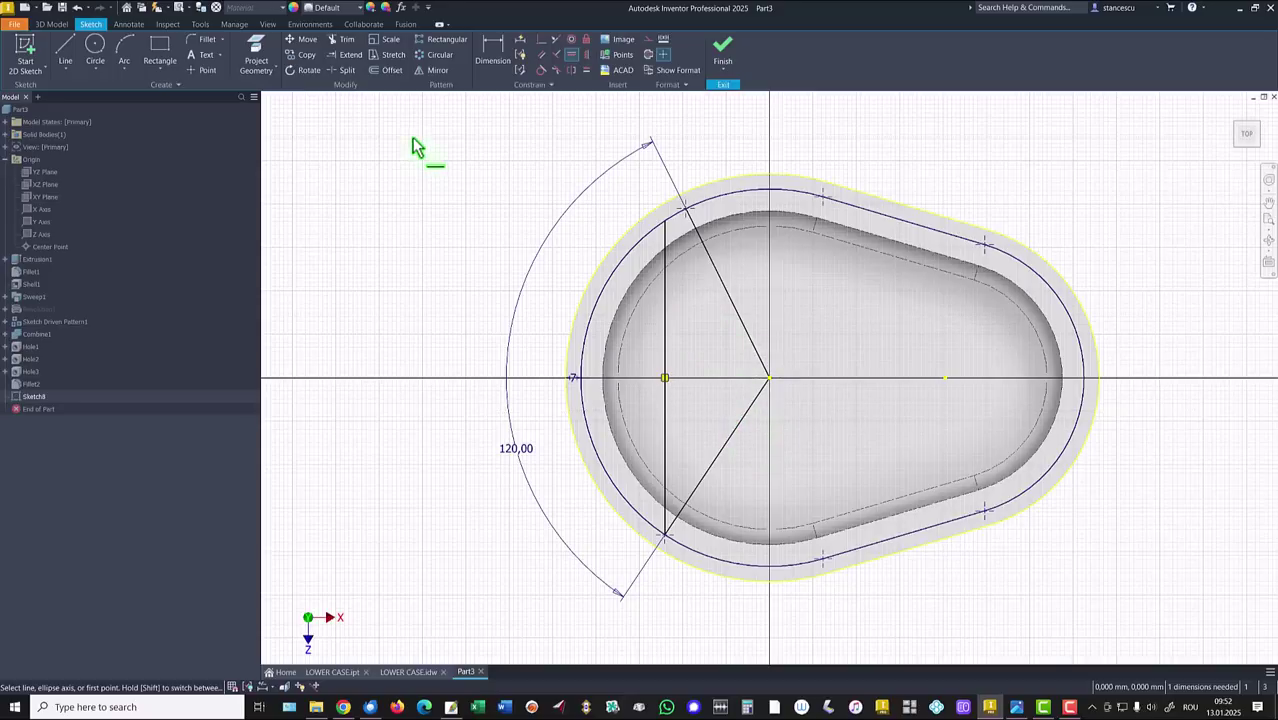
pyautogui.click(543, 41)
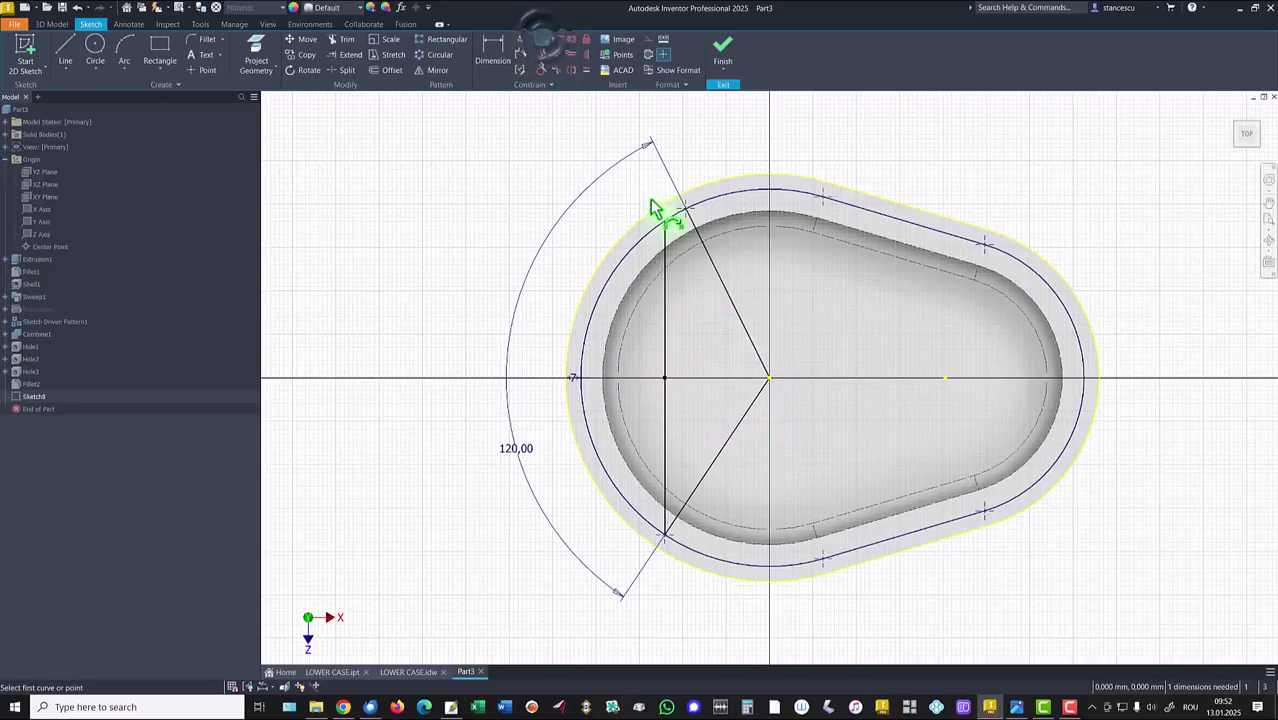
pyautogui.click(668, 229)
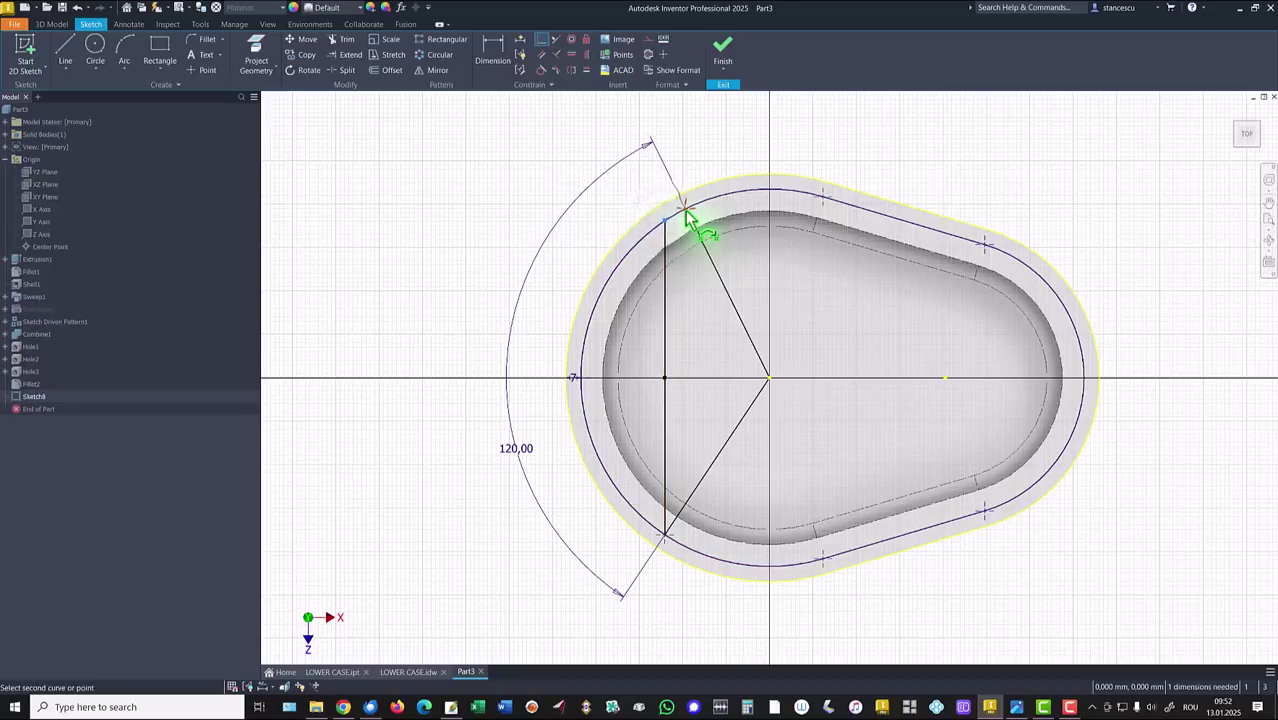
pyautogui.click(678, 212)
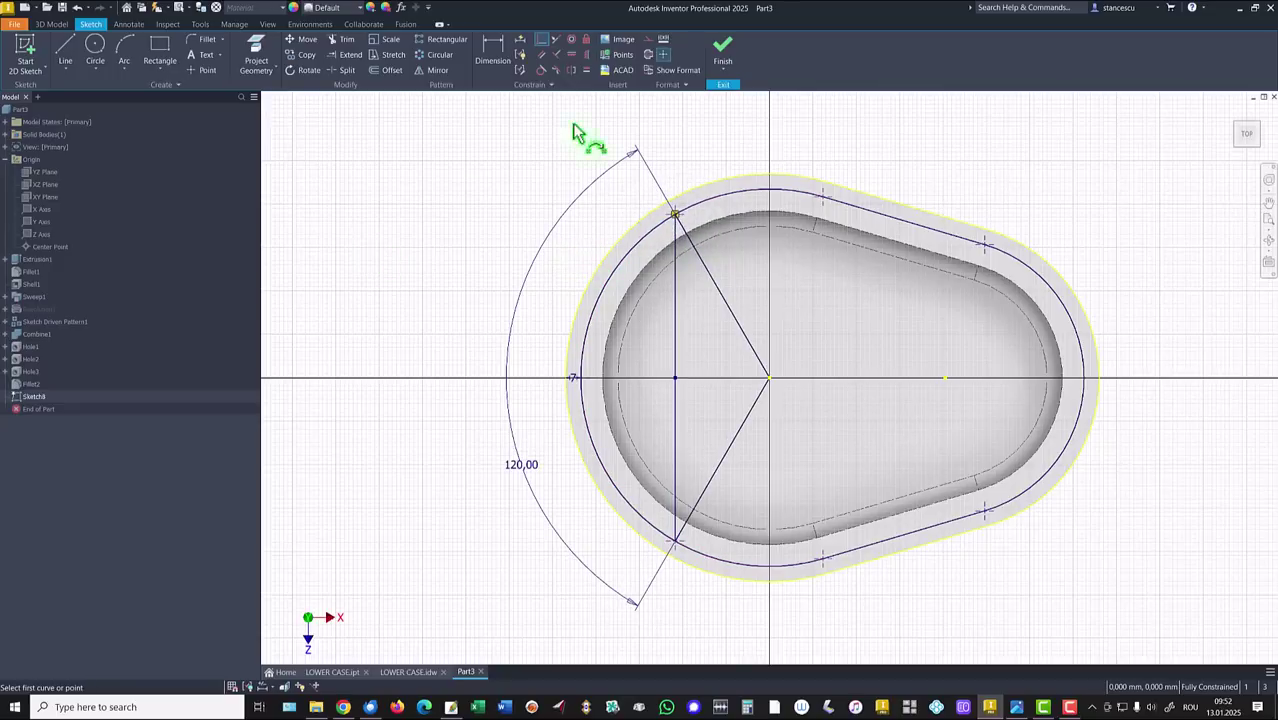
pyautogui.click(722, 50)
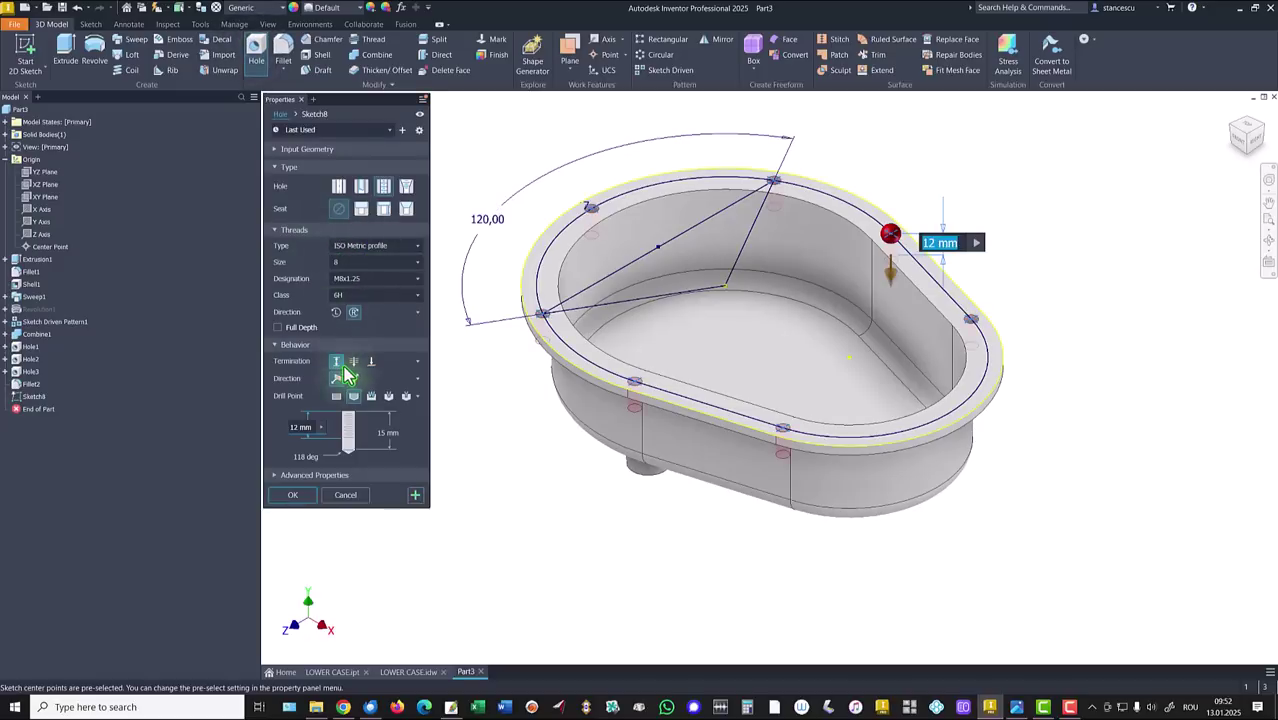
pyautogui.click(355, 364)
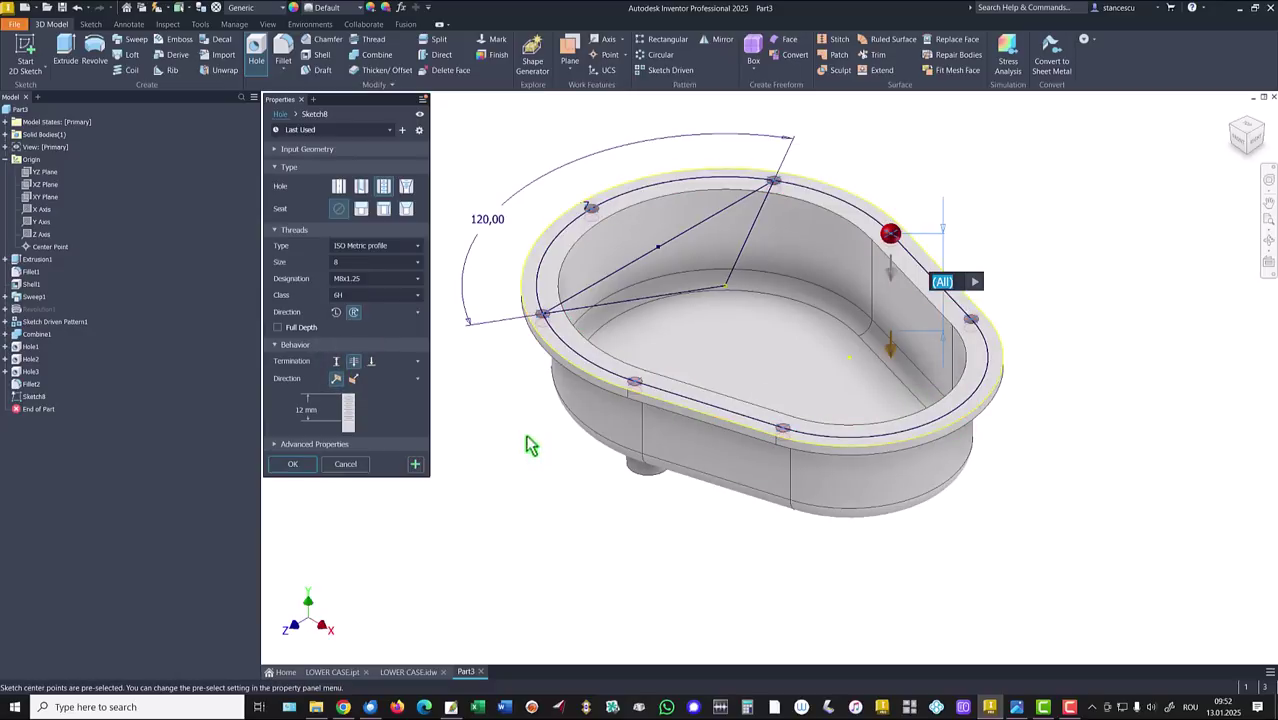
pyautogui.click(345, 464)
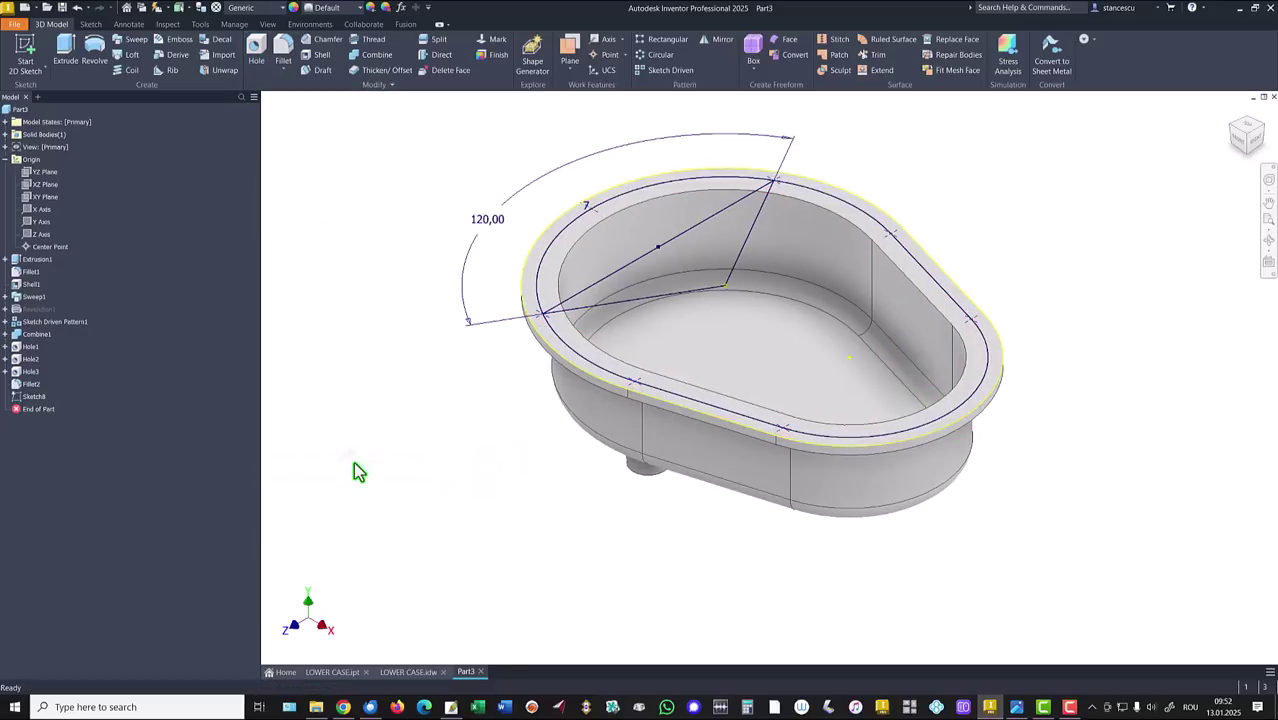
pyautogui.doubleClick(16, 398)
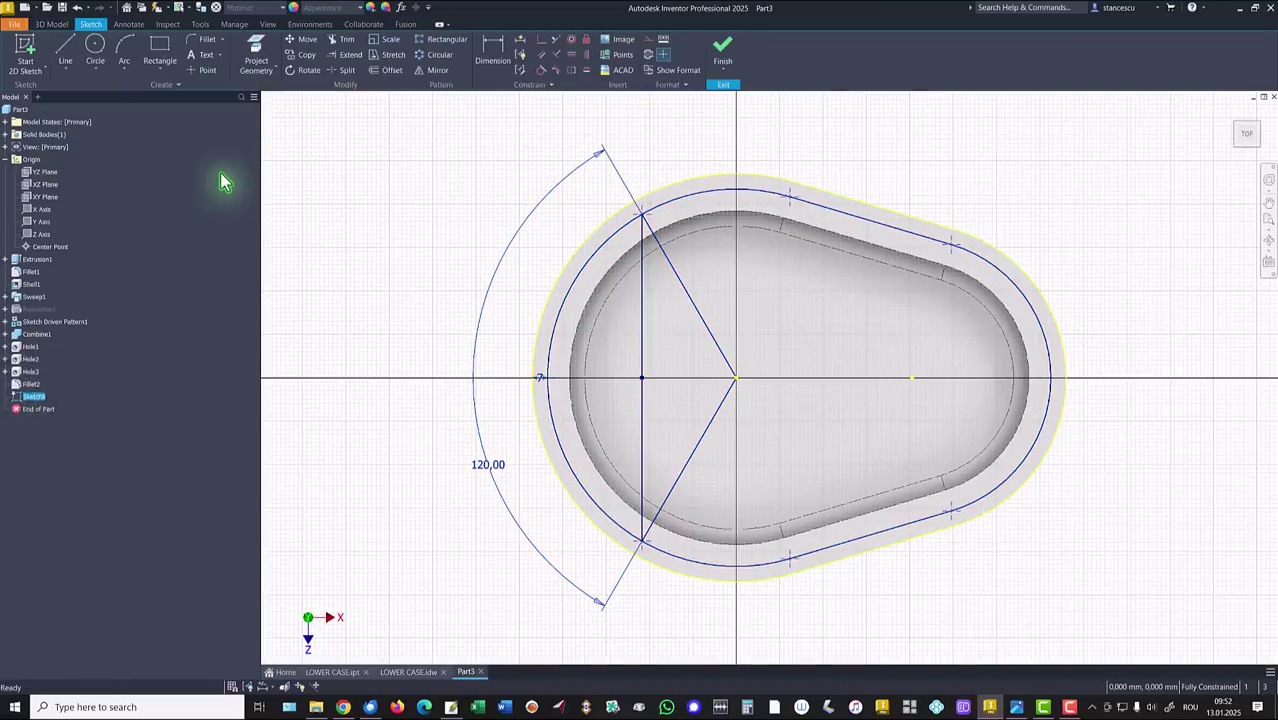
# Step: Add a sketch point where the outer contour meets the horizontal axis and finish the sketch
pyautogui.click(204, 69)
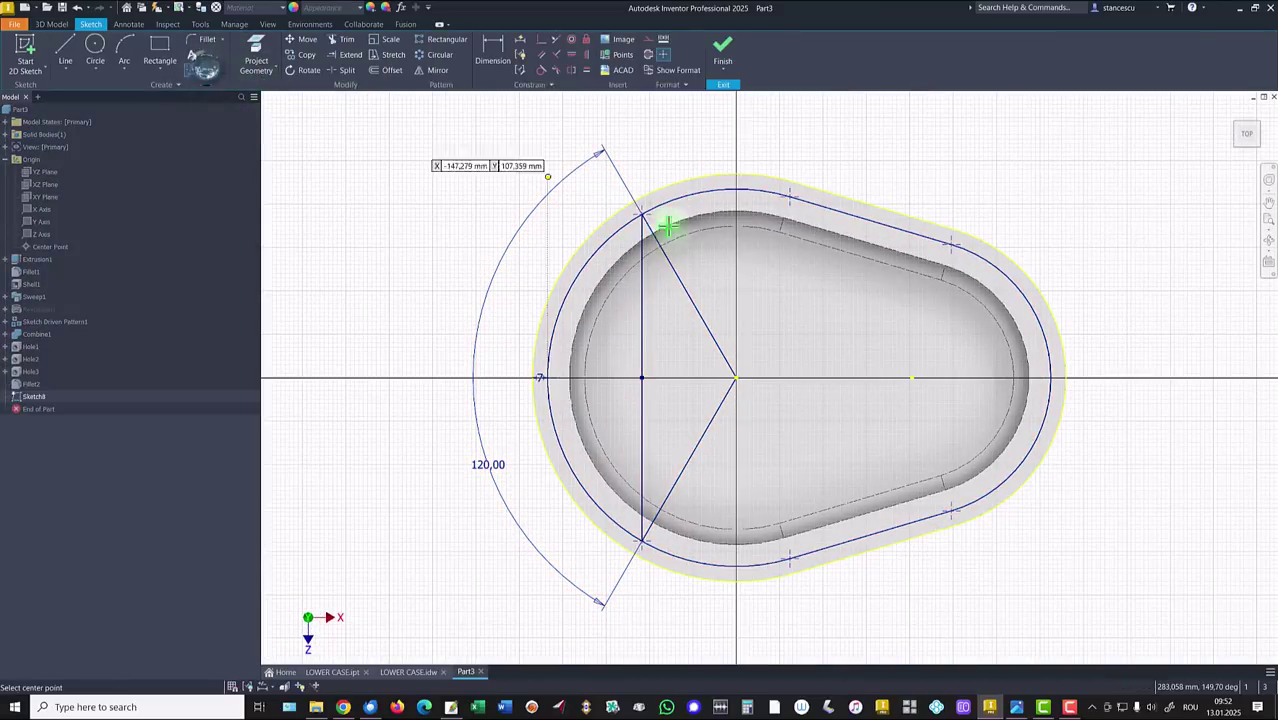
pyautogui.click(1049, 377)
pyautogui.click(724, 47)
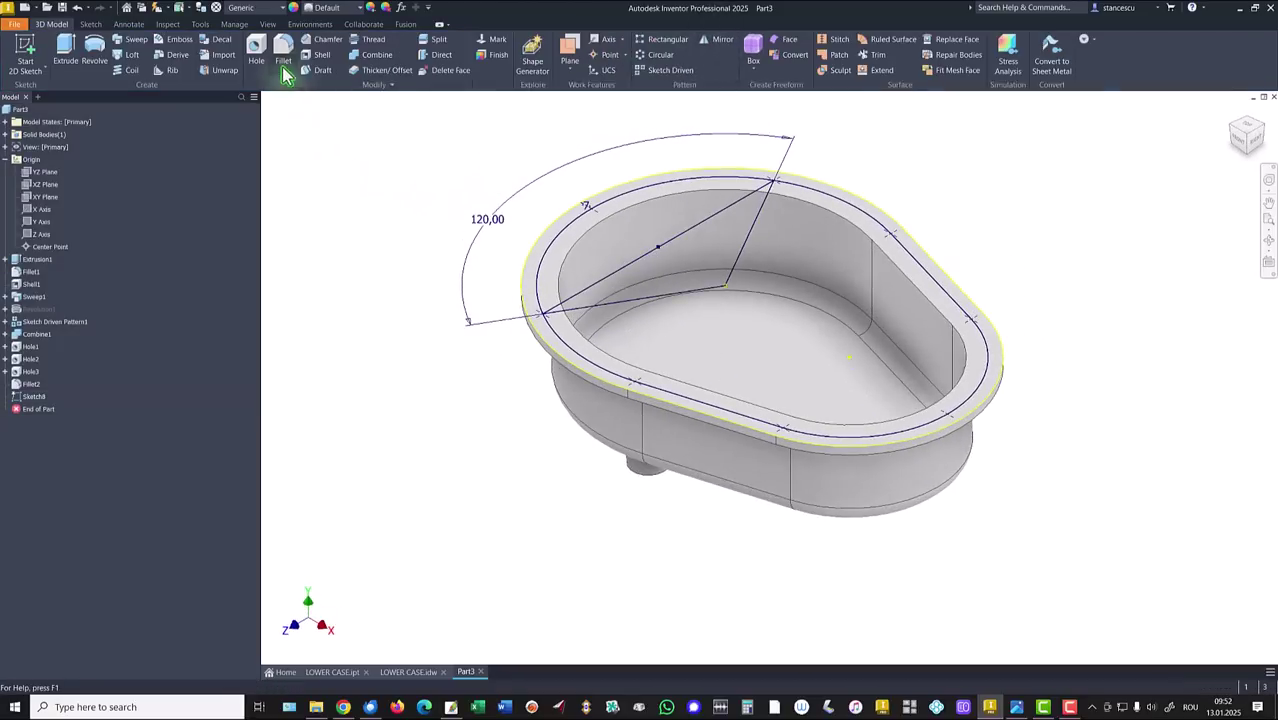
# Step: Create M8 threaded Through All holes at the eight flange sketch points
pyautogui.press('h')
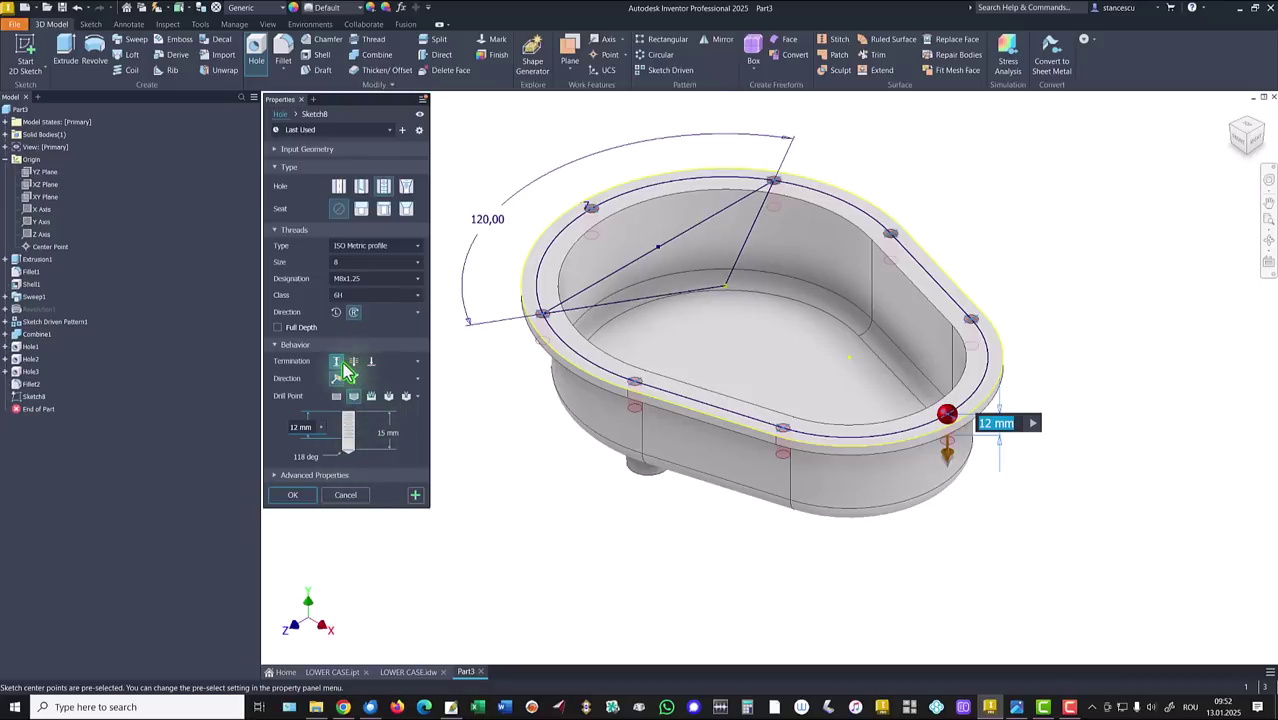
pyautogui.click(354, 362)
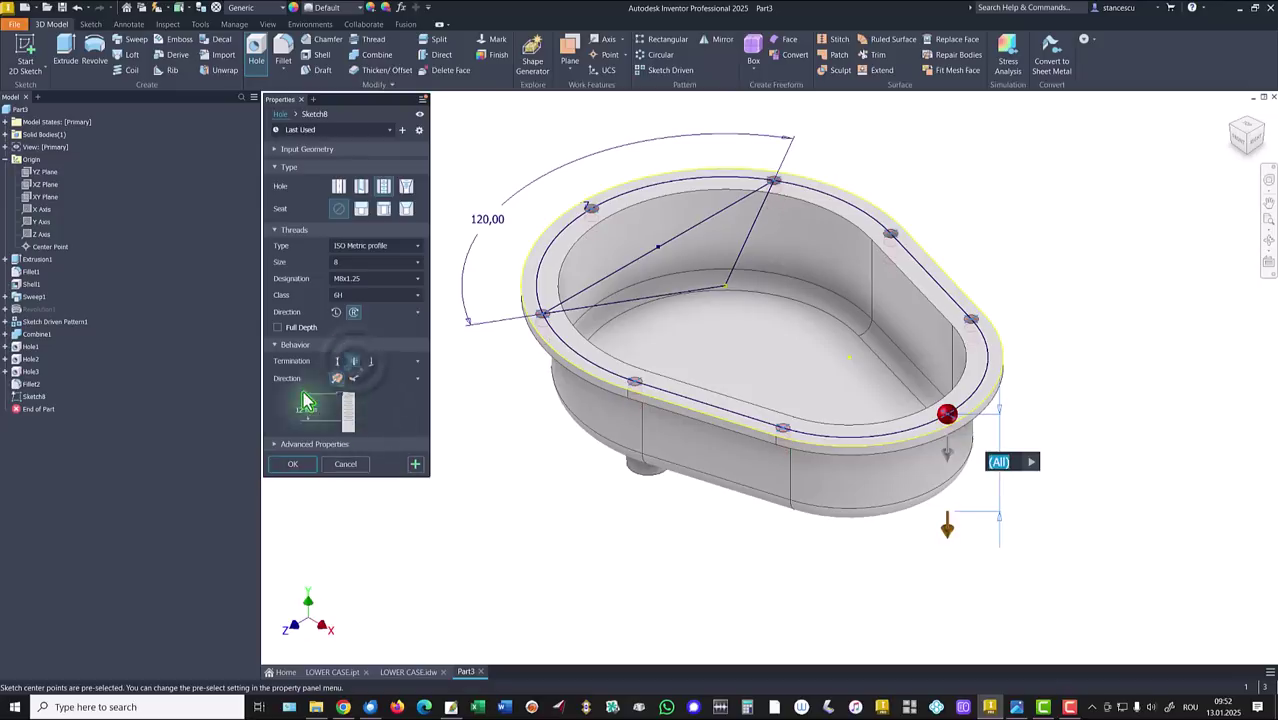
pyautogui.click(292, 466)
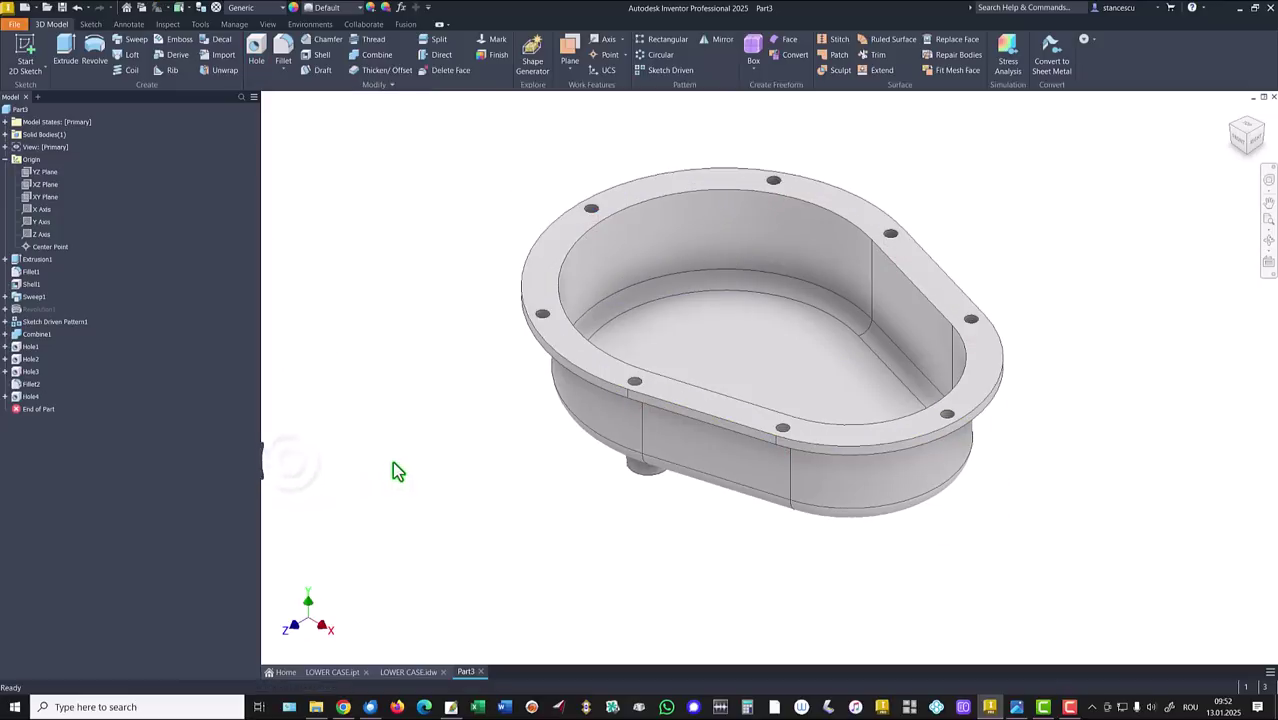
pyautogui.click(6, 159)
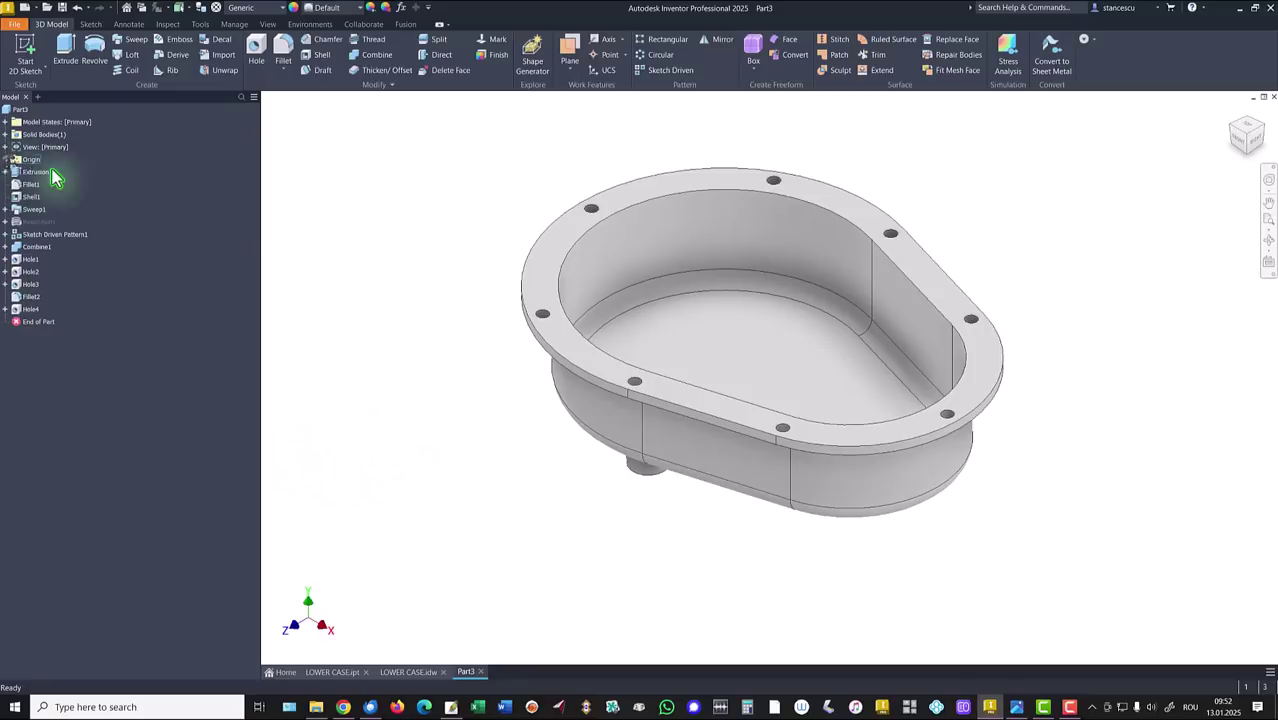
# Step: Switch to the LOWER CASE drawing and inspect its volume note
pyautogui.click(410, 672)
pyautogui.click(1062, 608)
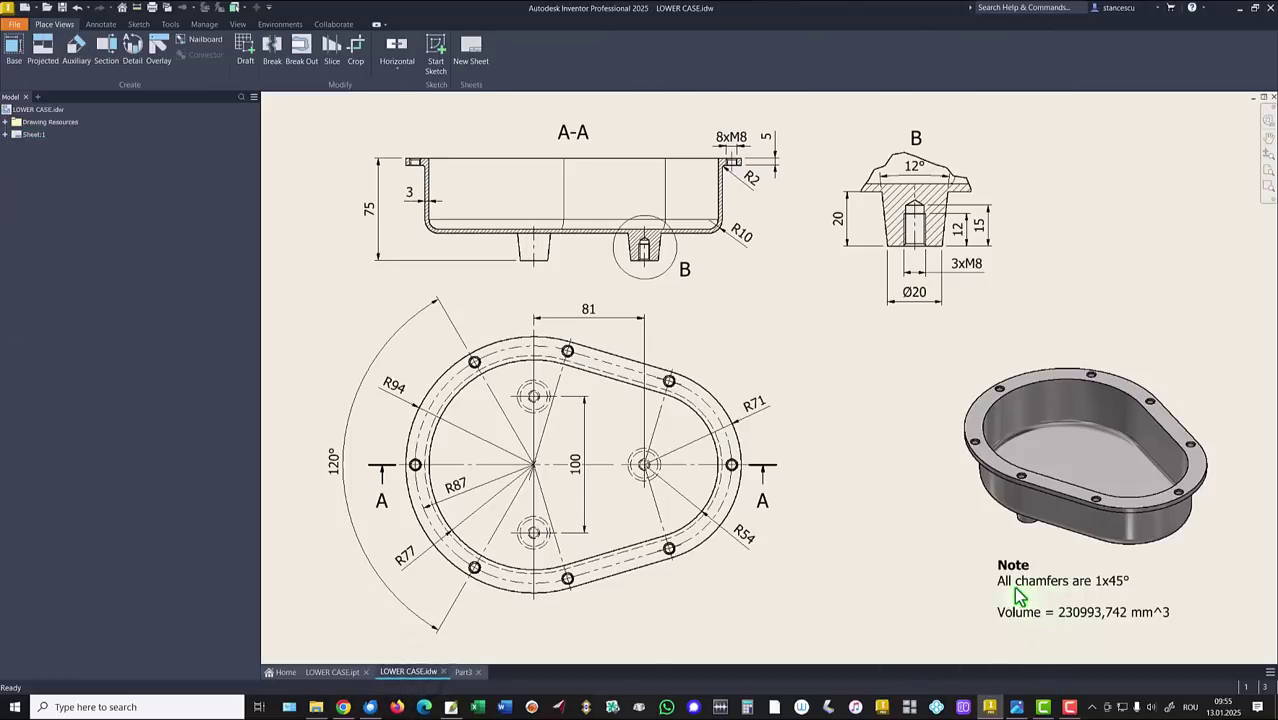
pyautogui.press('Escape')
pyautogui.click(1093, 584)
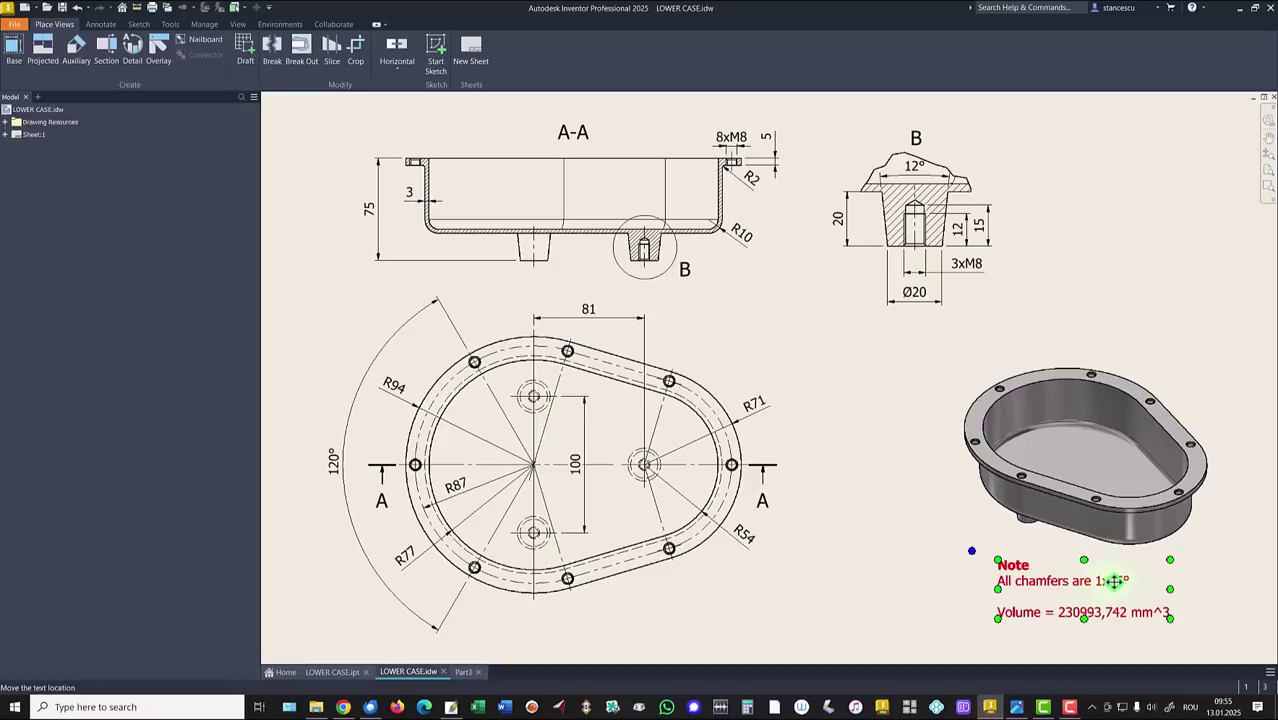
pyautogui.press('Escape')
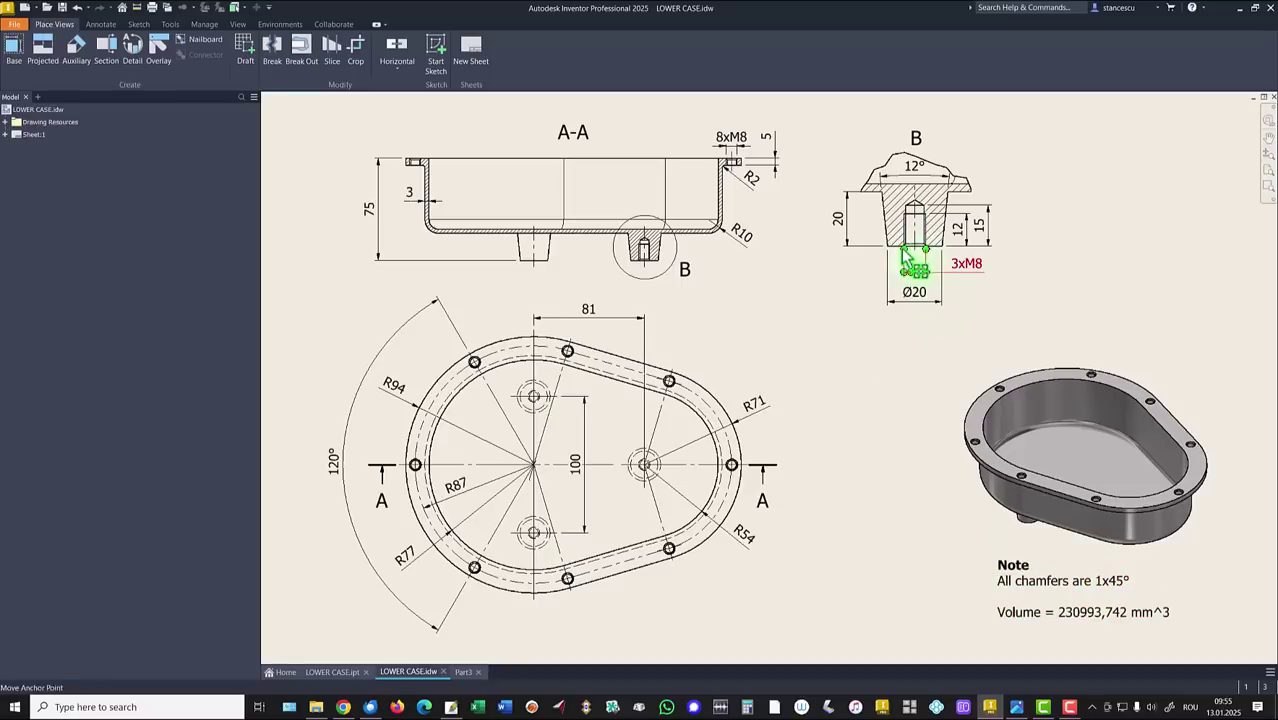
# Step: Zoom into the 8xM8 flange hole section detail, fit the sheet, then return to Part3
pyautogui.scroll(-3, 729, 160)
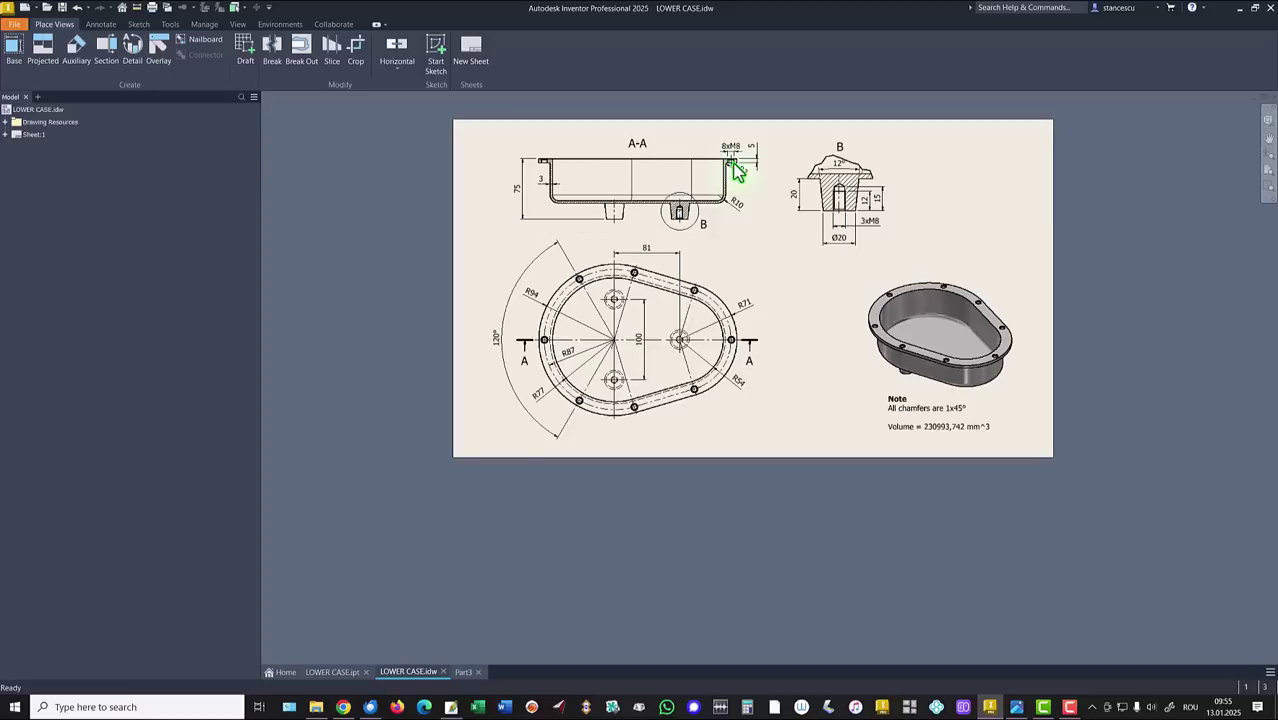
pyautogui.scroll(6, 733, 168)
pyautogui.scroll(-2, 727, 201)
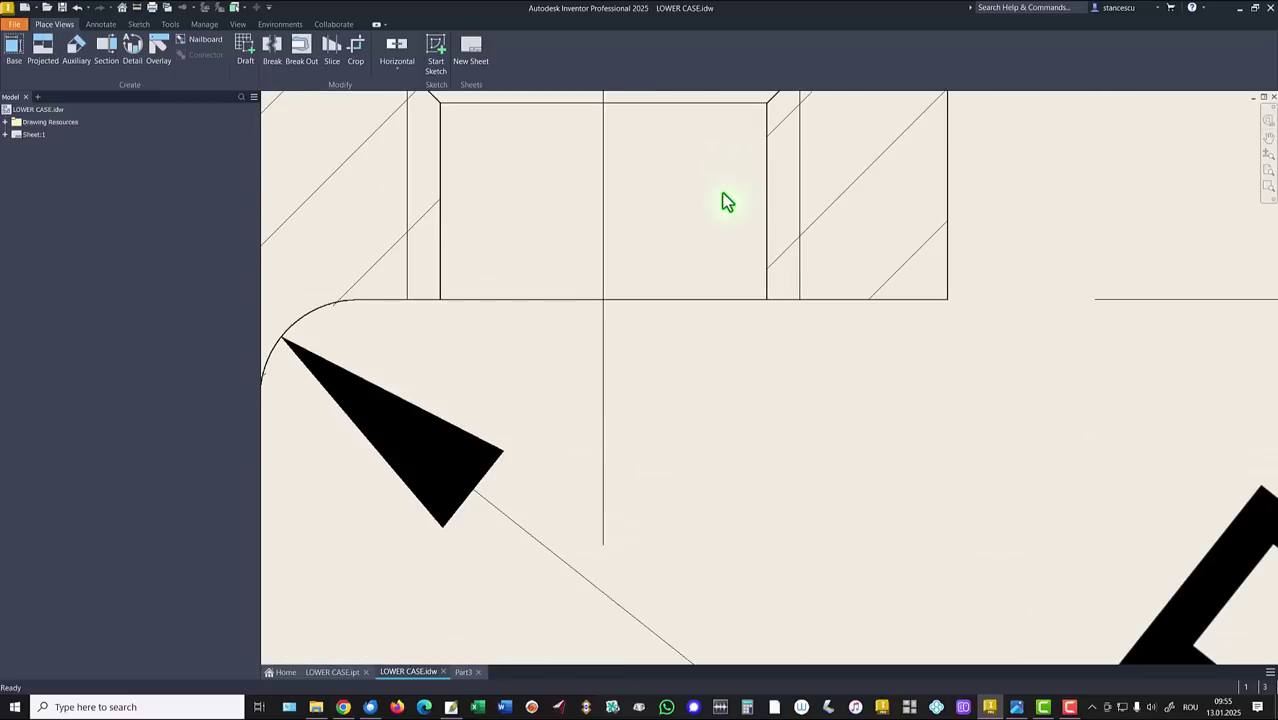
pyautogui.moveTo(725, 200); pyautogui.dragTo(753, 549, button='middle')
pyautogui.scroll(-1, 763, 521)
pyautogui.scroll(-2, 763, 521)
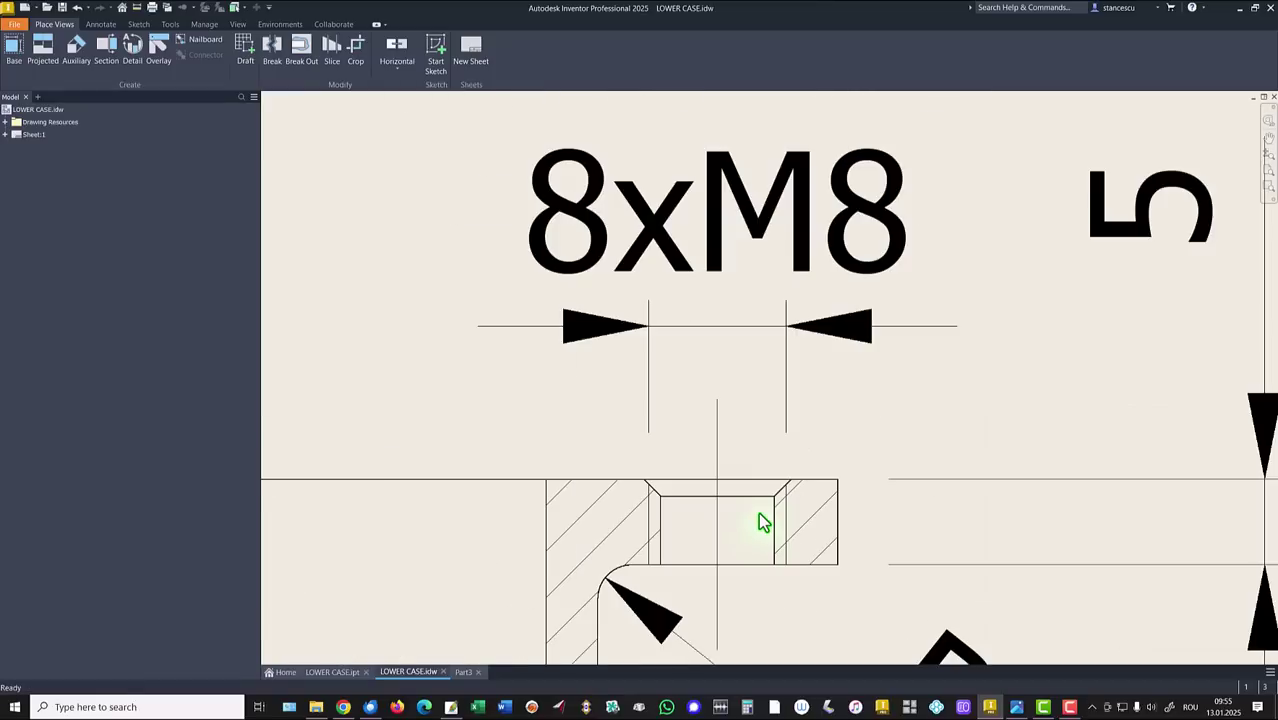
pyautogui.click(1023, 397)
pyautogui.press('Home')
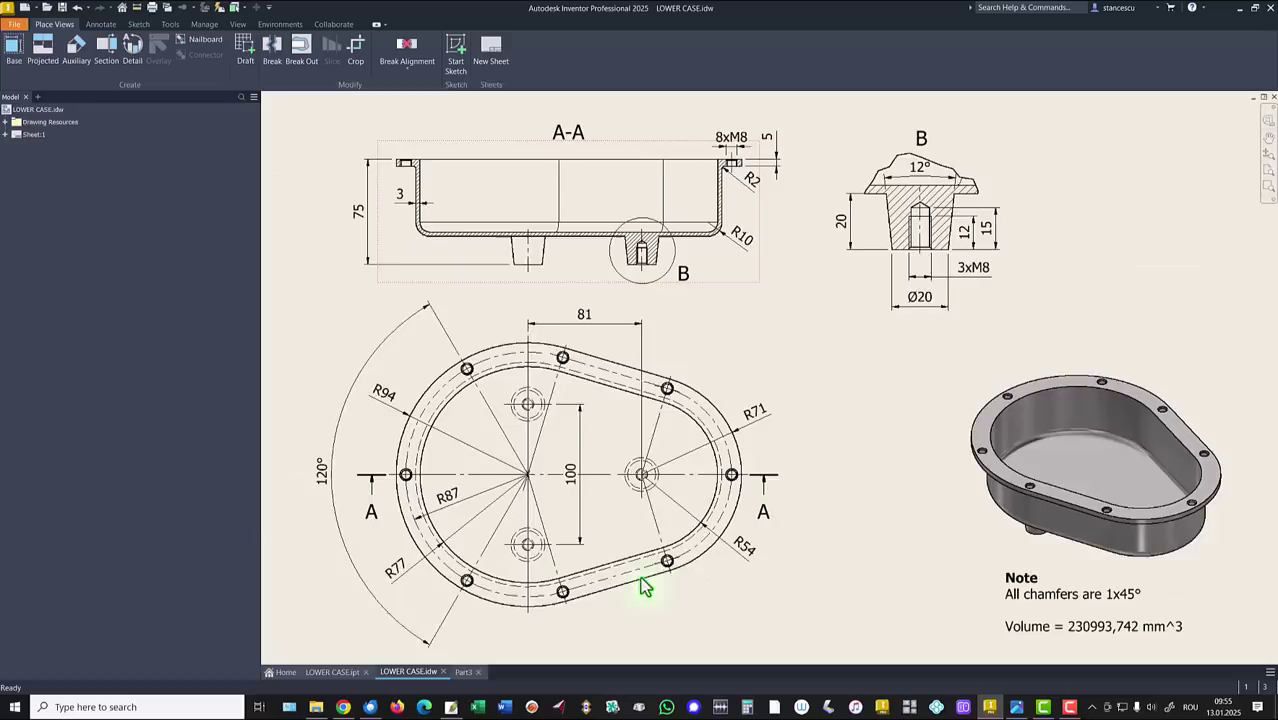
pyautogui.click(463, 672)
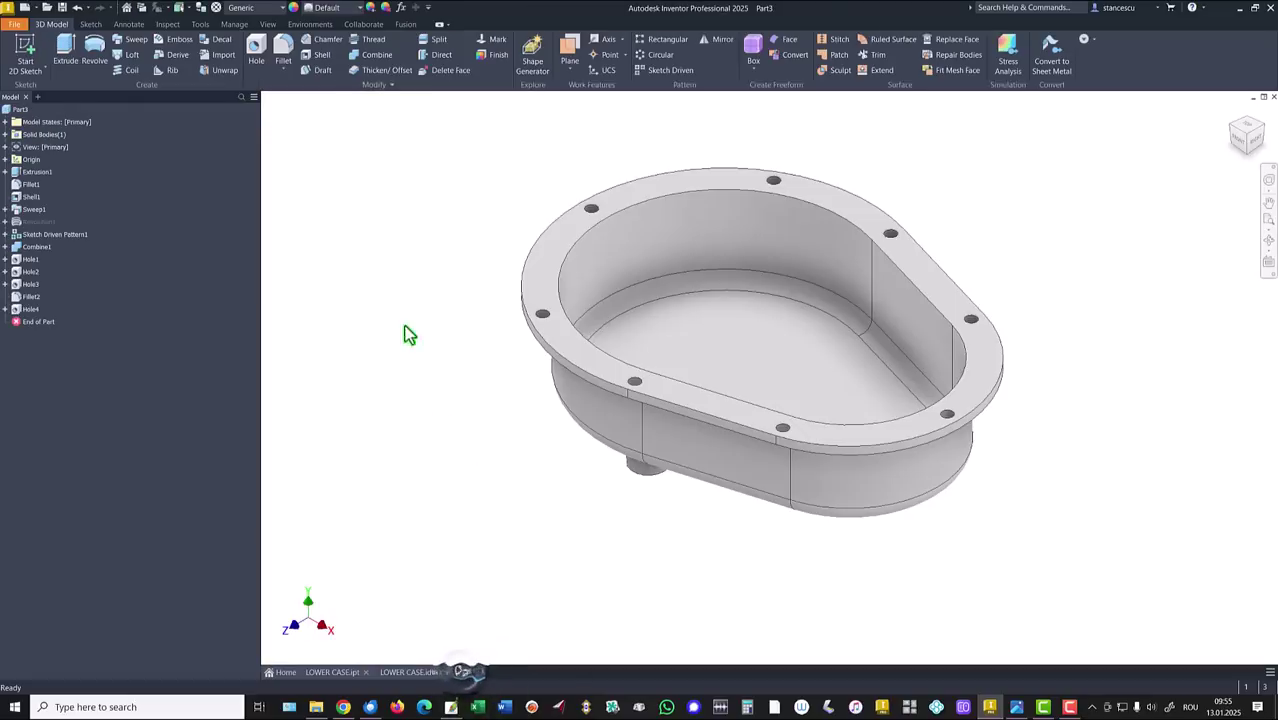
# Step: Start a 1 mm chamfer on all eight flange hole edges
pyautogui.click(589, 212)
pyautogui.click(622, 206)
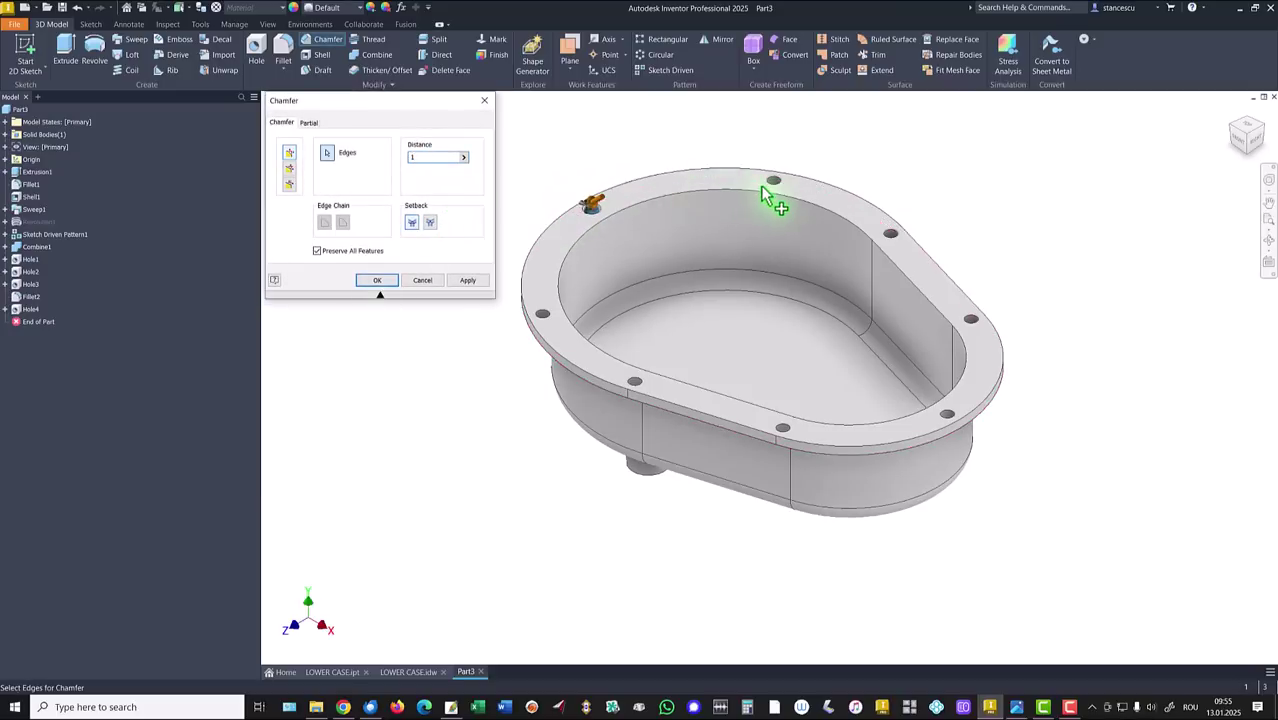
pyautogui.click(889, 232)
pyautogui.click(969, 324)
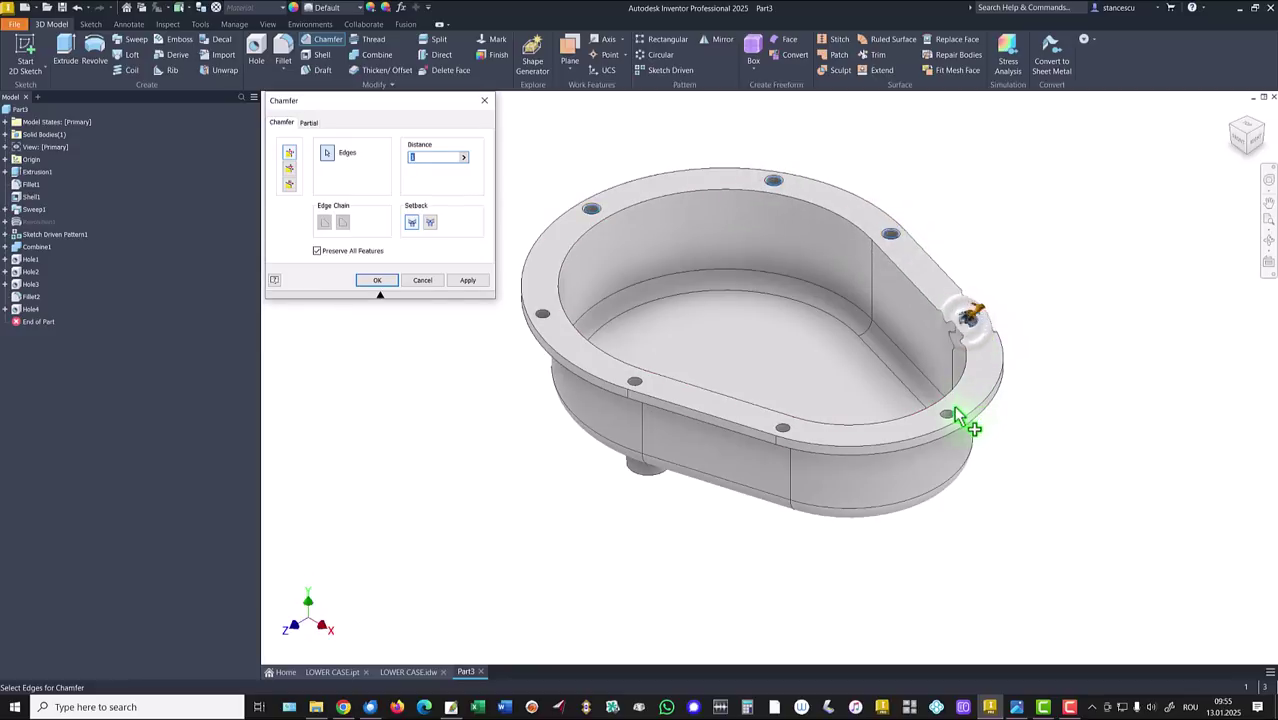
pyautogui.click(949, 416)
pyautogui.click(785, 431)
pyautogui.click(636, 390)
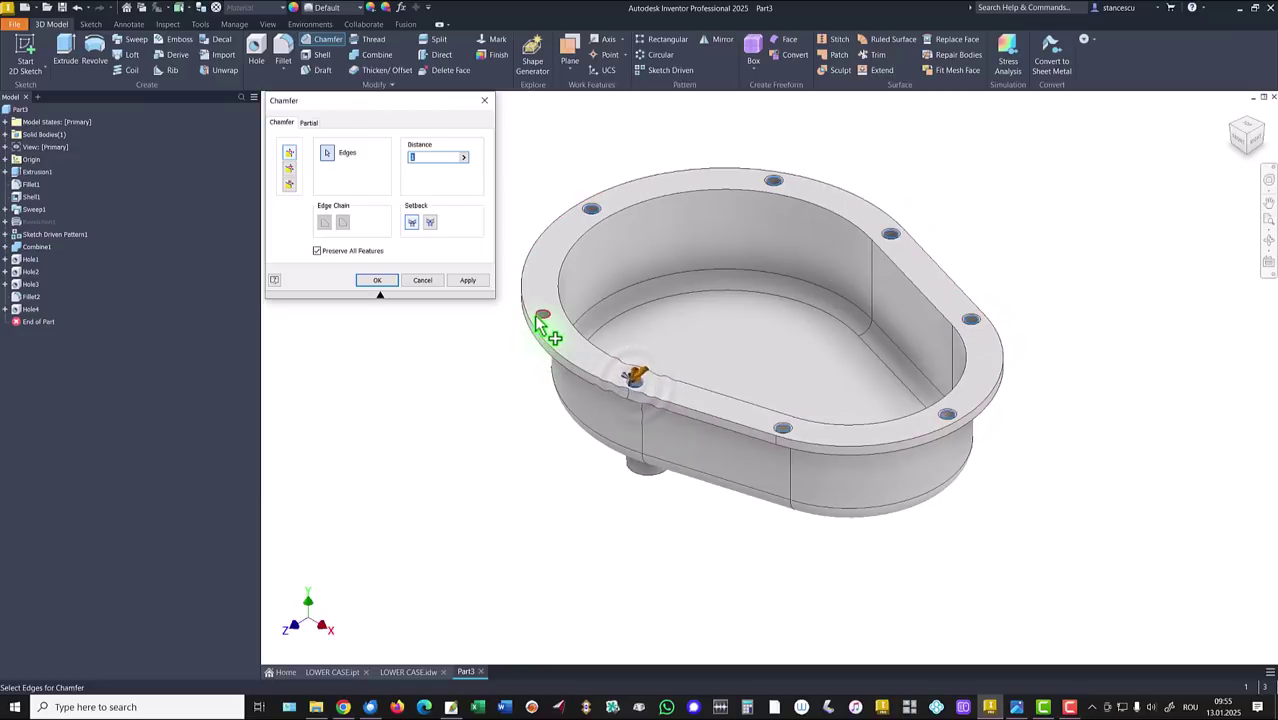
pyautogui.click(541, 316)
# Step: Add the three underside boss hole edges, apply the chamfer, and return to the home view
pyautogui.keyDown('shift'); pyautogui.moveTo(506, 405); pyautogui.dragTo(679, 408, button='middle'); pyautogui.keyUp('shift')
pyautogui.click(672, 410)
pyautogui.click(979, 335)
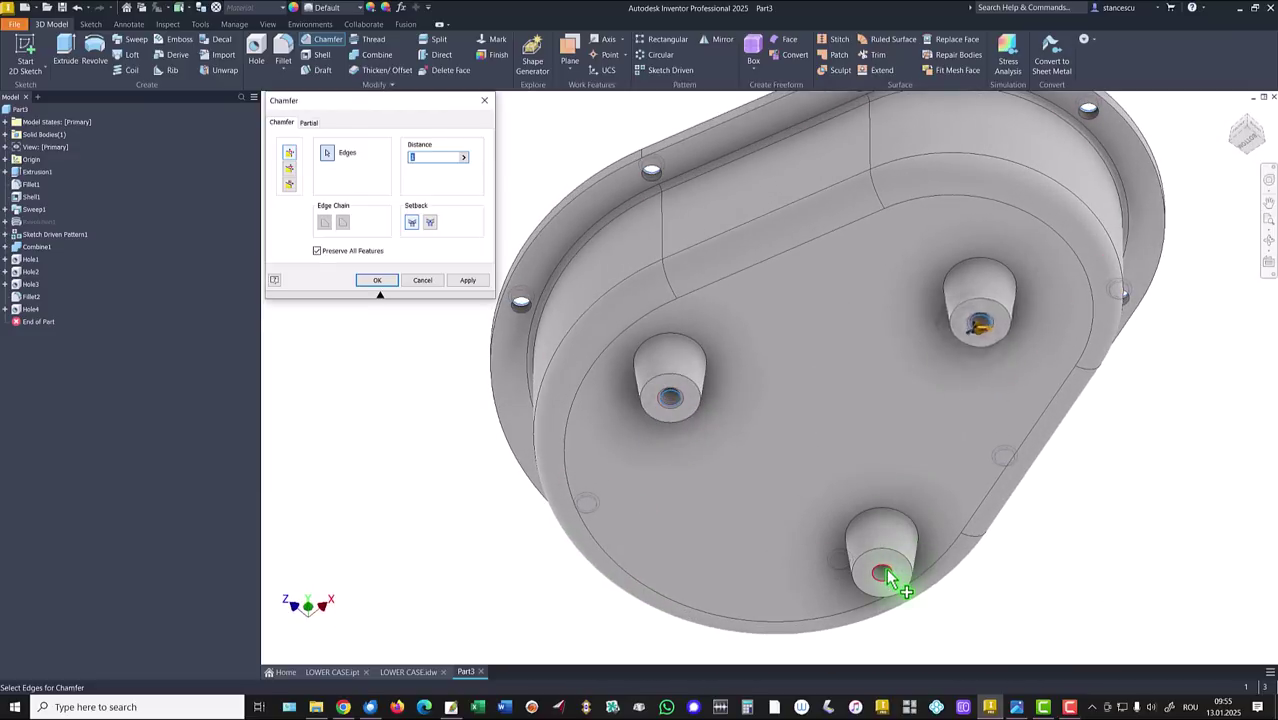
pyautogui.click(887, 576)
pyautogui.click(377, 280)
pyautogui.press('F6')
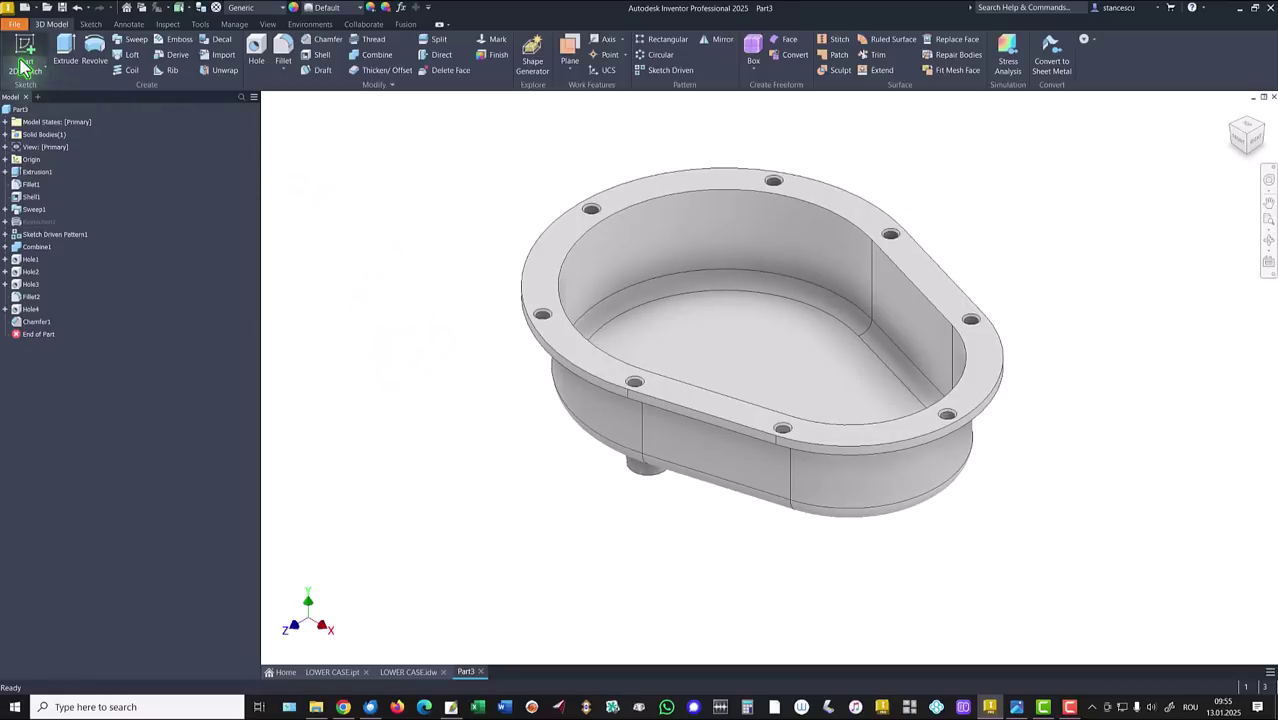
pyautogui.rightClick(21, 113)
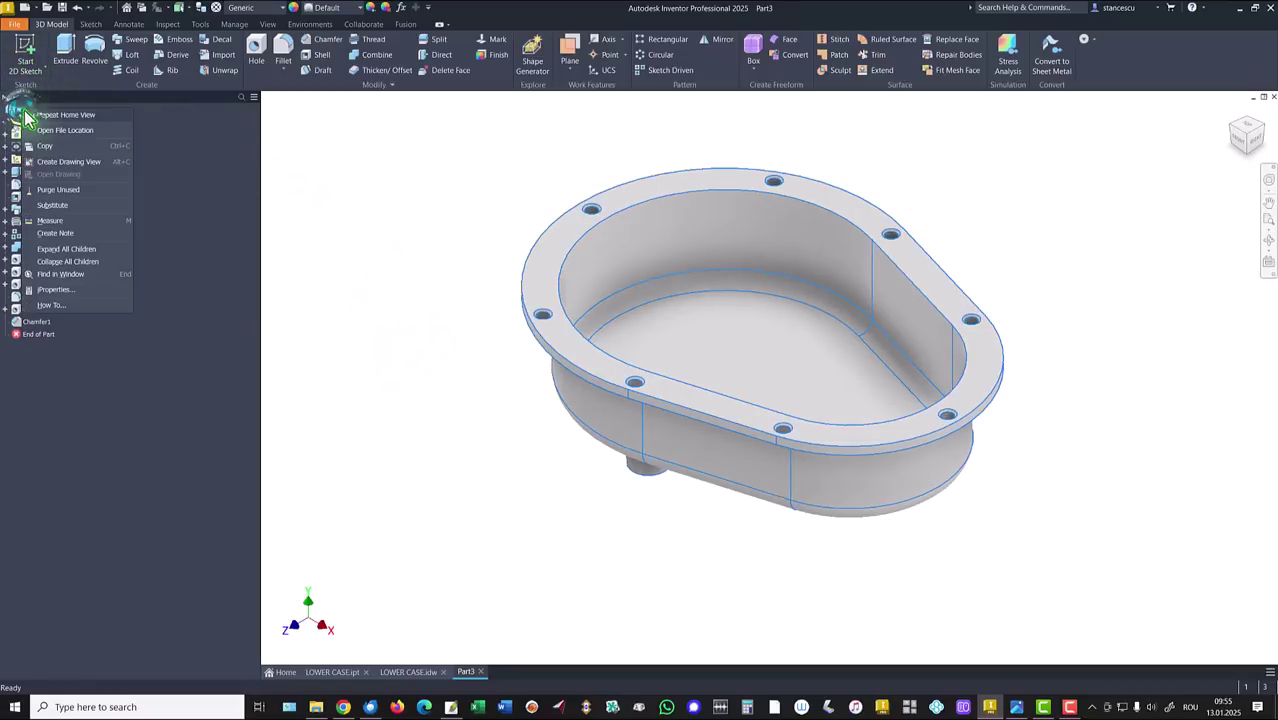
pyautogui.click(78, 288)
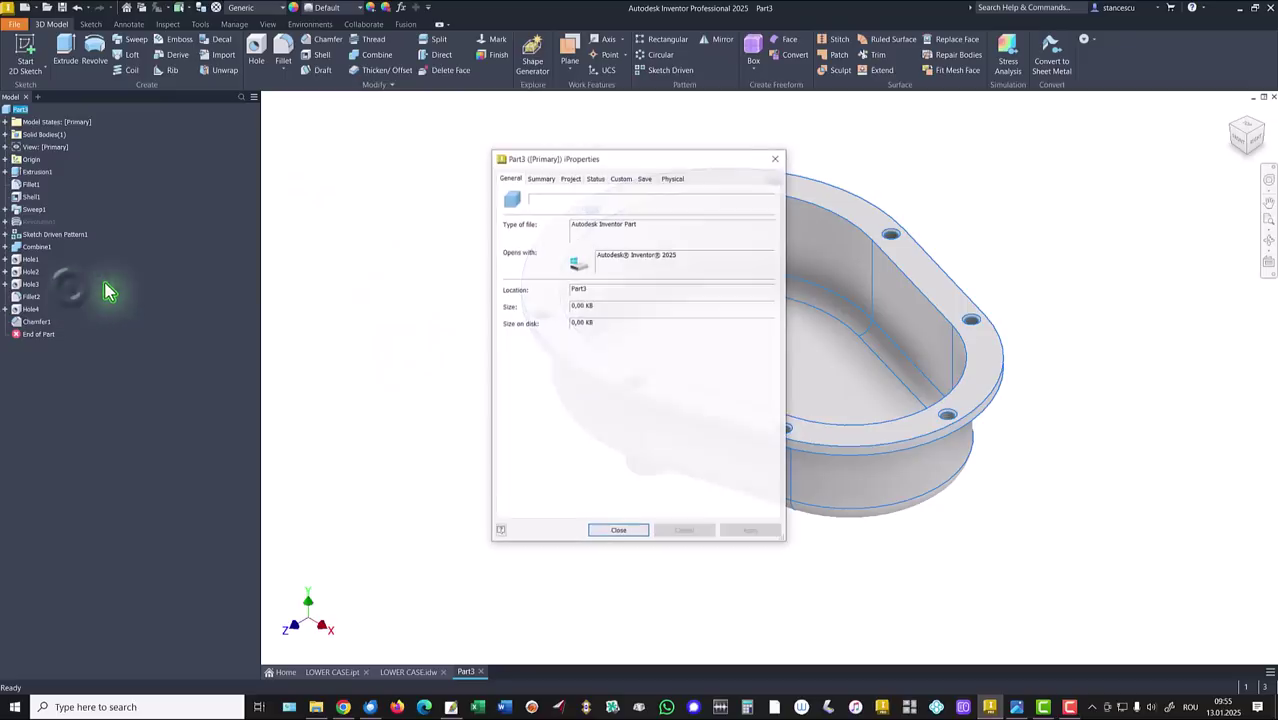
pyautogui.click(678, 178)
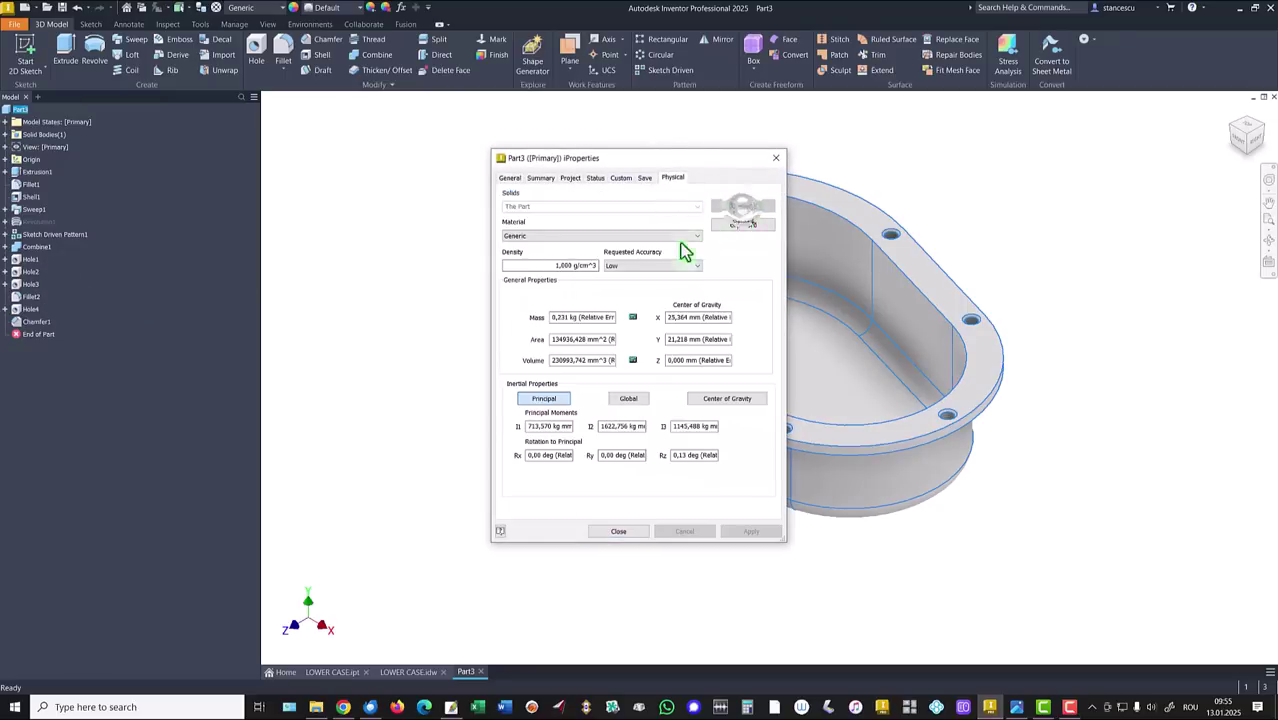
pyautogui.moveTo(607, 364); pyautogui.dragTo(422, 374)
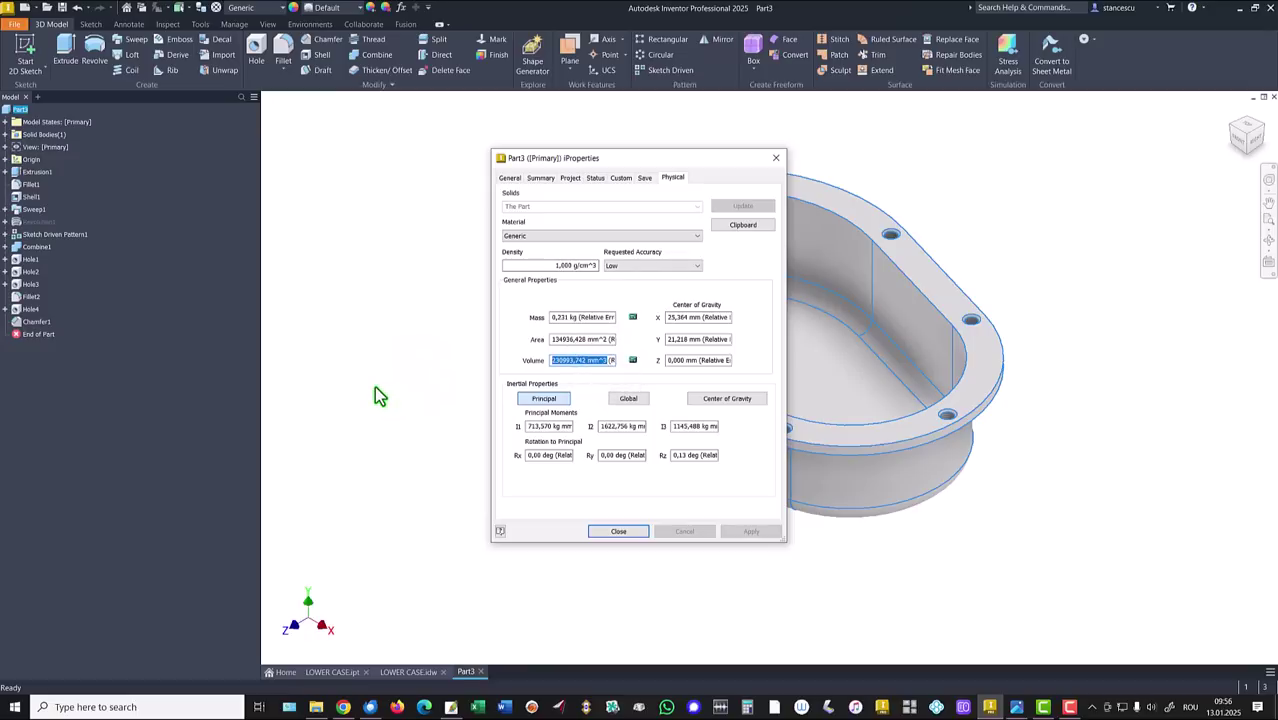
pyautogui.hotkey('ctrl', 'c')
pyautogui.click(622, 534)
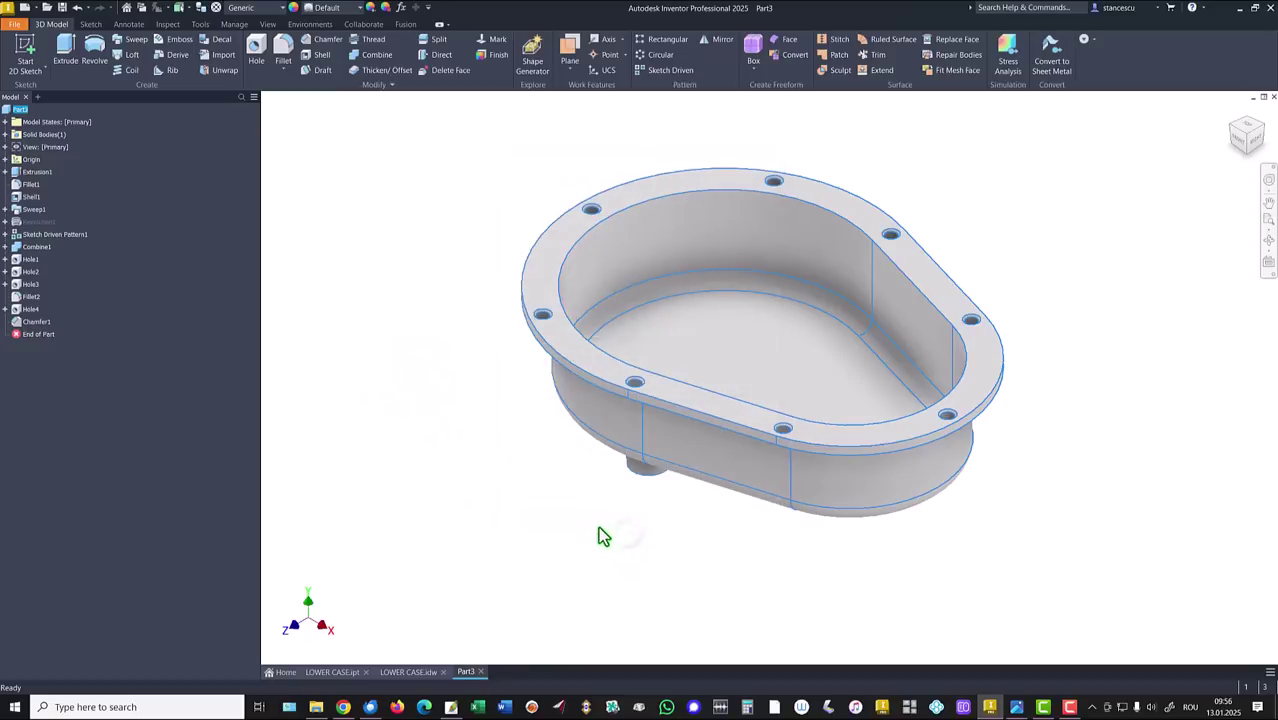
# Step: Paste the part volume into the LOWER CASE note to compare with 230993,742 mm^3, then cancel
pyautogui.click(410, 671)
pyautogui.click(1090, 612)
pyautogui.moveTo(1090, 612); pyautogui.dragTo(886, 533)
pyautogui.doubleClick(886, 533)
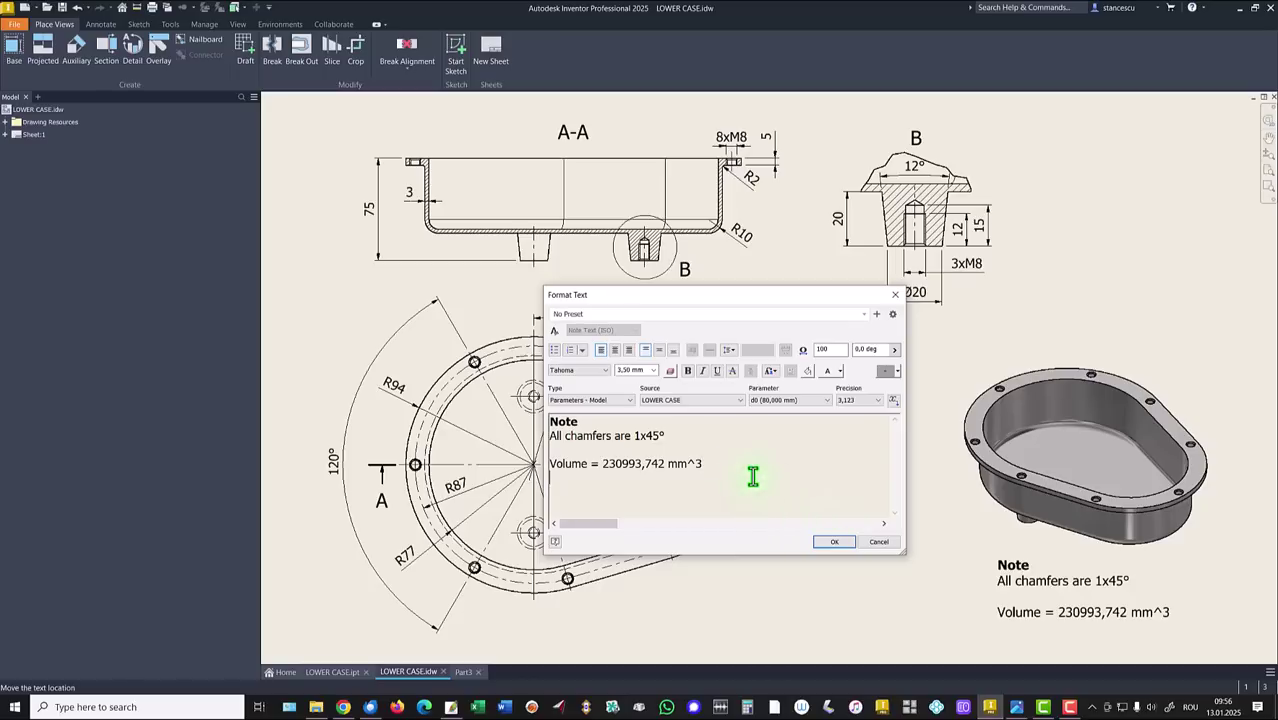
pyautogui.press('Return')
pyautogui.hotkey('ctrl', 'v')
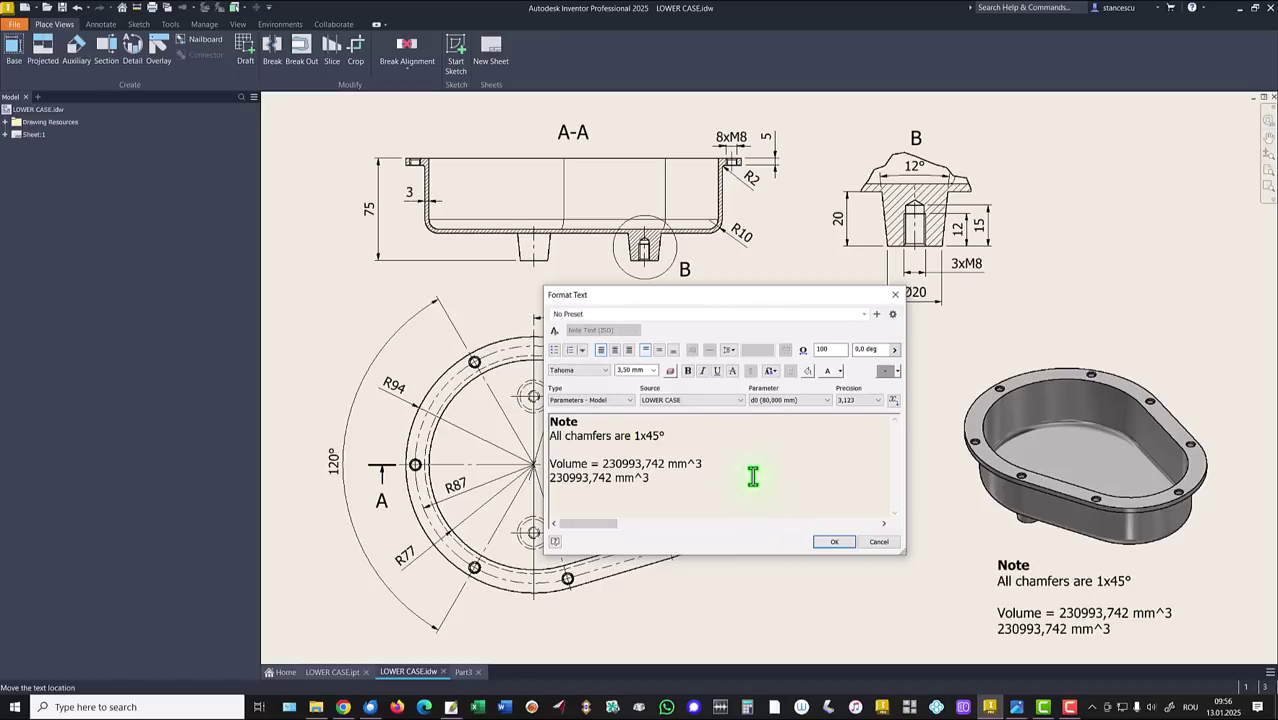
pyautogui.click(878, 543)
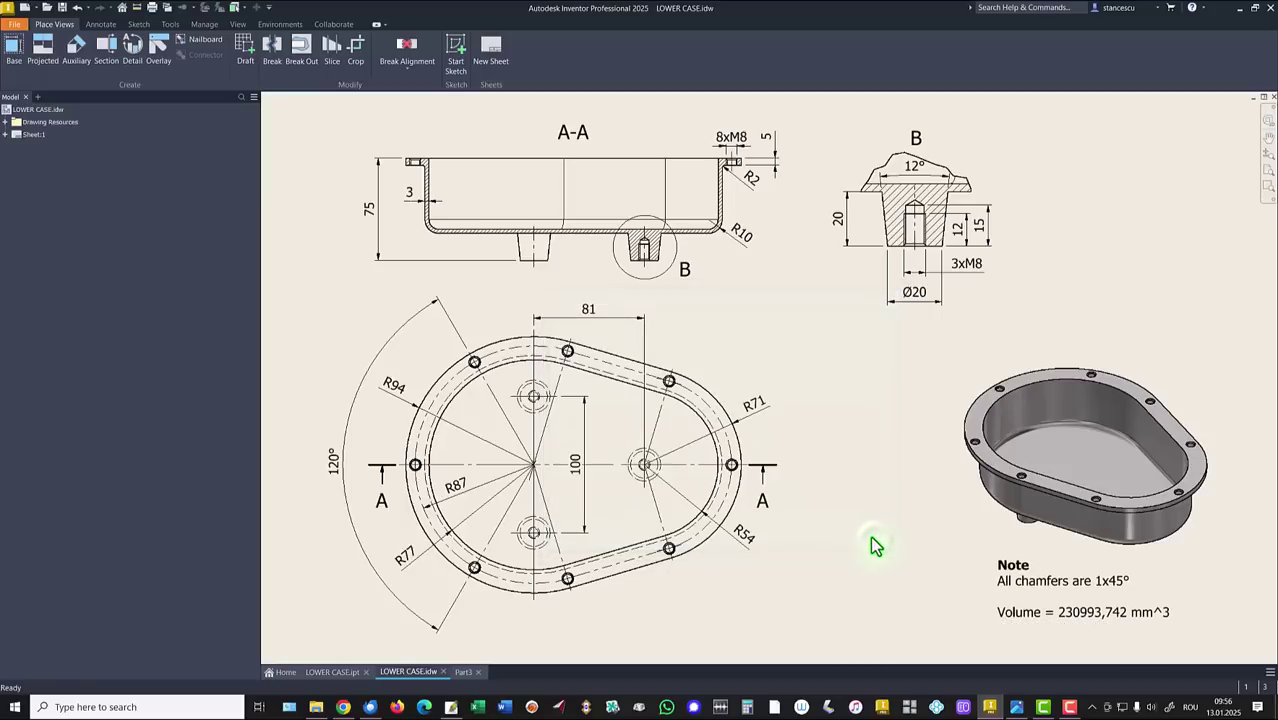
# Step: Set Part3's material to Steel, Carbon and display it Shaded under Default Lights
pyautogui.click(461, 673)
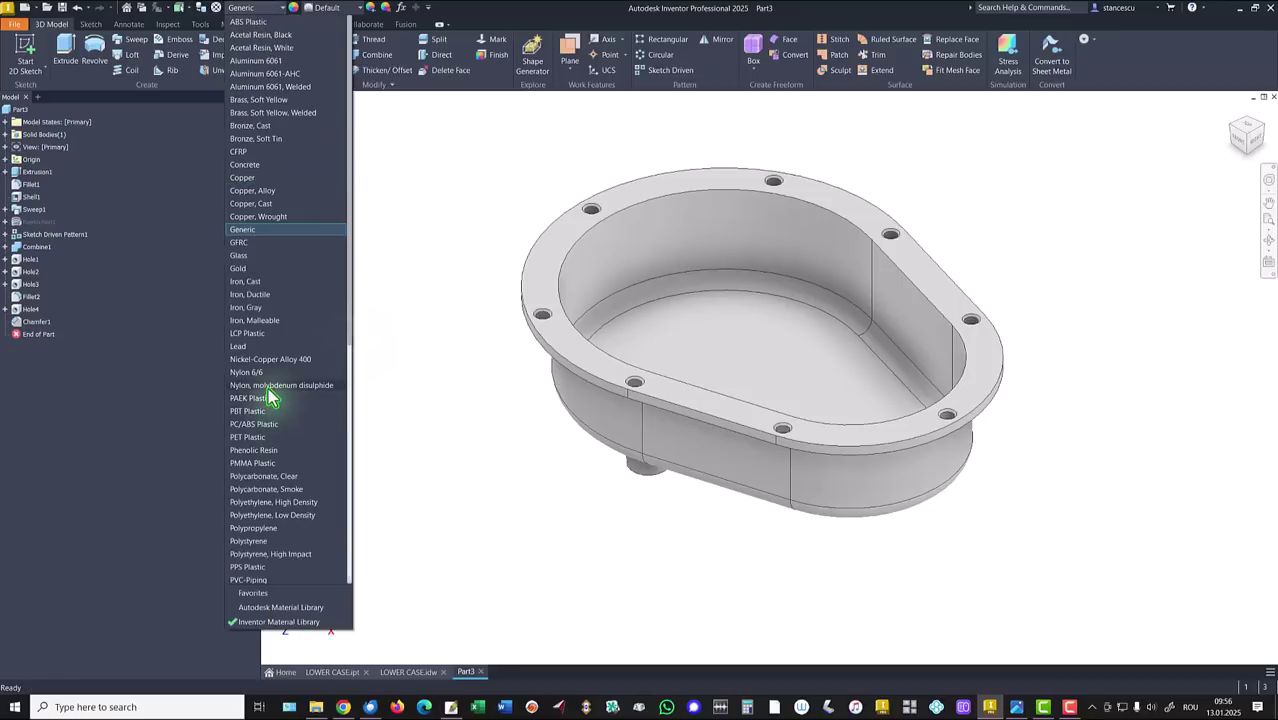
pyautogui.click(265, 465)
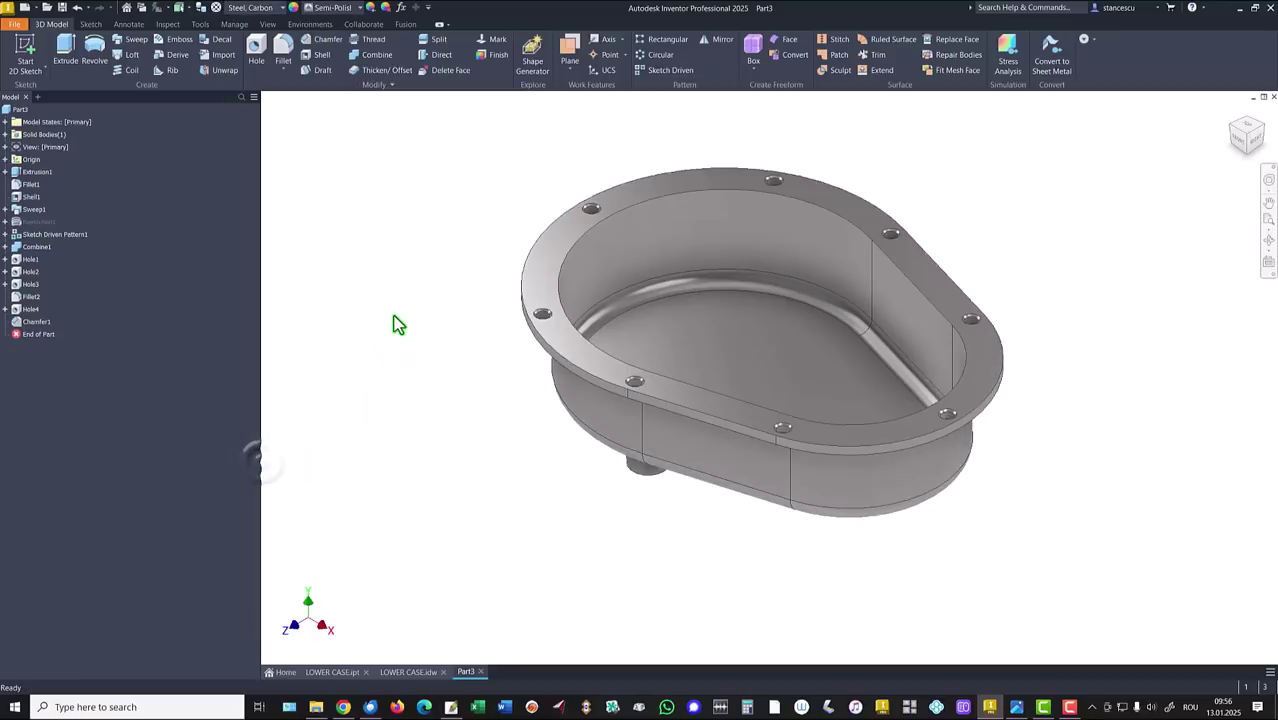
pyautogui.click(267, 24)
pyautogui.click(230, 72)
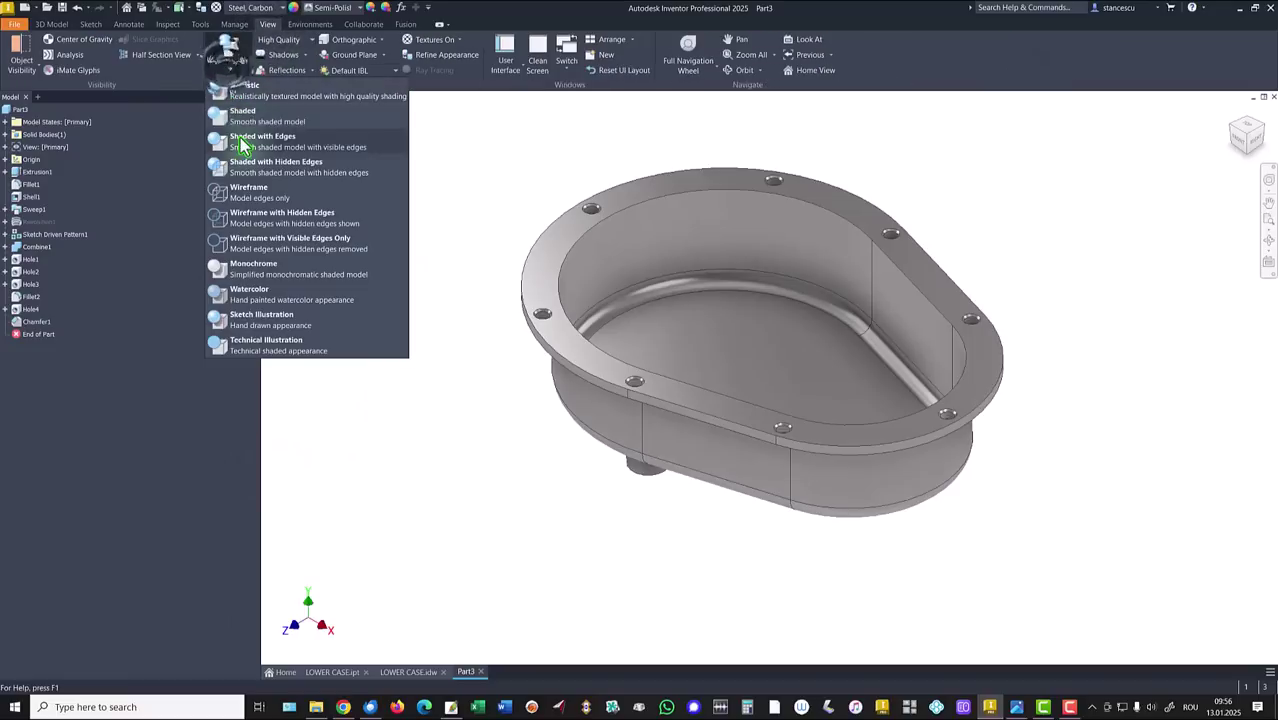
pyautogui.click(244, 110)
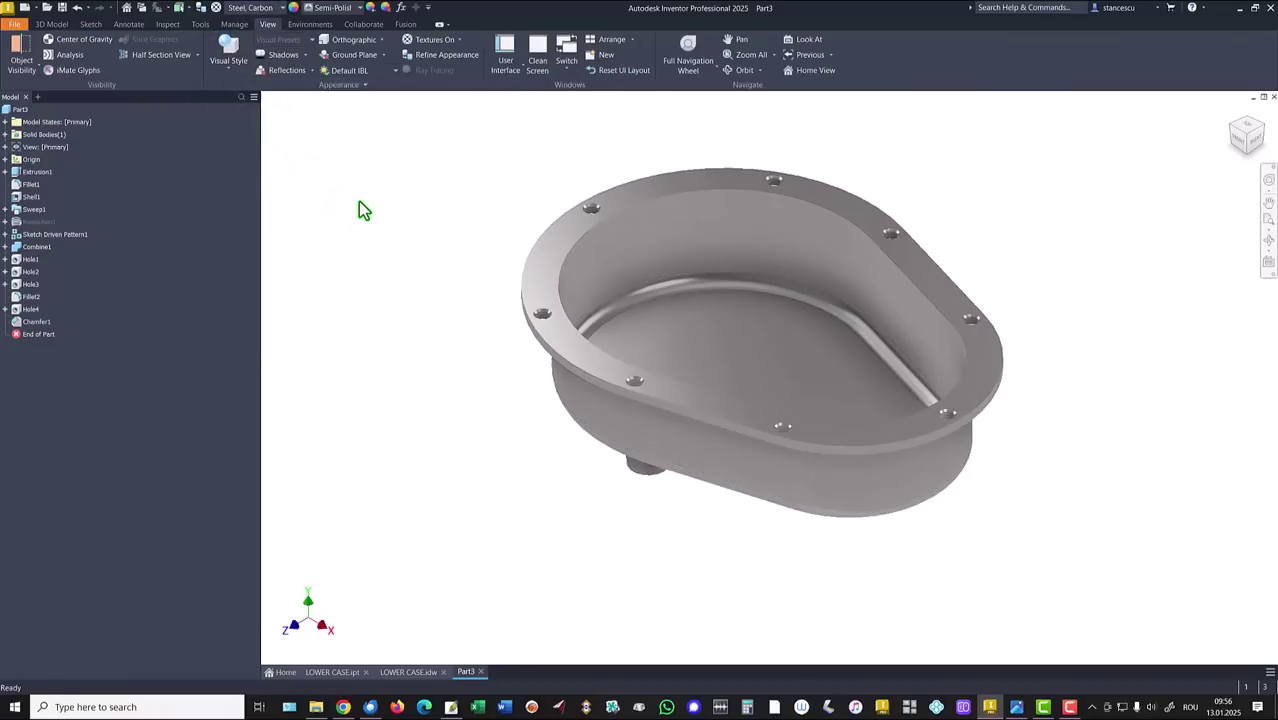
pyautogui.click(350, 80)
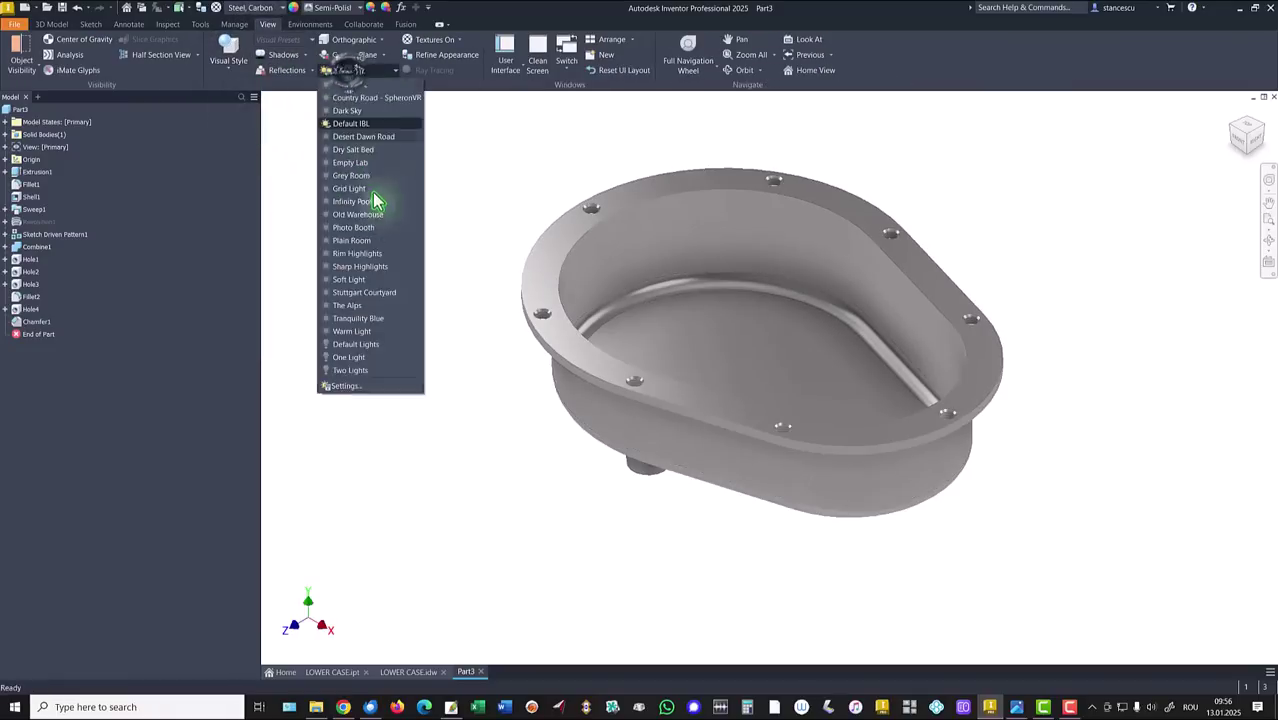
pyautogui.click(370, 345)
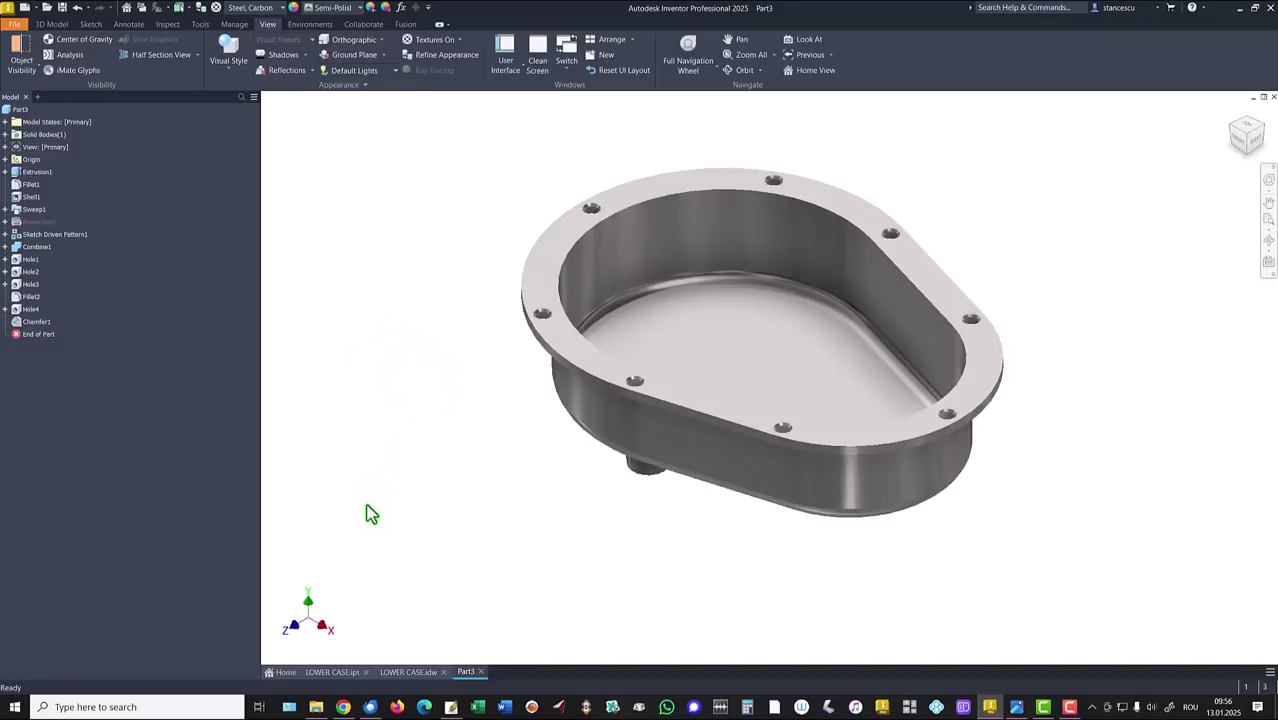
# Step: Switch between the LOWER CASE document and Part3 twice to compare them
pyautogui.click(326, 672)
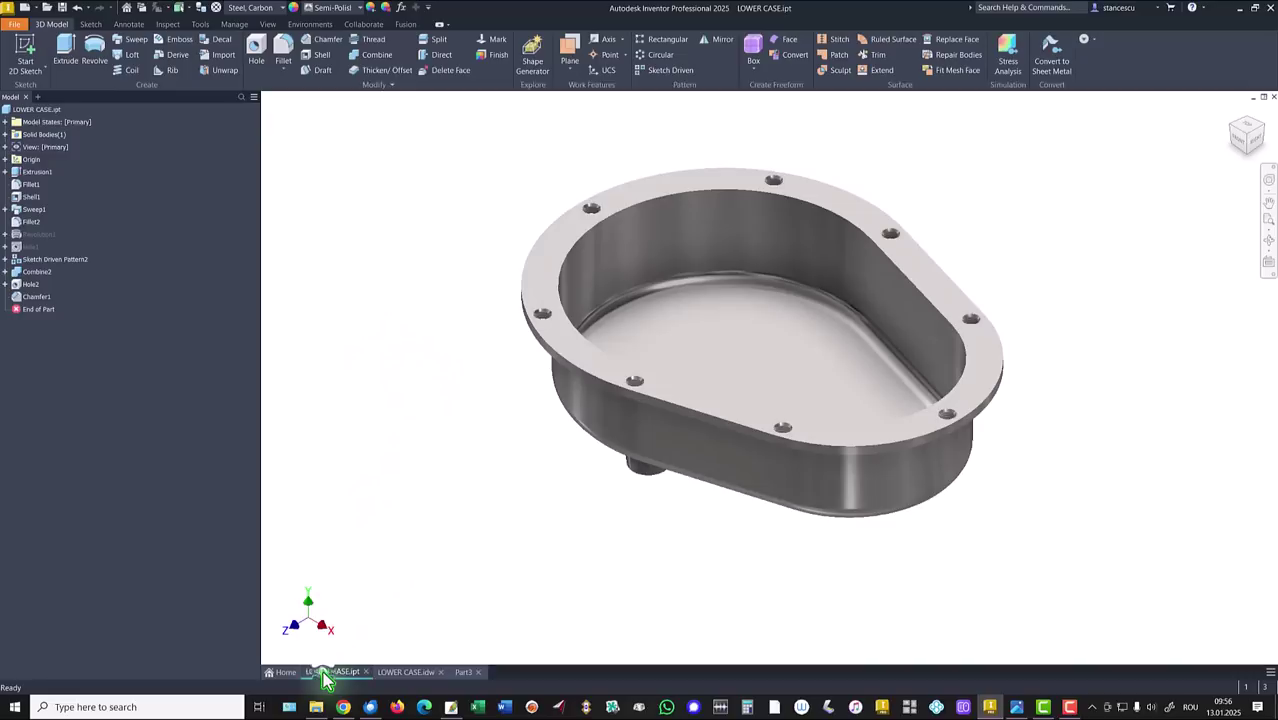
pyautogui.click(452, 673)
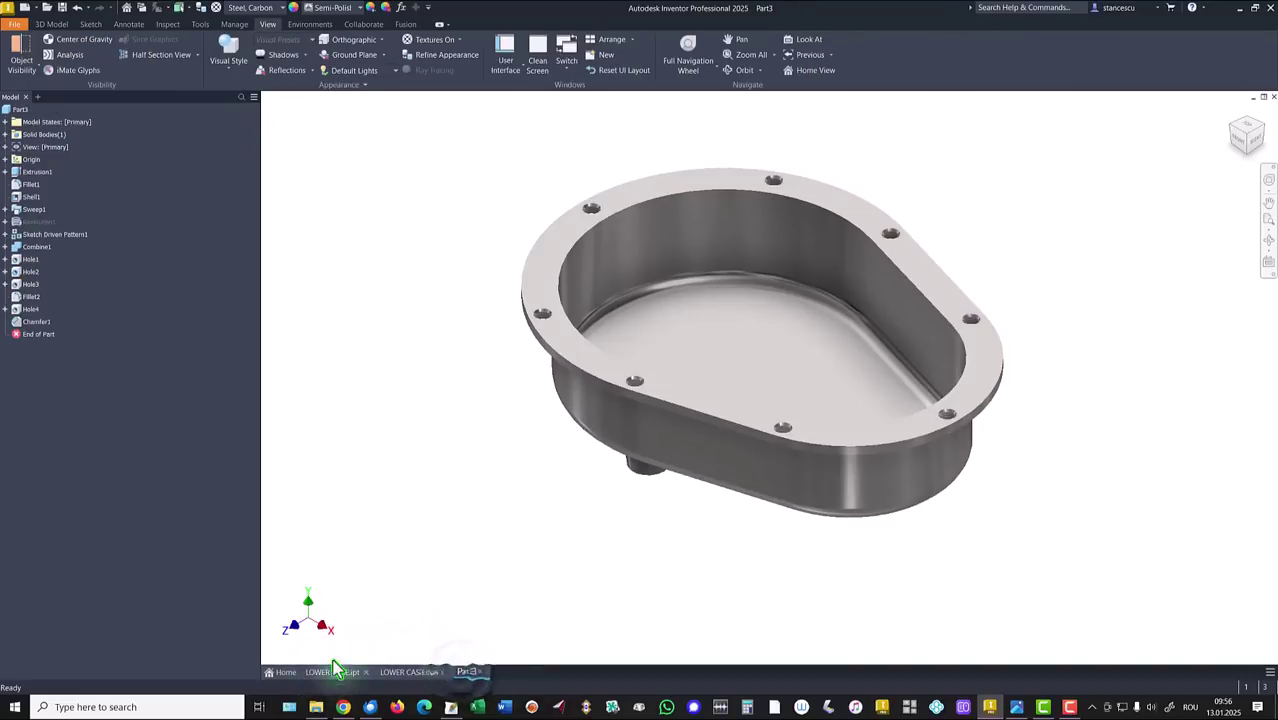
pyautogui.click(328, 678)
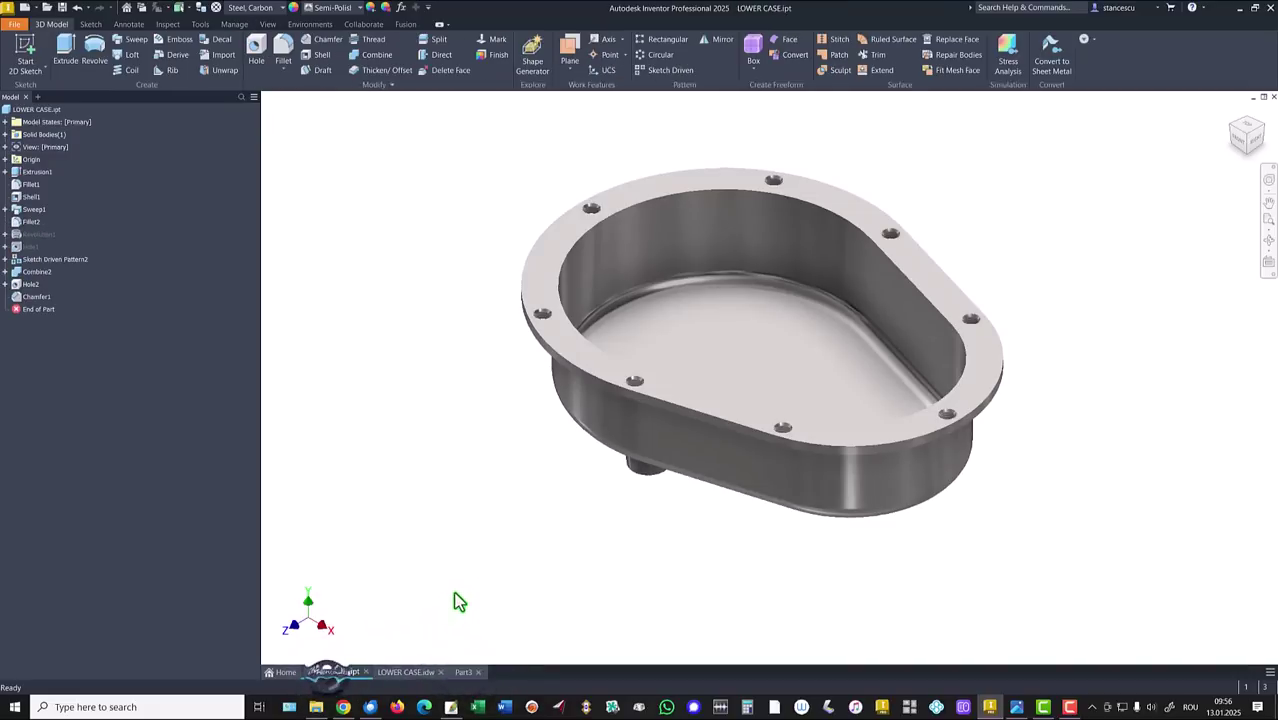
pyautogui.click(465, 670)
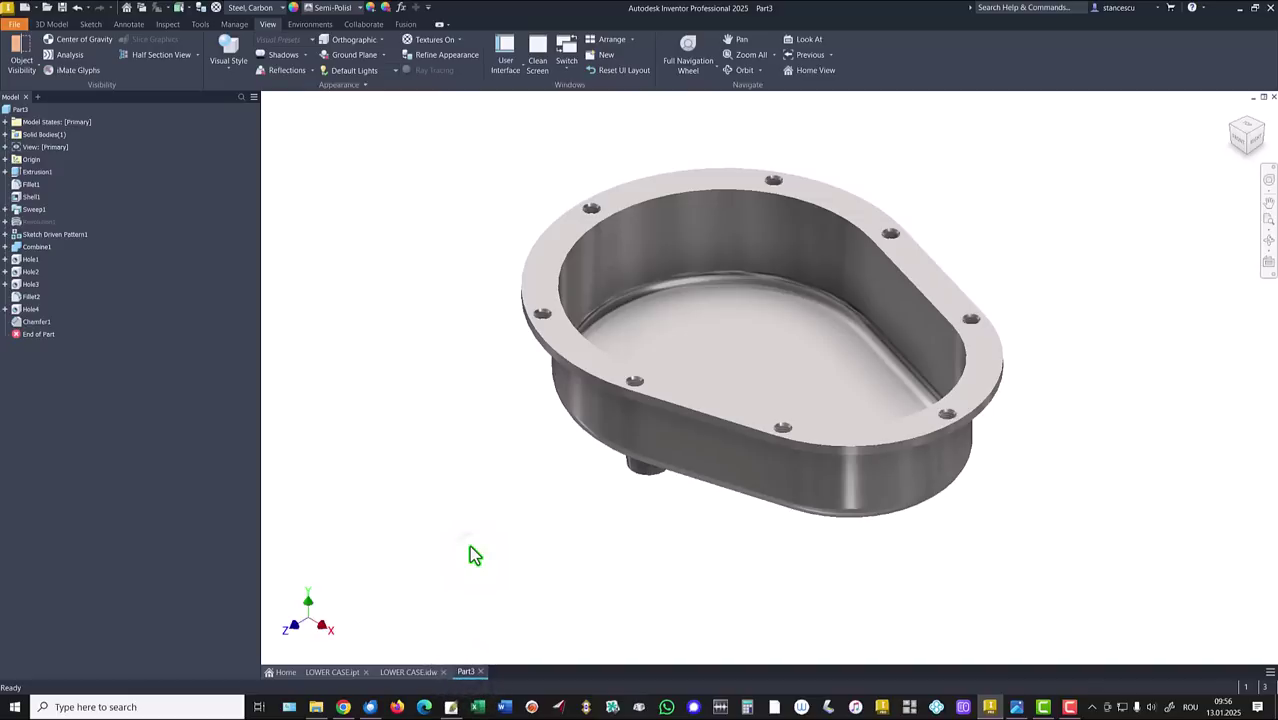